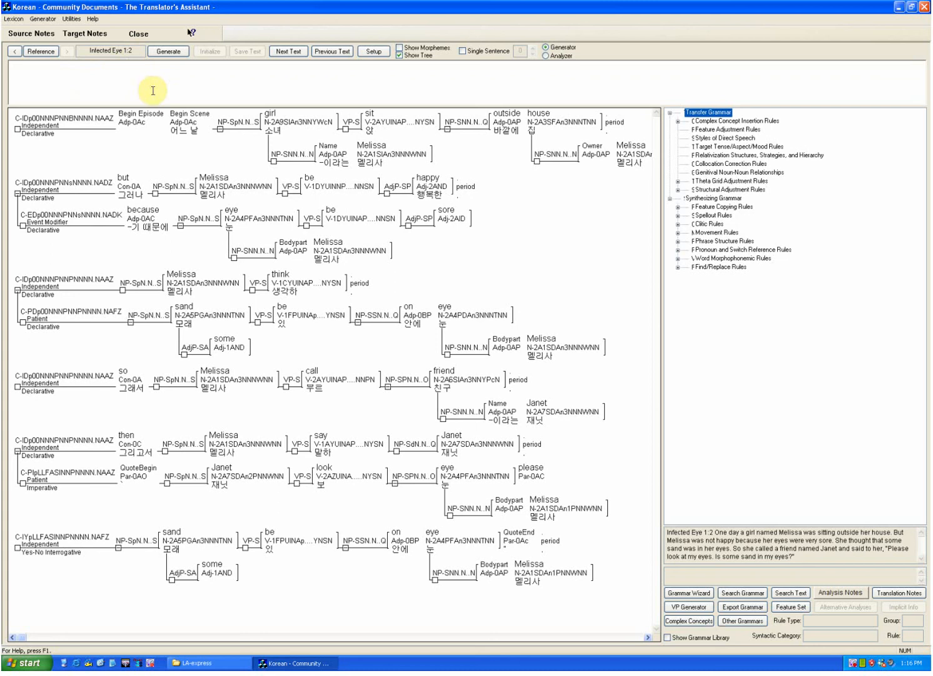
Step: Display the Infected Eye 1:2 text without the tree view and restrict it to its first sentence in single-sentence mode
{"action": "left_click", "coordinate": [292, 54]}
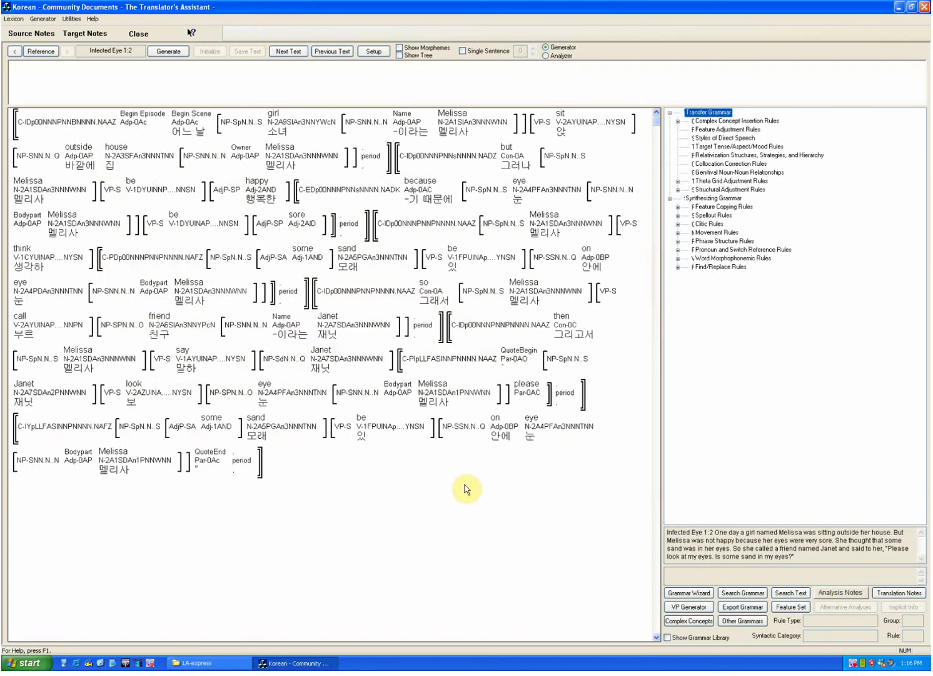
{"action": "left_click", "coordinate": [398, 55]}
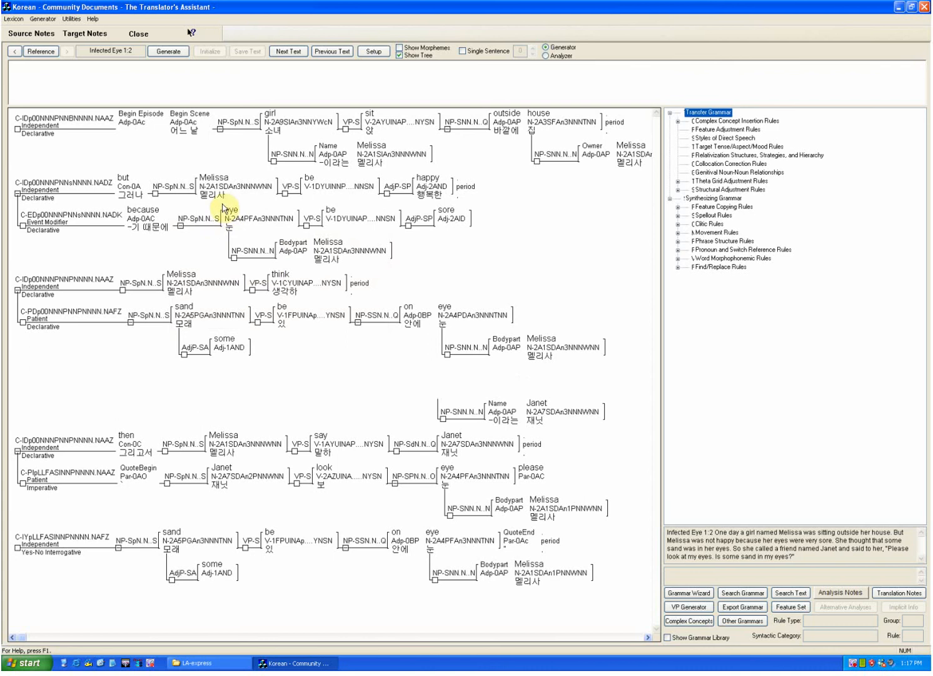
{"action": "left_click", "coordinate": [399, 55]}
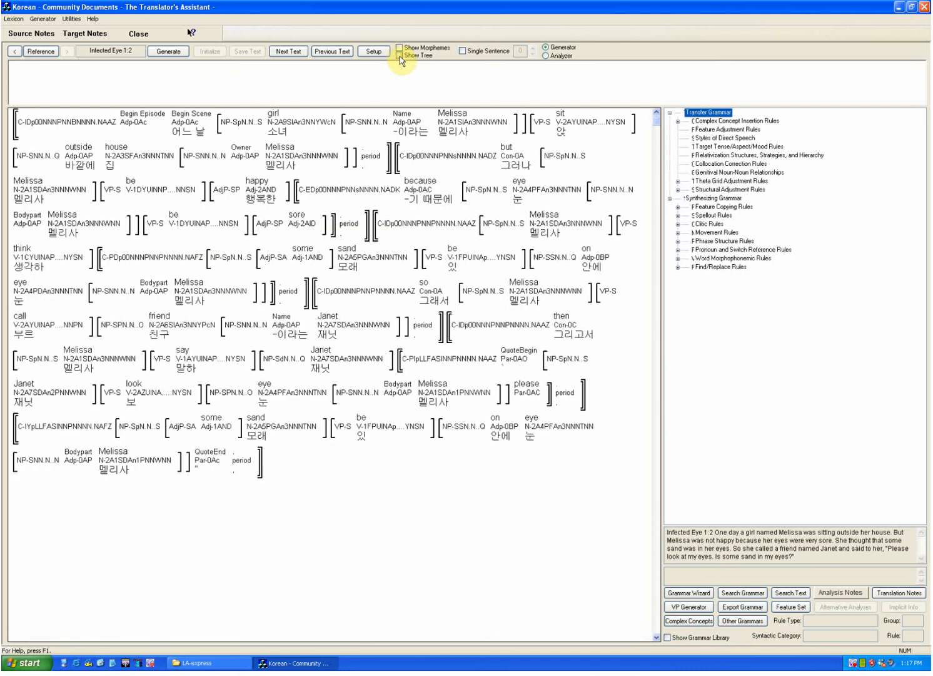
{"action": "left_click", "coordinate": [463, 53]}
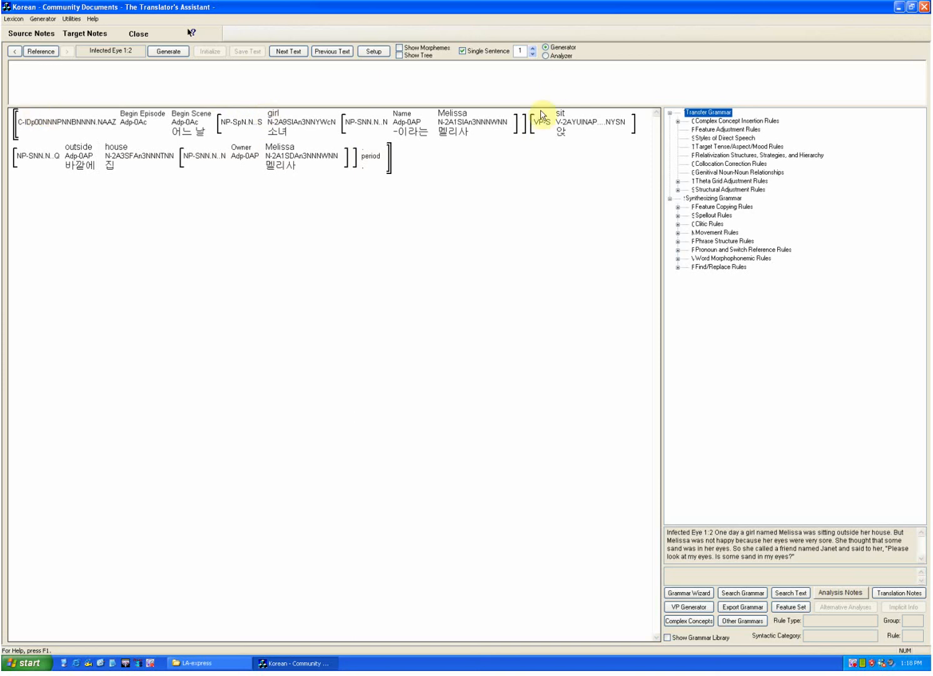
Step: Examine the definitions and grammatical features of the sentence's concepts, including girl, Name, sit, outside, house and the girl's name
{"action": "mouse_move", "coordinate": [125, 167]}
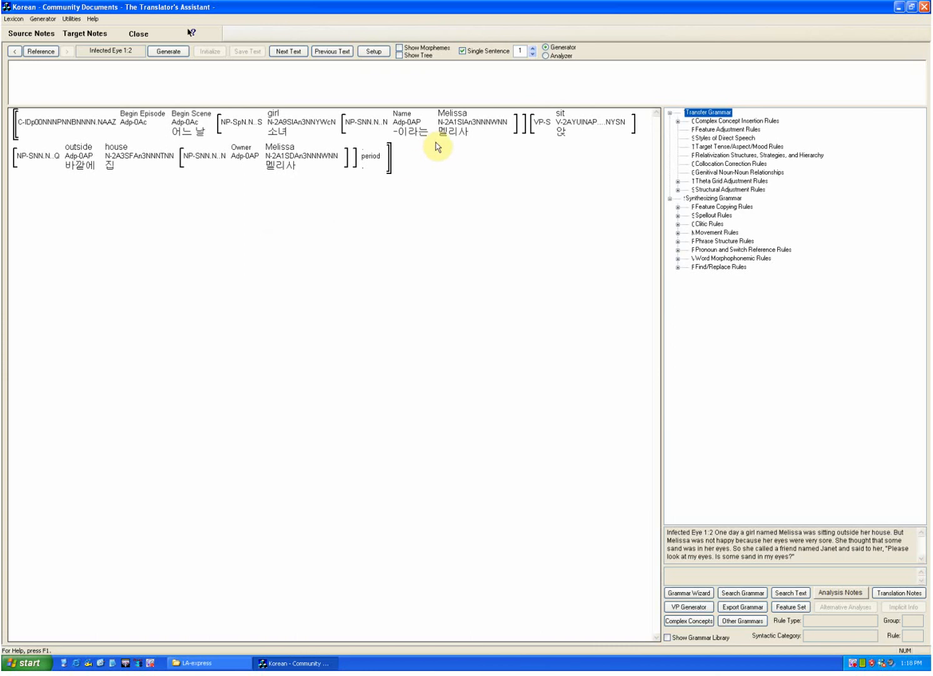
{"action": "mouse_move", "coordinate": [351, 125]}
{"action": "mouse_move", "coordinate": [277, 118]}
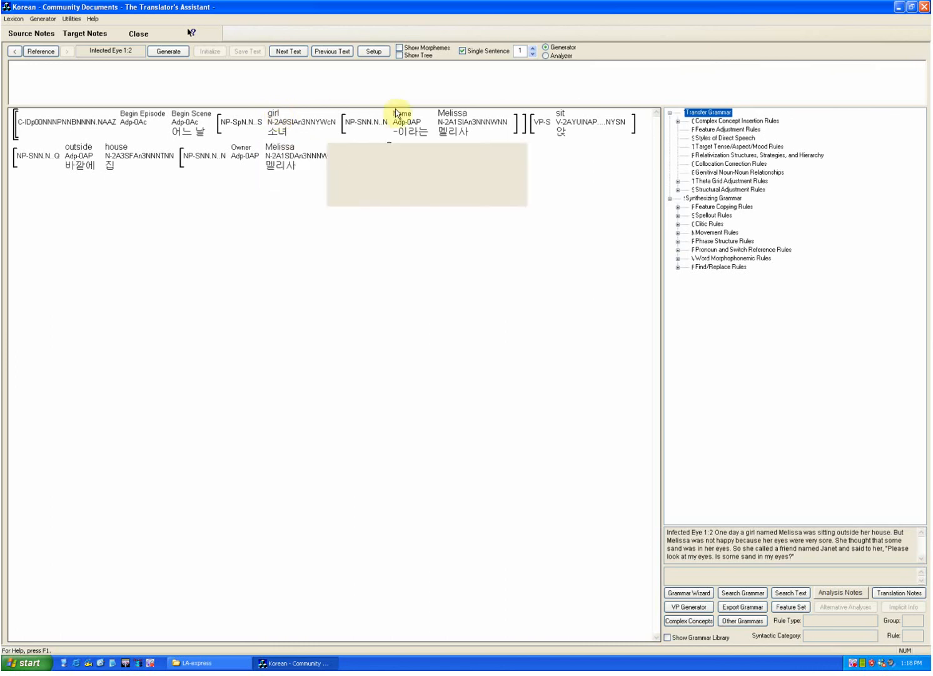
{"action": "mouse_move", "coordinate": [406, 119]}
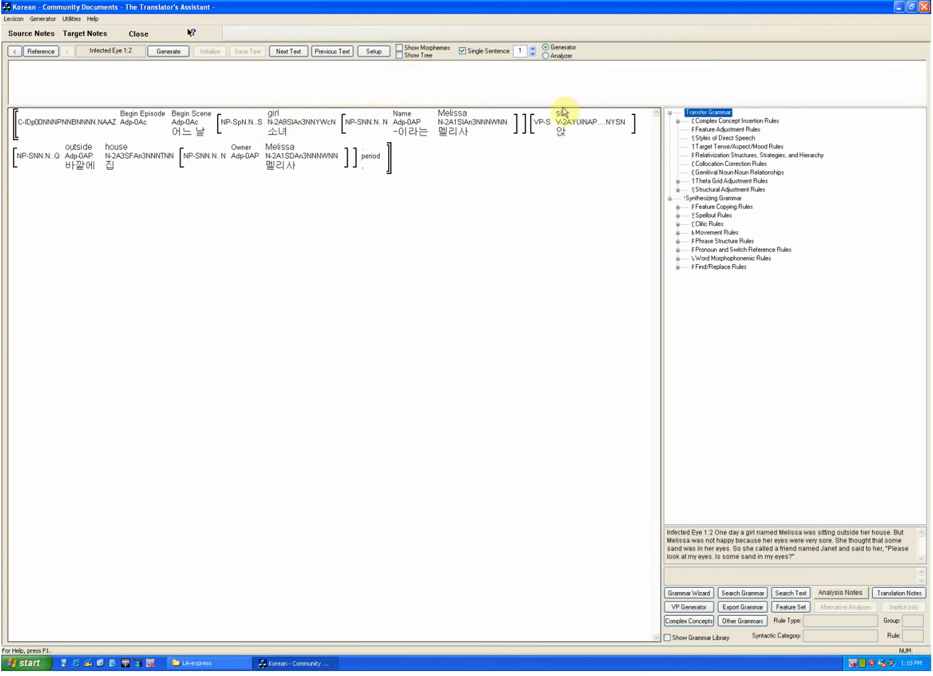
{"action": "mouse_move", "coordinate": [560, 117]}
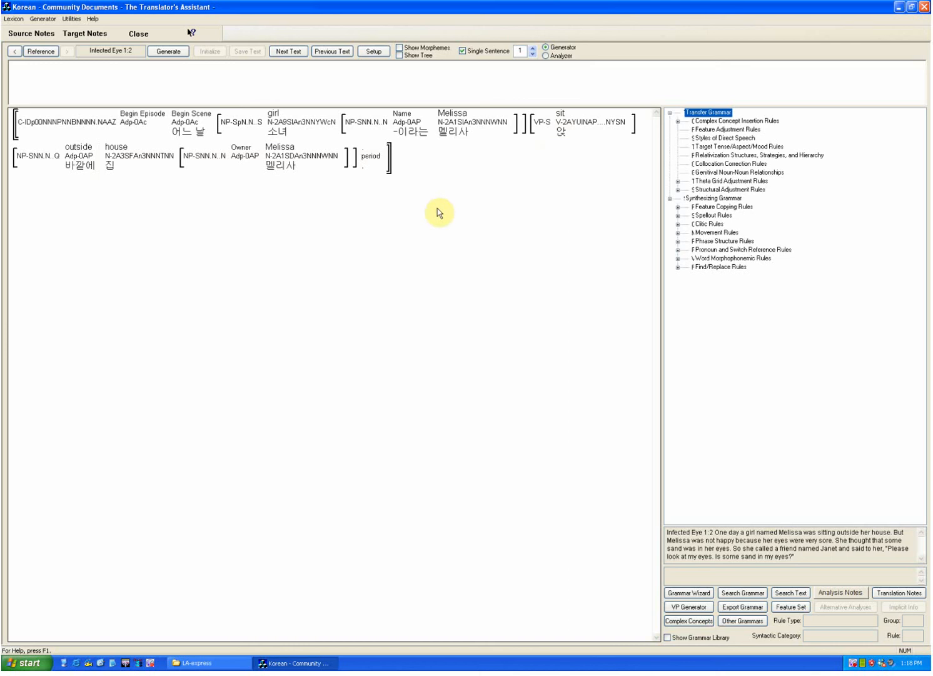
{"action": "mouse_move", "coordinate": [470, 127]}
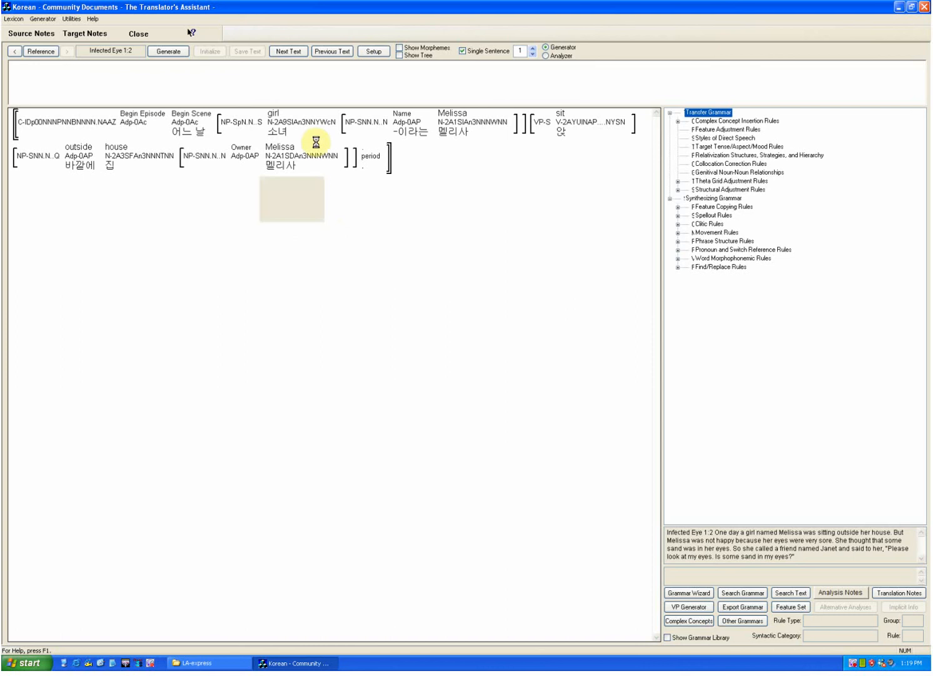
{"action": "mouse_move", "coordinate": [307, 133]}
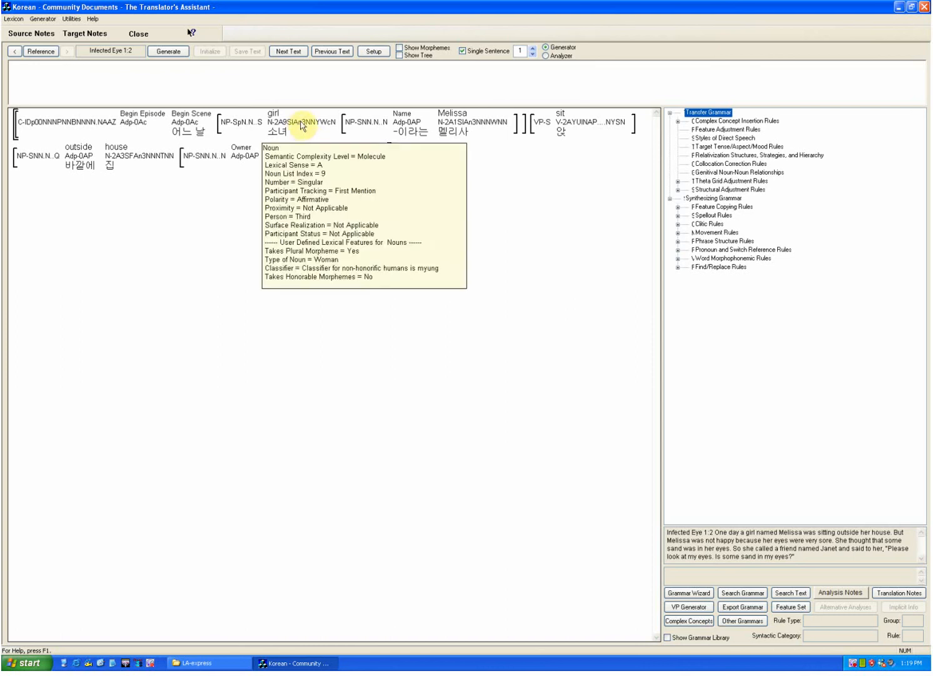
{"action": "mouse_move", "coordinate": [278, 116]}
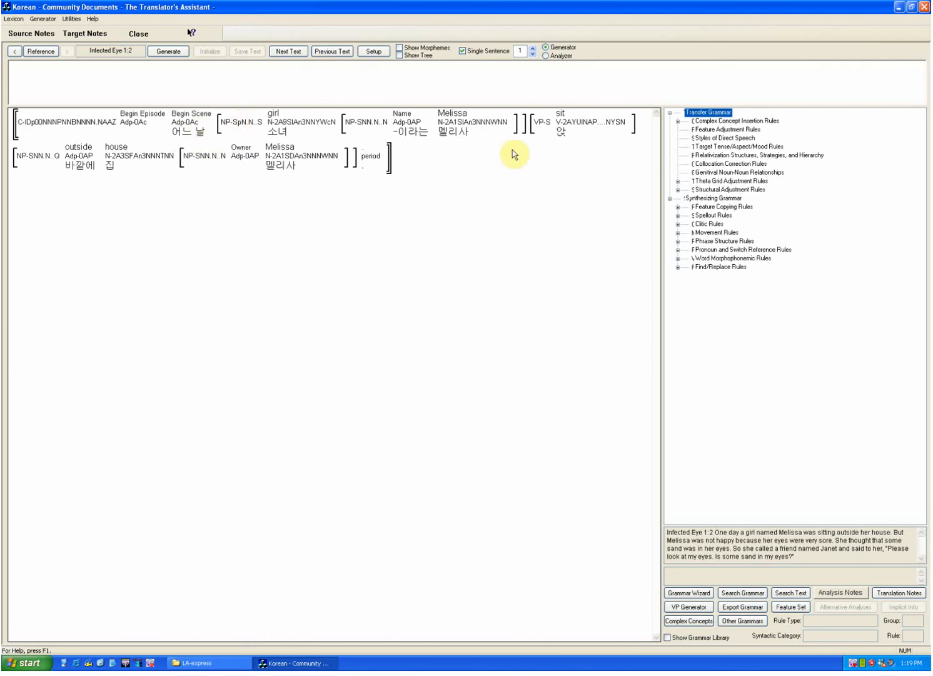
{"action": "mouse_move", "coordinate": [74, 152]}
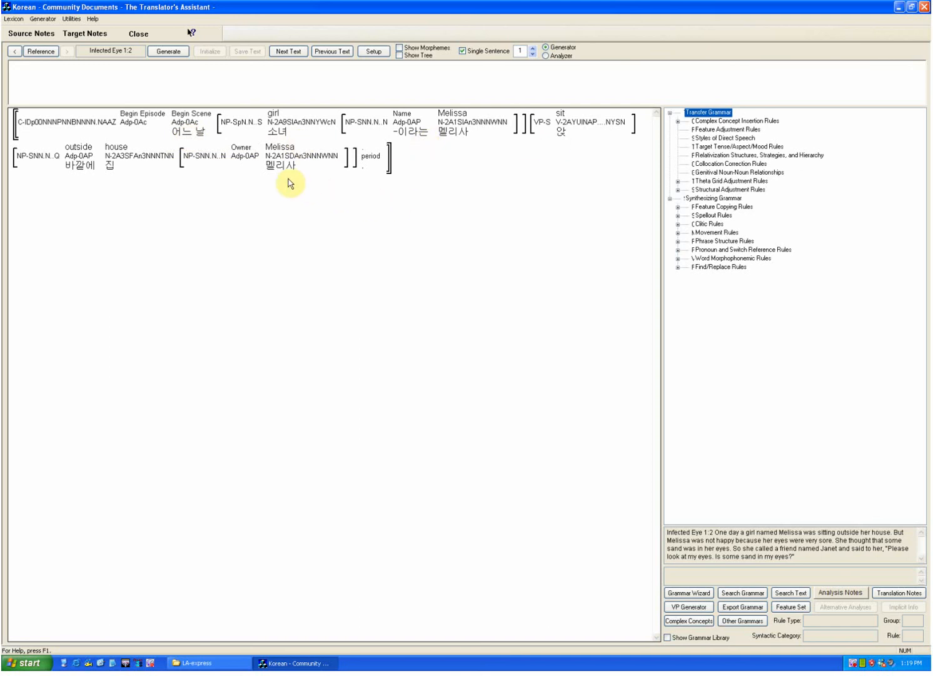
{"action": "mouse_move", "coordinate": [288, 177]}
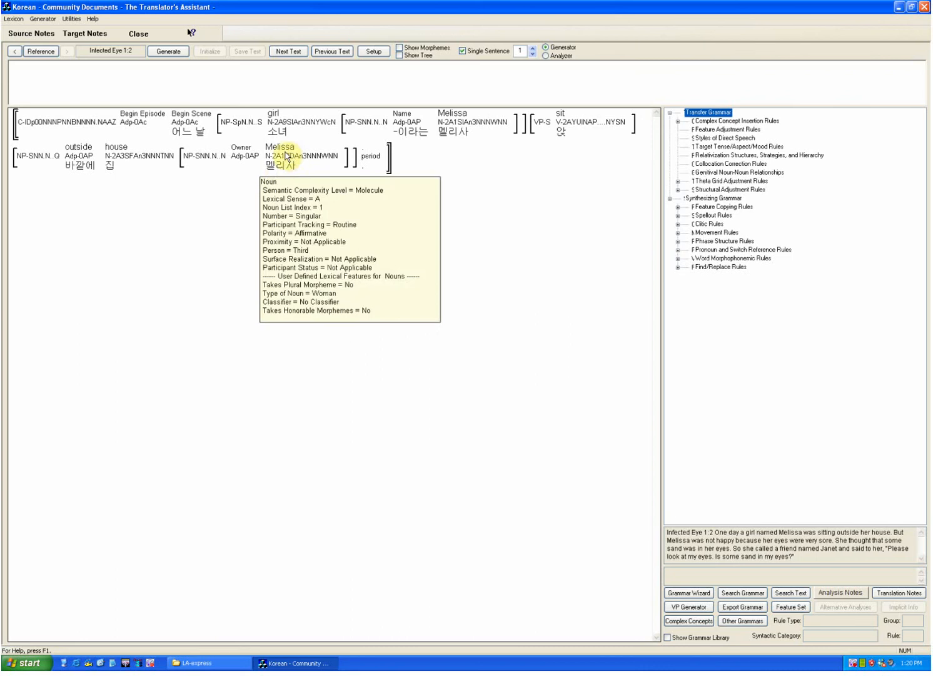
{"action": "mouse_move", "coordinate": [279, 146]}
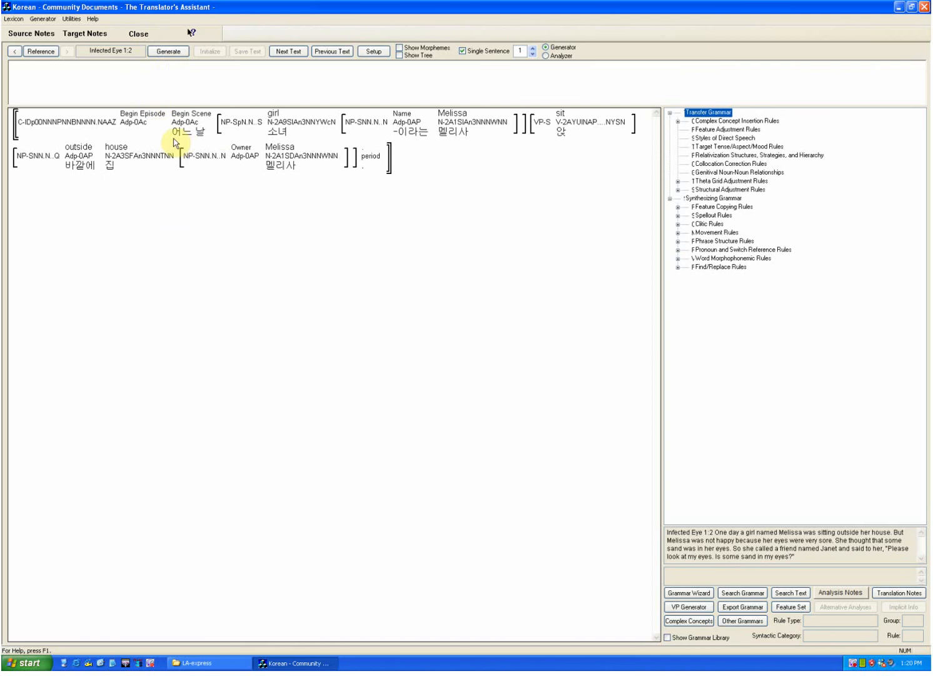
Step: Generate the Korean translation of the first sentence and inspect the details of the inserted verb 있었다
{"action": "left_click", "coordinate": [166, 51]}
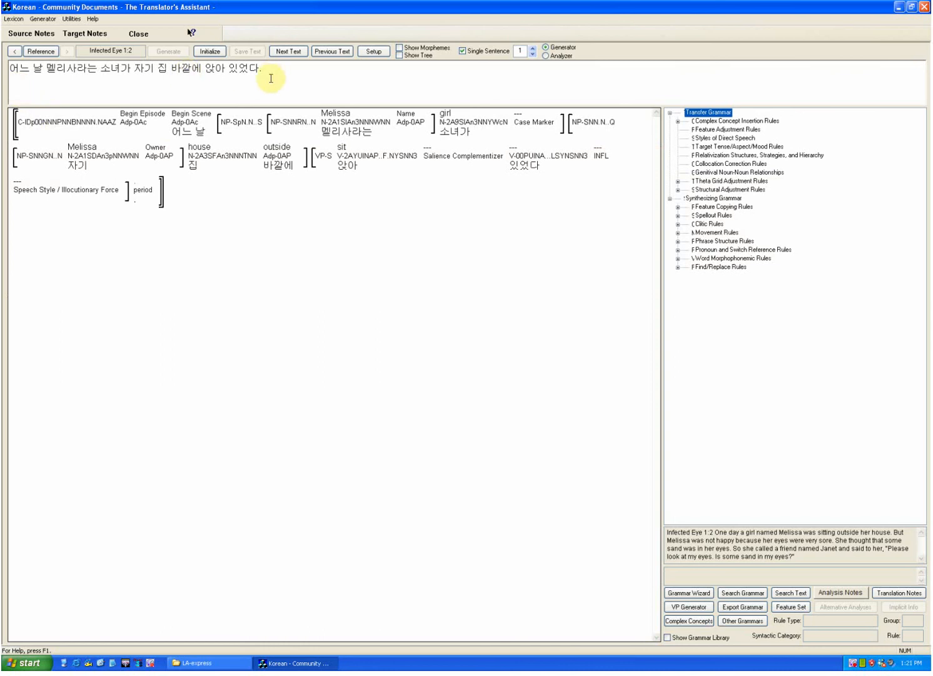
{"action": "mouse_move", "coordinate": [199, 139]}
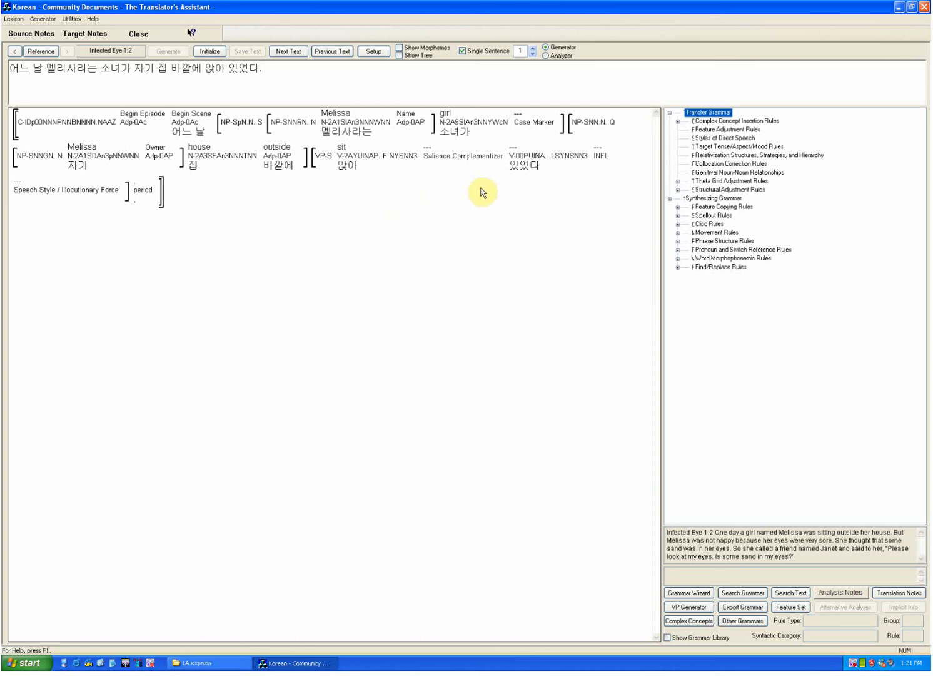
{"action": "mouse_move", "coordinate": [513, 167]}
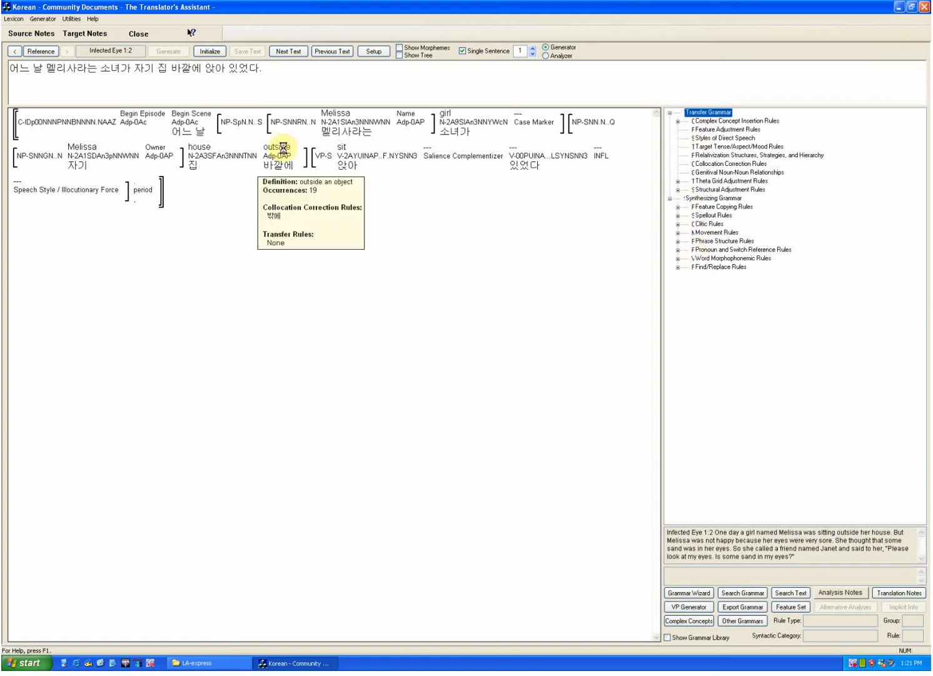
Step: Open the target lexicon's noun features and examine the plural morpheme, type of noun and classifier columns through the entries around row 112
{"action": "left_click", "coordinate": [18, 21]}
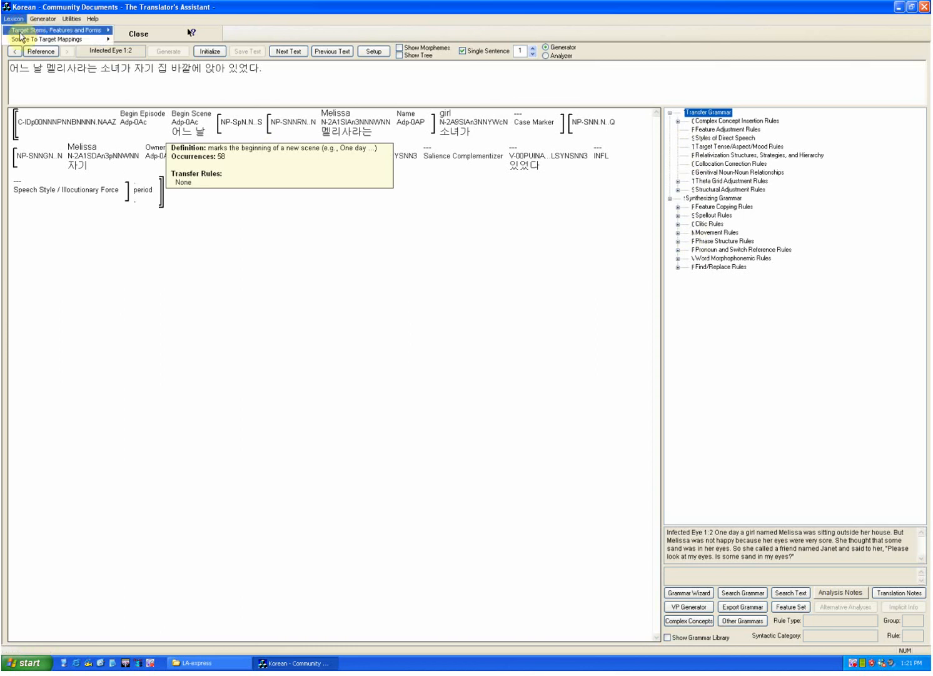
{"action": "mouse_move", "coordinate": [23, 35]}
{"action": "left_click", "coordinate": [126, 31]}
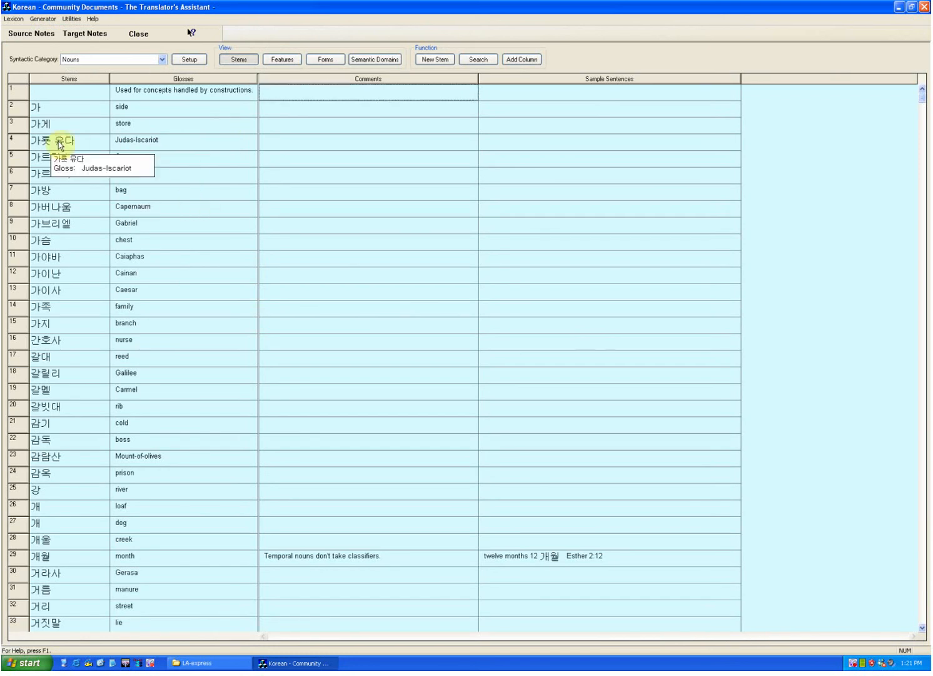
{"action": "left_click", "coordinate": [282, 60]}
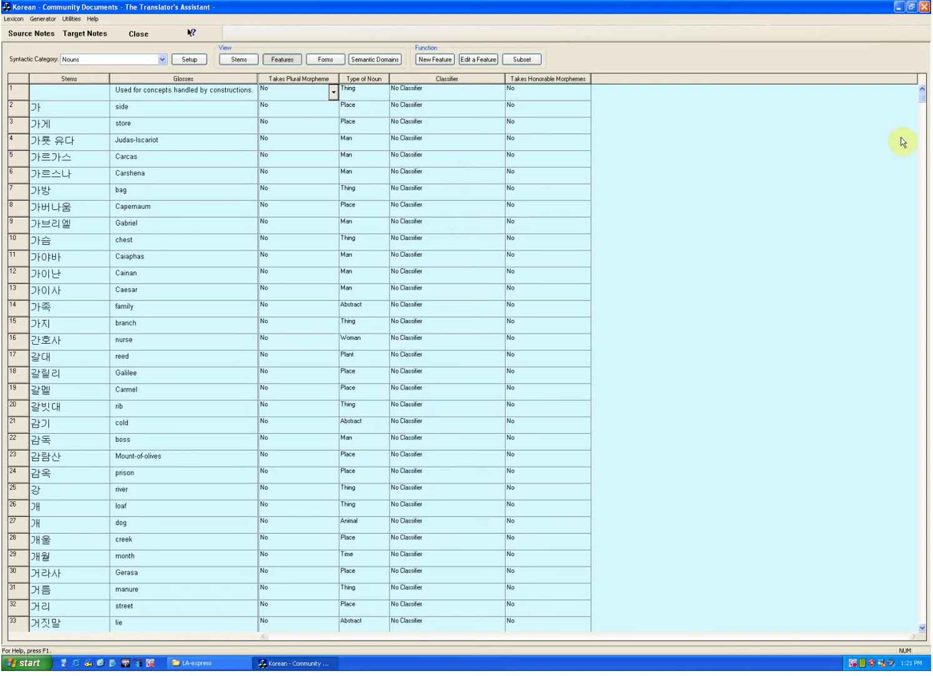
{"action": "left_click_drag", "start_coordinate": [922, 103], "coordinate": [923, 124]}
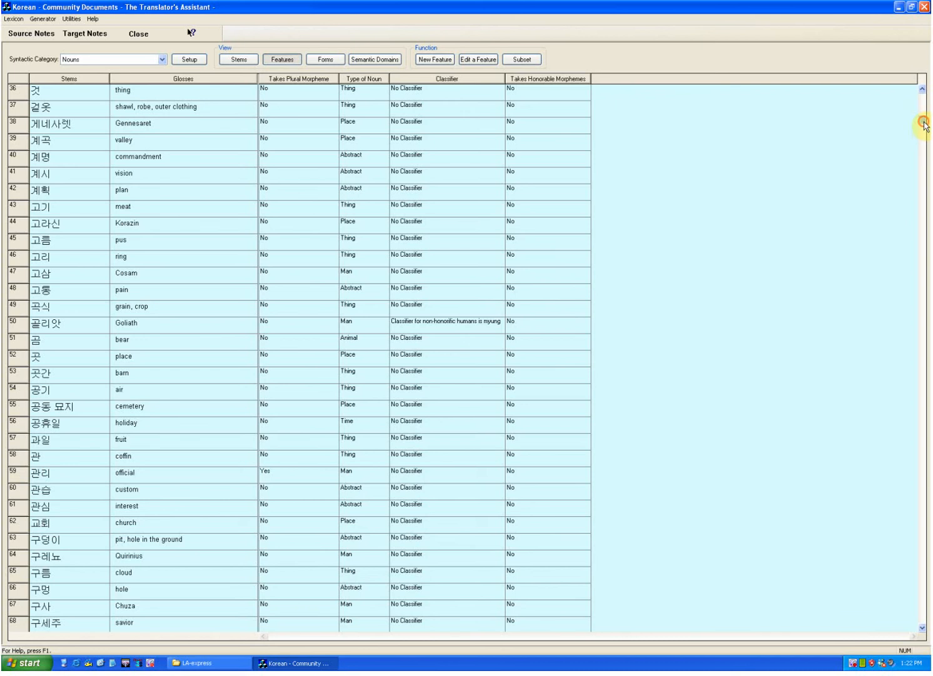
{"action": "left_click_drag", "start_coordinate": [922, 121], "coordinate": [923, 170]}
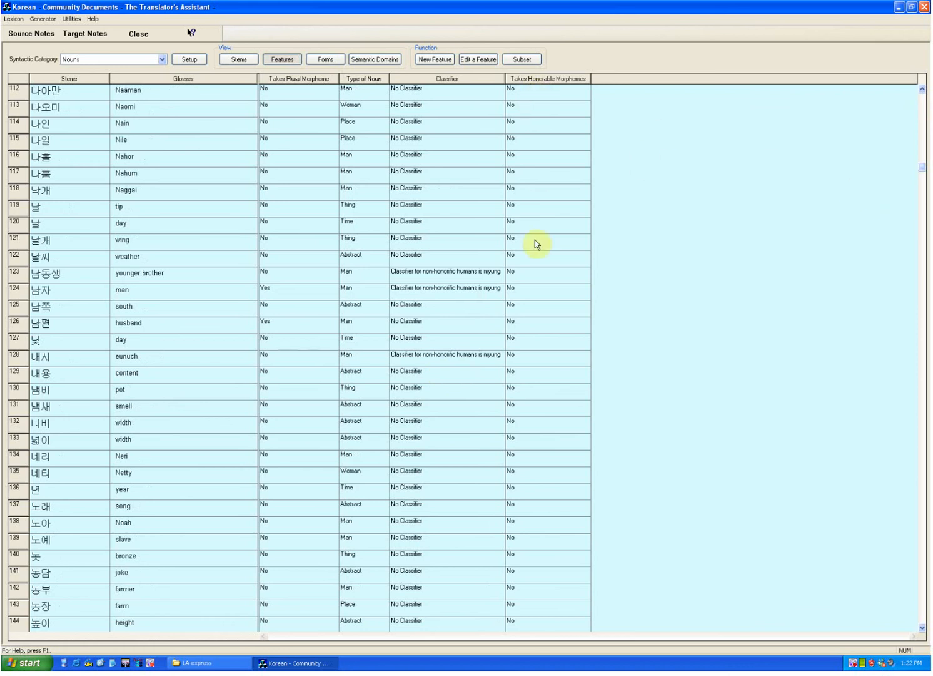
{"action": "mouse_move", "coordinate": [335, 88]}
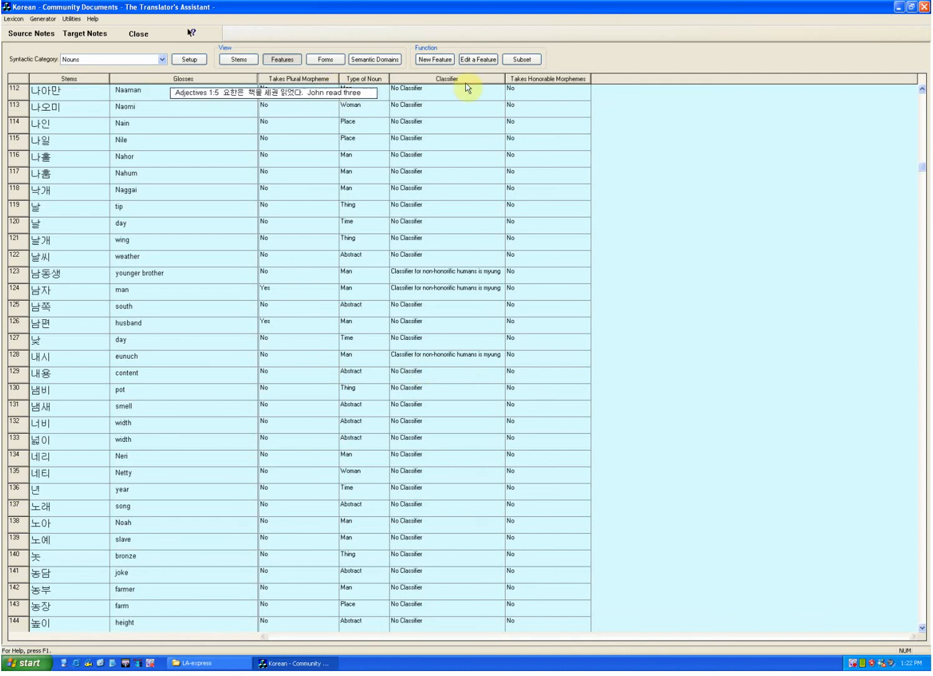
{"action": "mouse_move", "coordinate": [436, 81]}
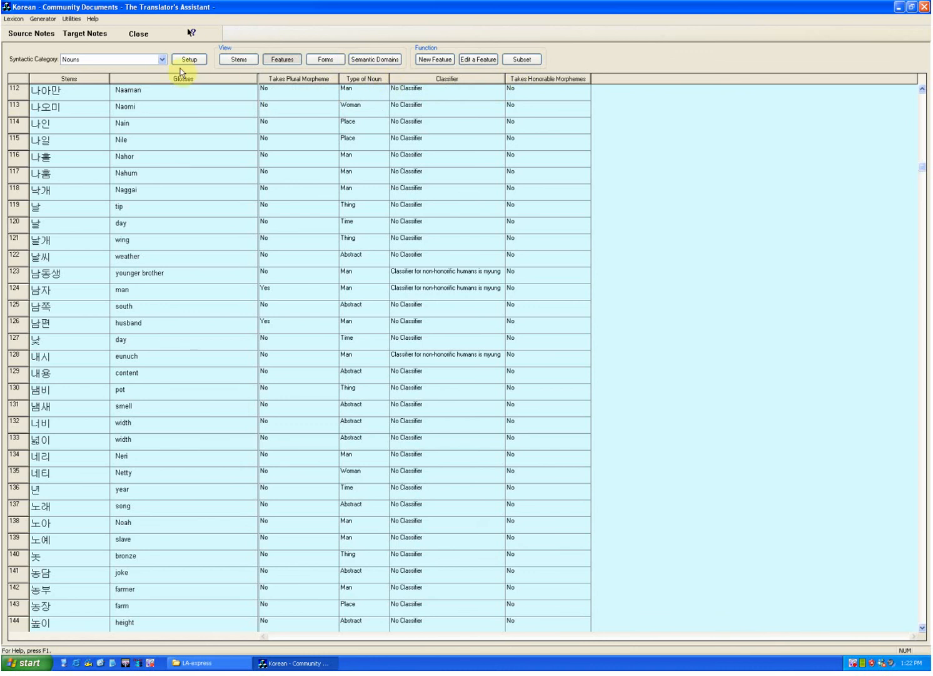
Step: Switch the target lexicon to the Verbs category and view the verbs' features and forms
{"action": "left_click", "coordinate": [149, 60]}
{"action": "left_click", "coordinate": [142, 74]}
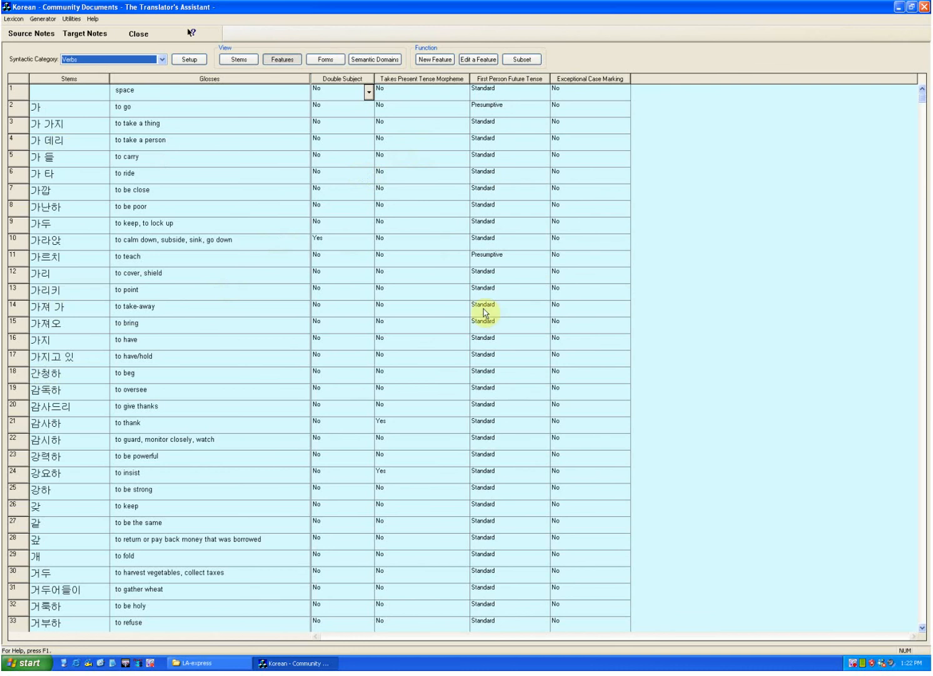
{"action": "left_click", "coordinate": [327, 61]}
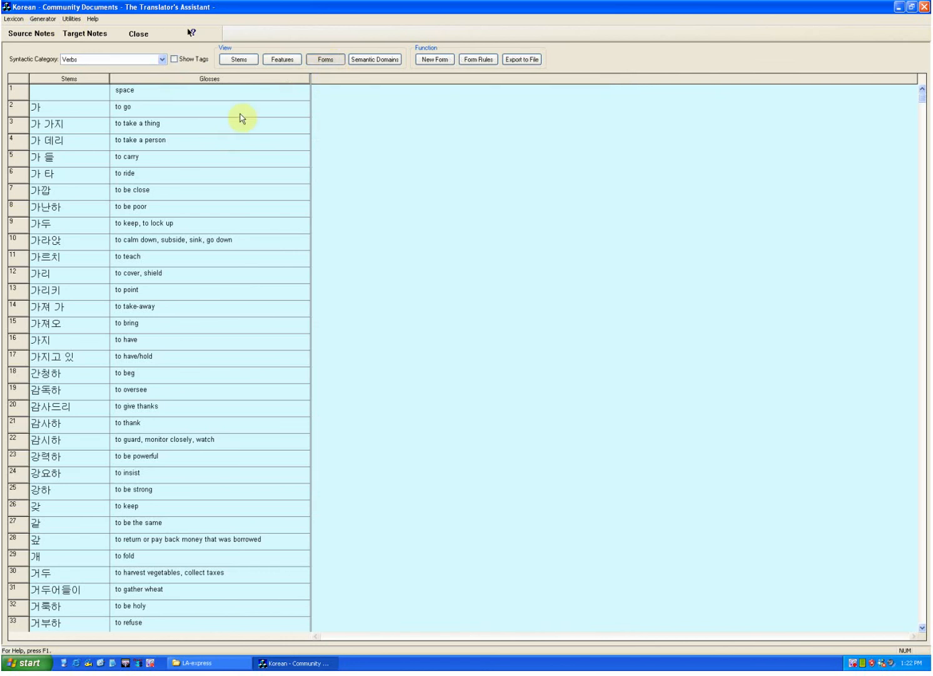
Step: Return to Lexicon and Grammar Development and generate the Korean translation of the Infected Eye 1:2 sentence again
{"action": "left_click", "coordinate": [53, 20]}
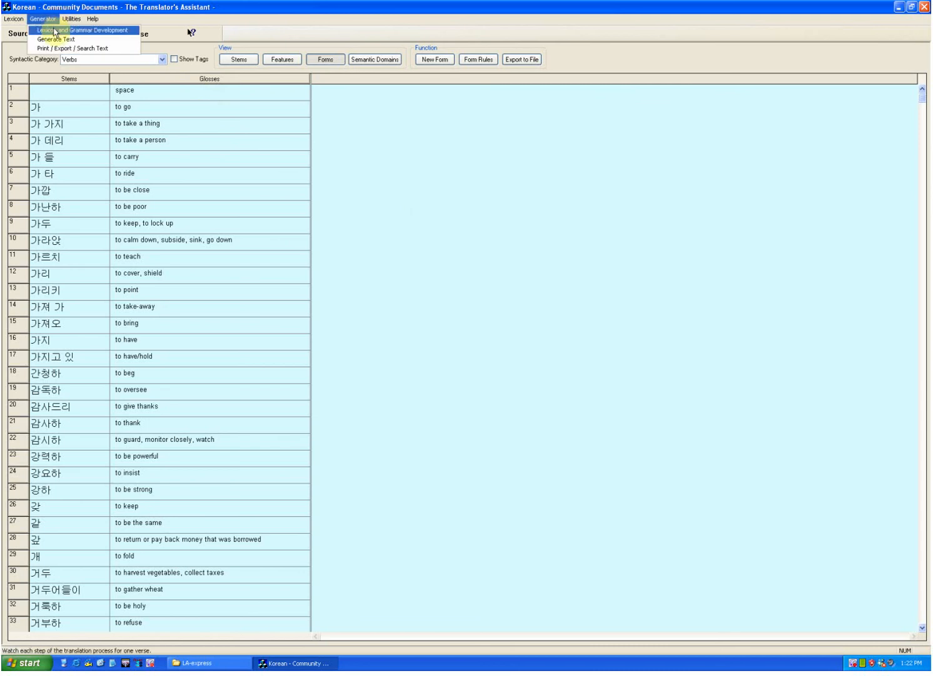
{"action": "left_click", "coordinate": [54, 30]}
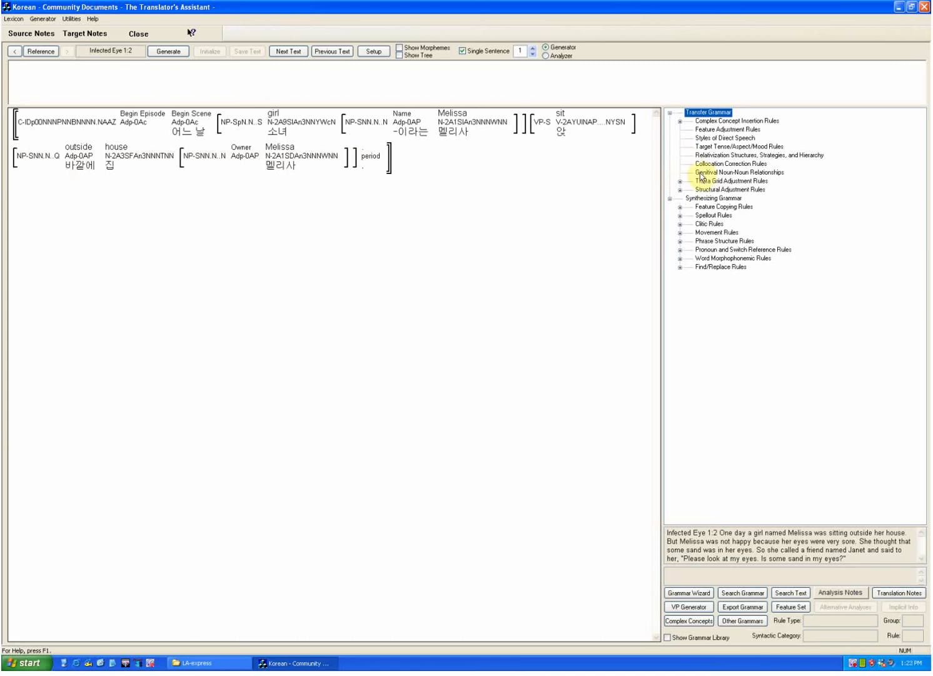
{"action": "left_click", "coordinate": [166, 51]}
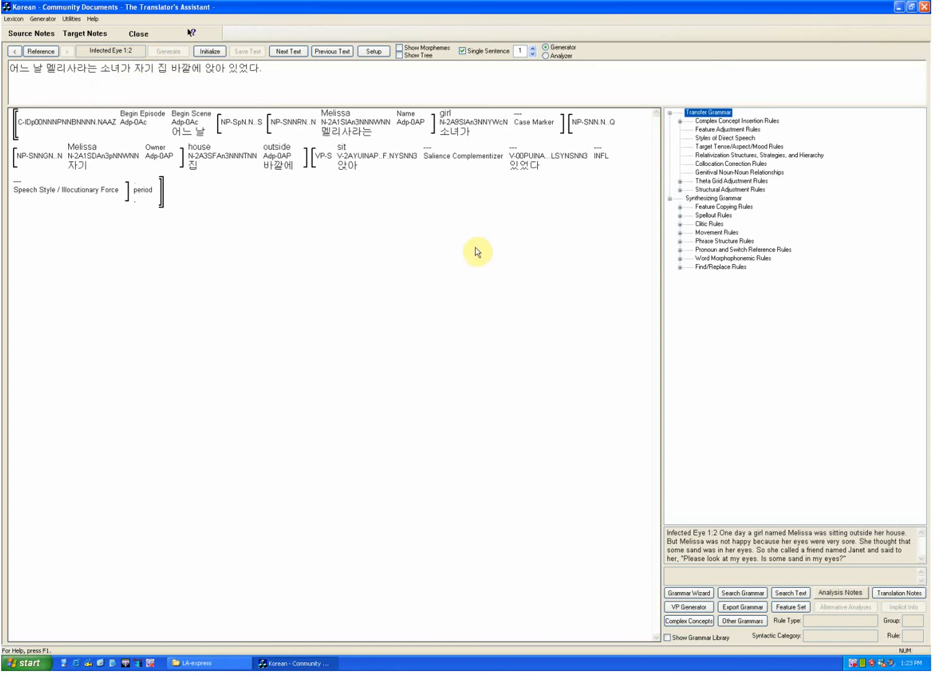
Step: List the rules applied to the verb 있었다, inspect its Salience Auxiliaries transfer rule, and close the rule without saving changes
{"action": "mouse_move", "coordinate": [349, 170]}
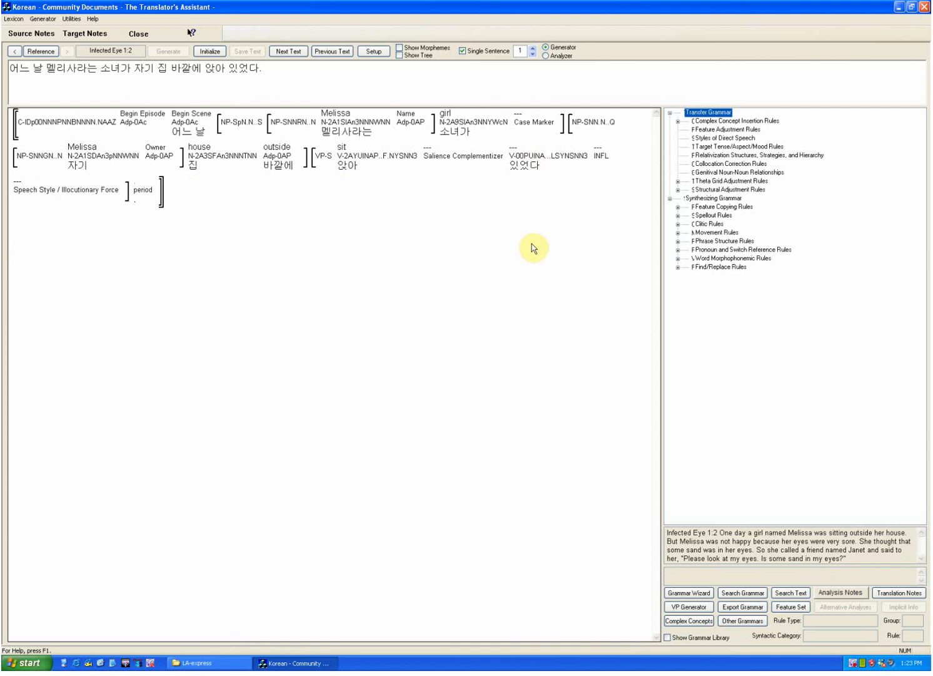
{"action": "mouse_move", "coordinate": [522, 172]}
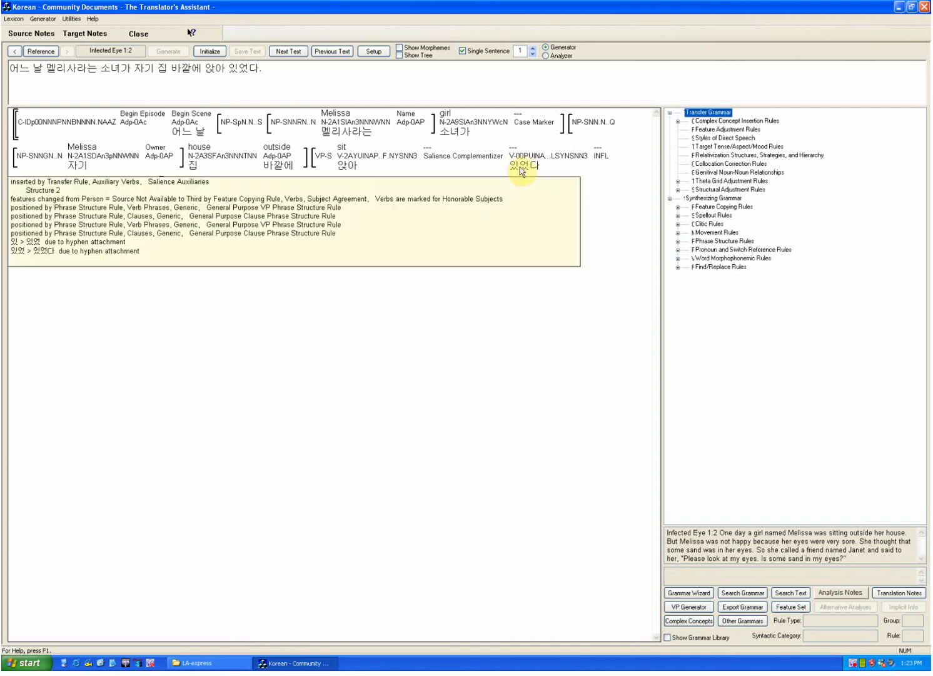
{"action": "right_click", "coordinate": [521, 169]}
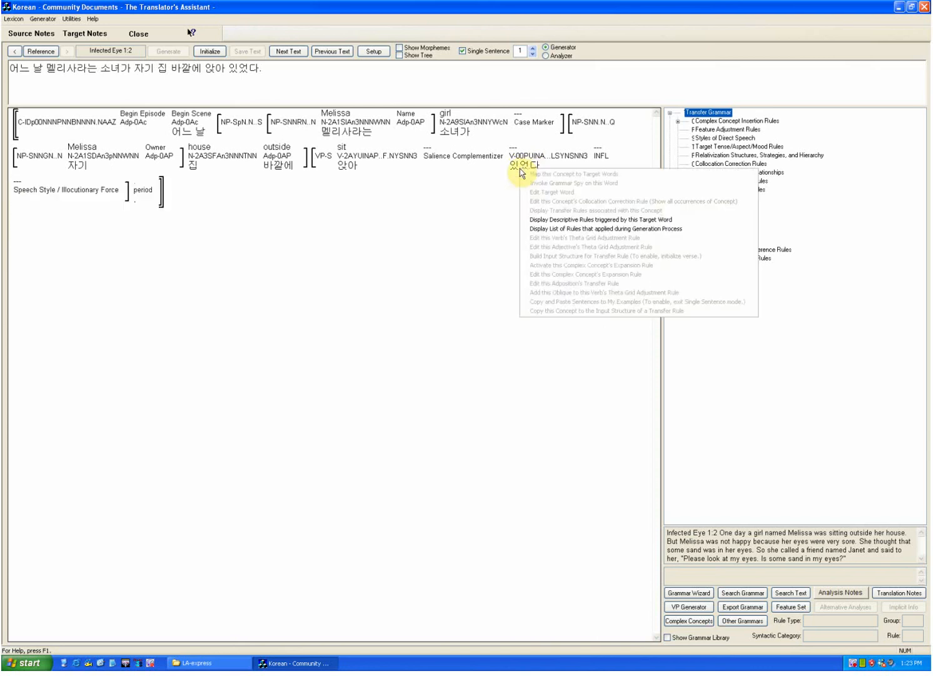
{"action": "left_click", "coordinate": [541, 229]}
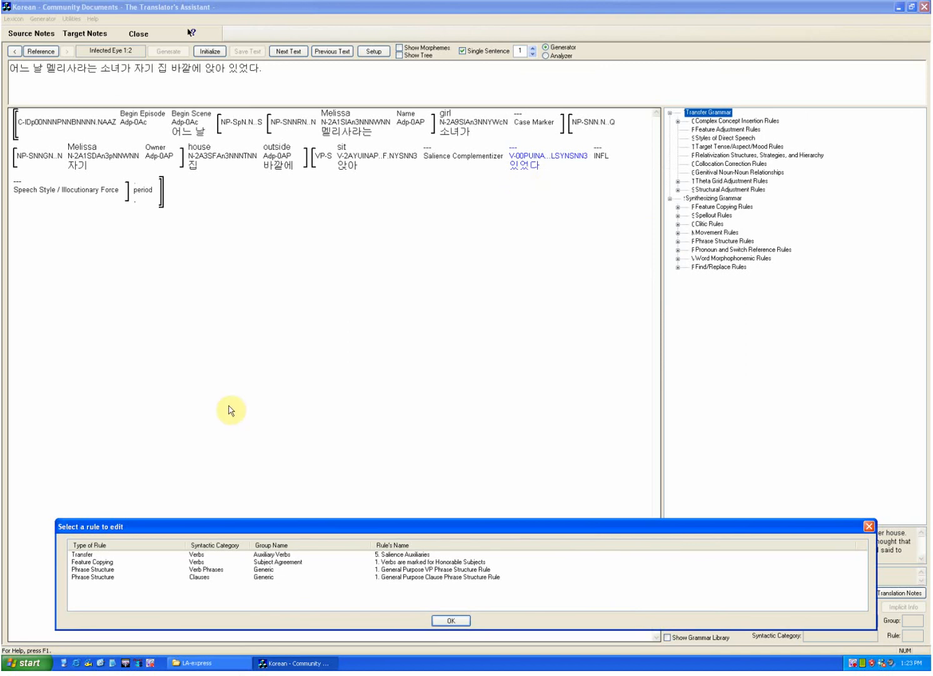
{"action": "double_click", "coordinate": [84, 556]}
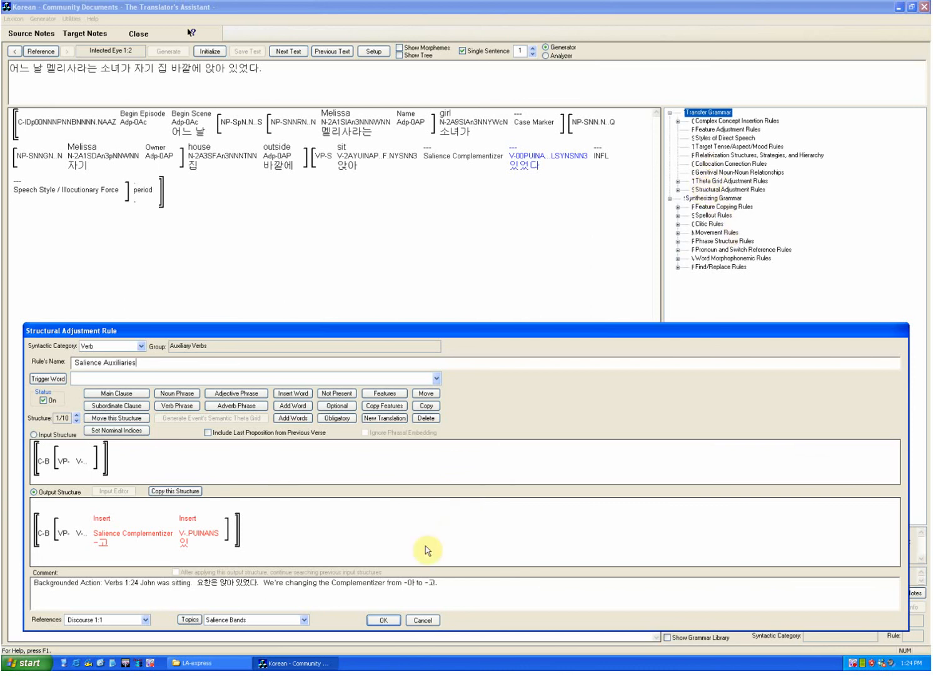
{"action": "left_click", "coordinate": [421, 620]}
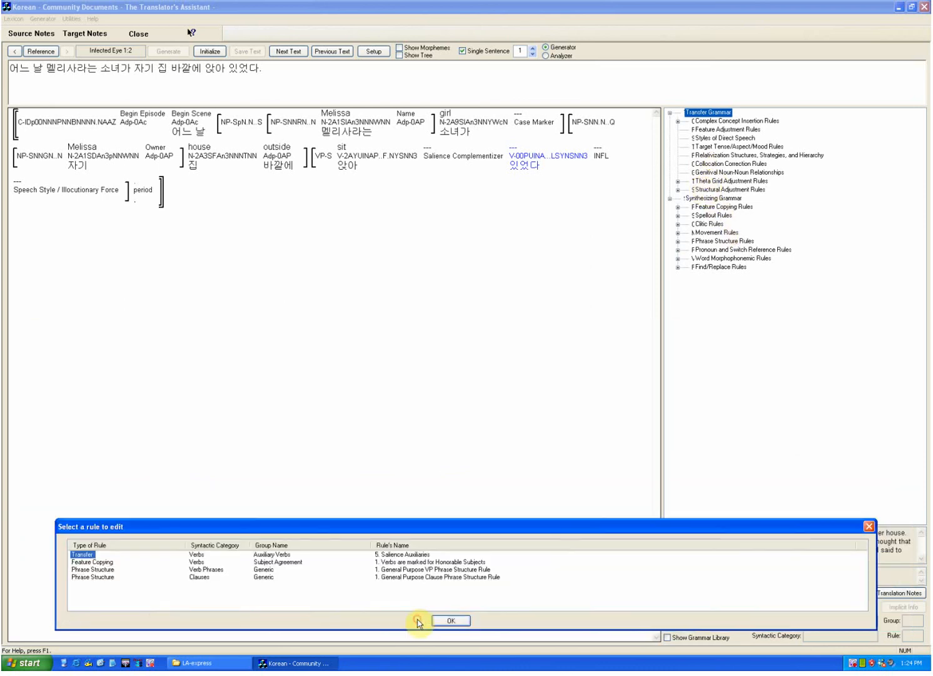
Step: Close the applied-rules list, inspect the noun Number spellout rule that adds 들 to plural nouns, and close it without saving changes
{"action": "left_click", "coordinate": [450, 620]}
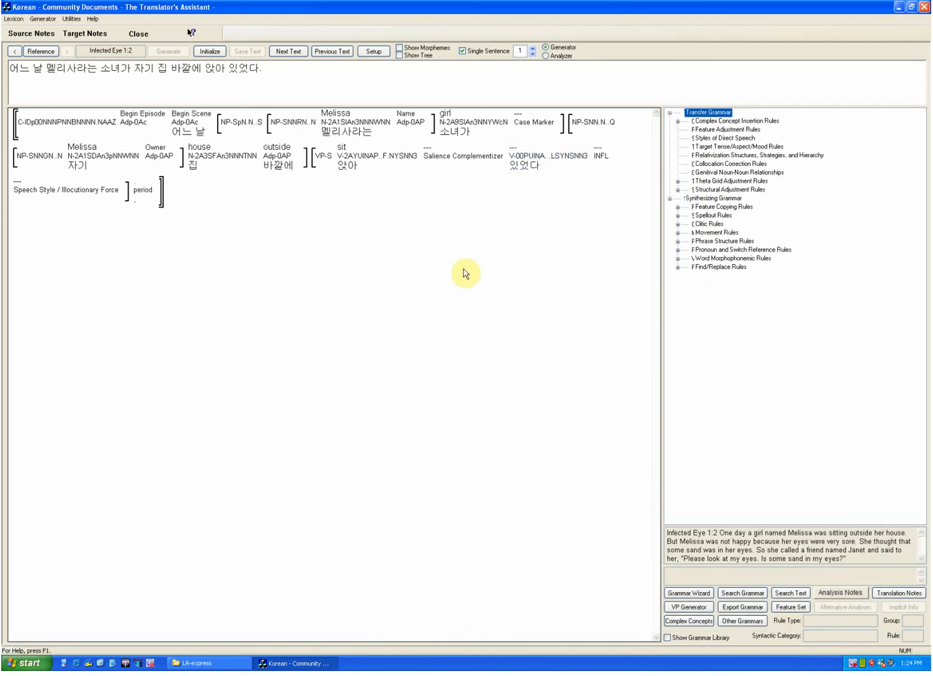
{"action": "left_click", "coordinate": [678, 215]}
{"action": "left_click", "coordinate": [686, 224]}
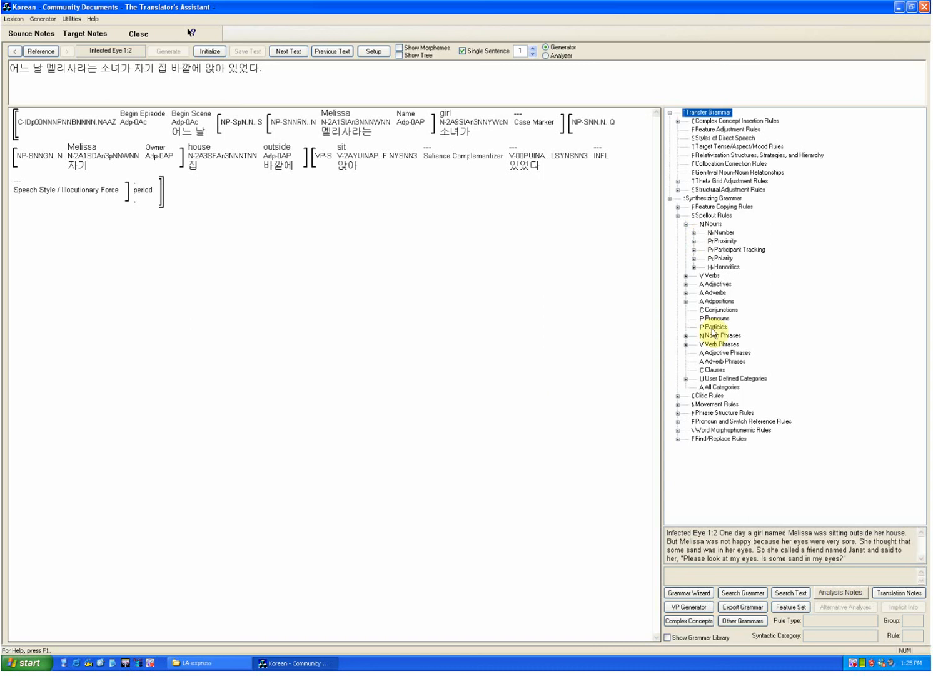
{"action": "left_click", "coordinate": [702, 233]}
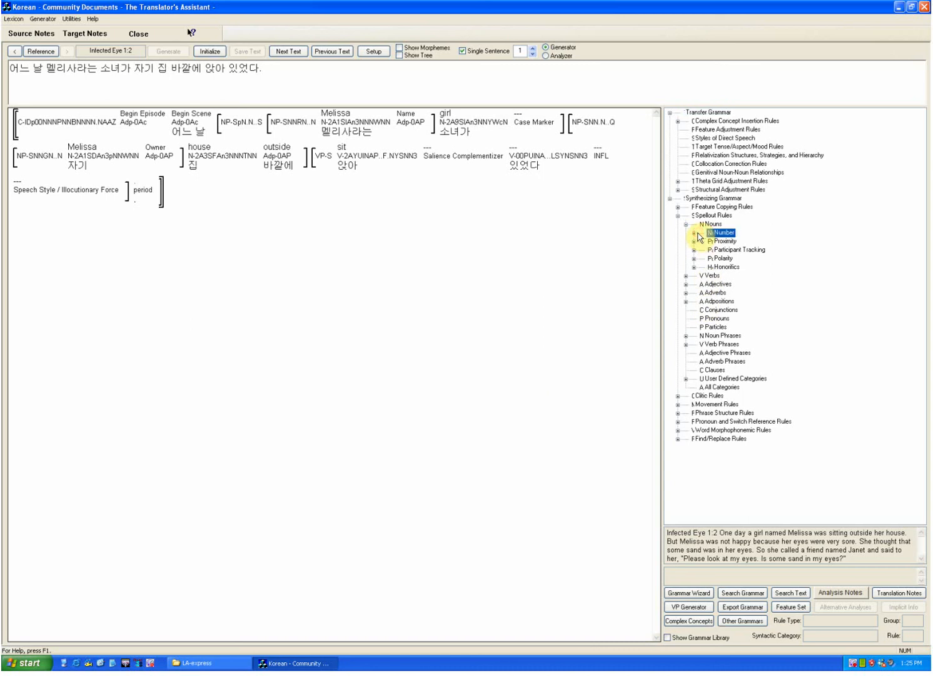
{"action": "left_click", "coordinate": [695, 233]}
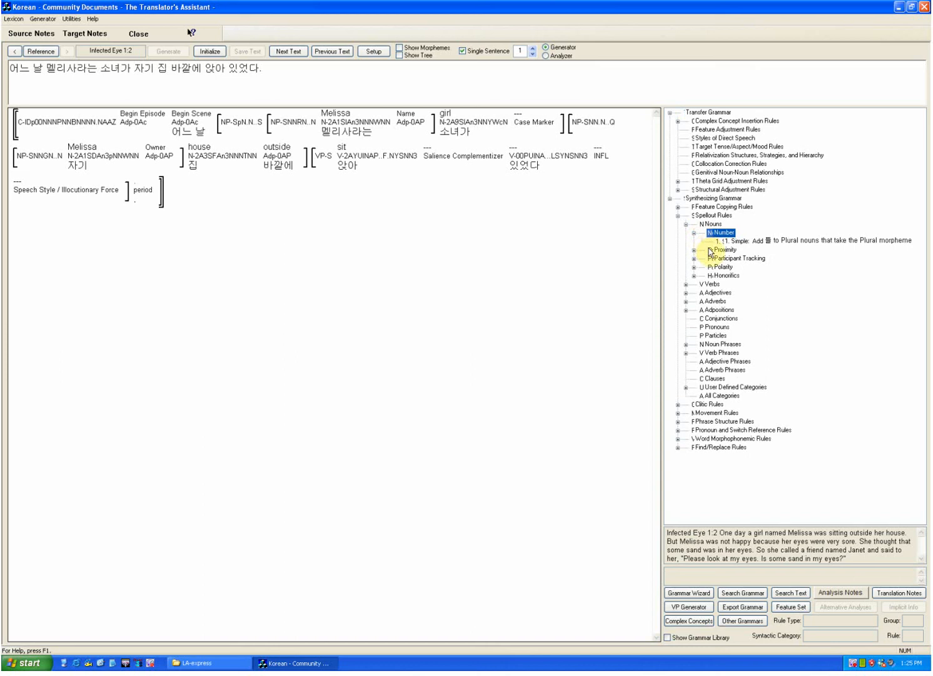
{"action": "double_click", "coordinate": [757, 242]}
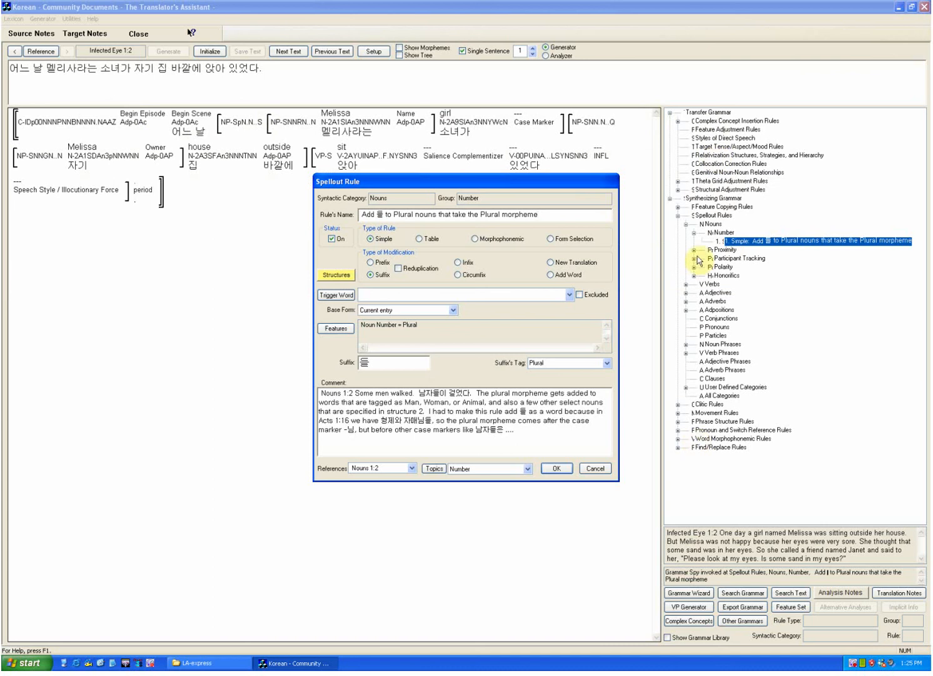
{"action": "mouse_move", "coordinate": [369, 131]}
{"action": "left_click", "coordinate": [595, 468]}
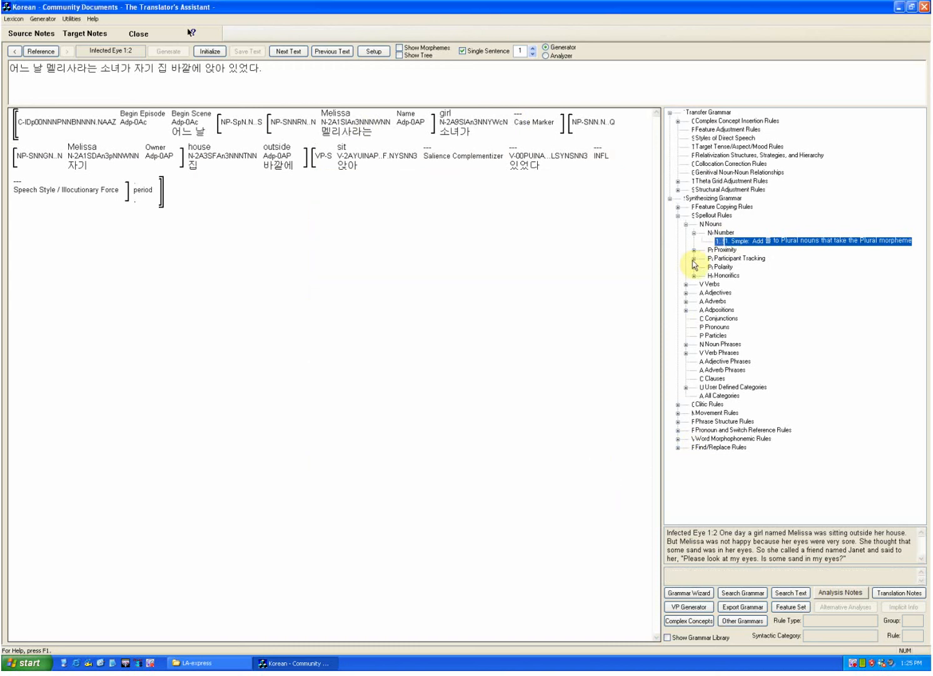
Step: Inspect the Plain Personal Pronouns table among the noun pronoun spellout rules under Pronoun and Switch Reference Rules, and close it without saving changes
{"action": "left_click", "coordinate": [678, 430]}
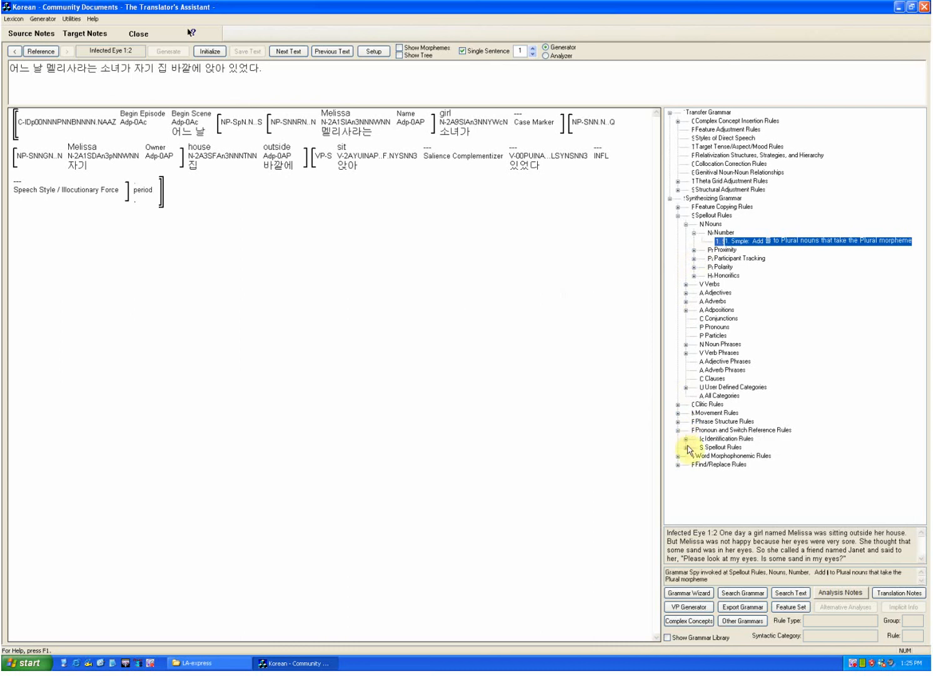
{"action": "left_click", "coordinate": [686, 447]}
{"action": "double_click", "coordinate": [711, 456]}
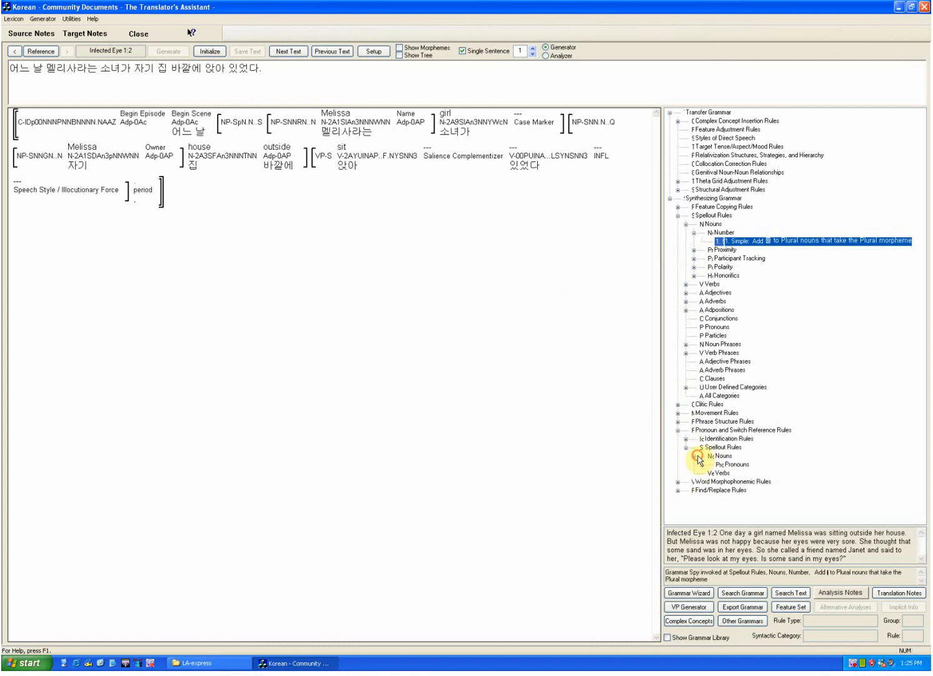
{"action": "double_click", "coordinate": [723, 464]}
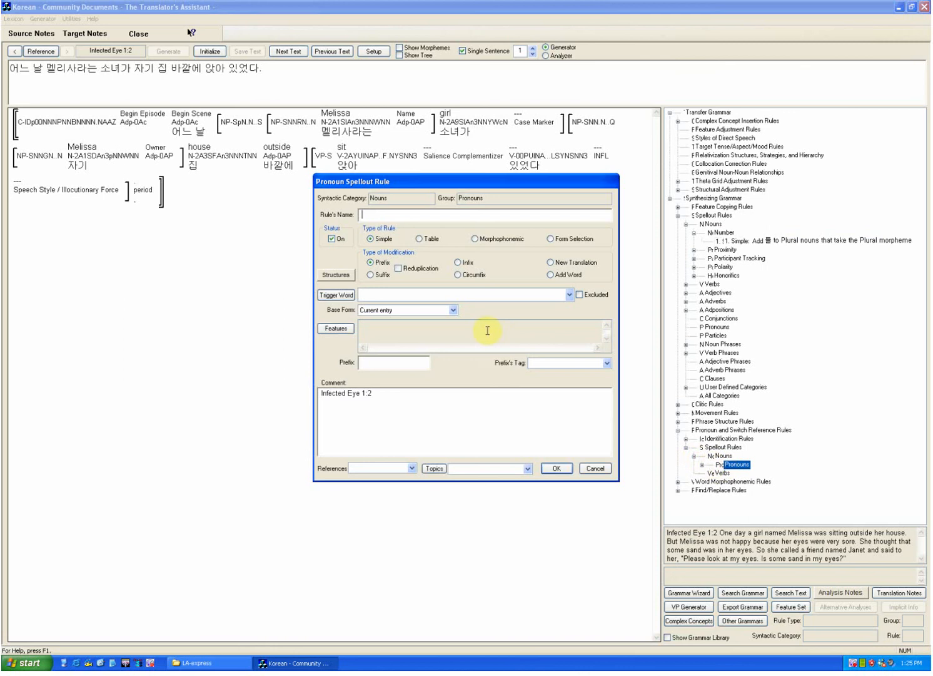
{"action": "left_click", "coordinate": [586, 467]}
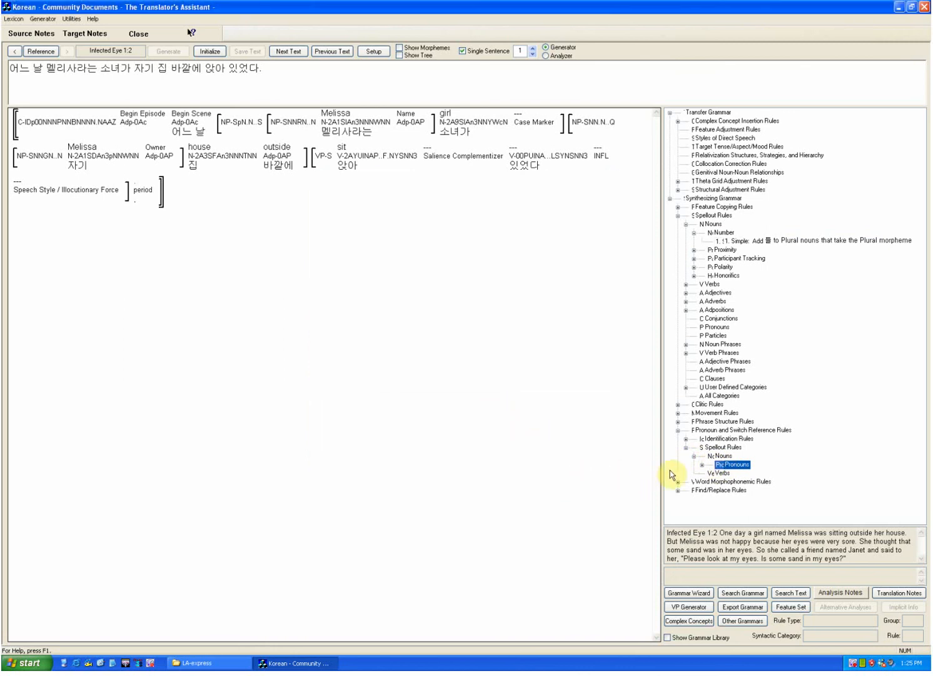
{"action": "left_click", "coordinate": [702, 465]}
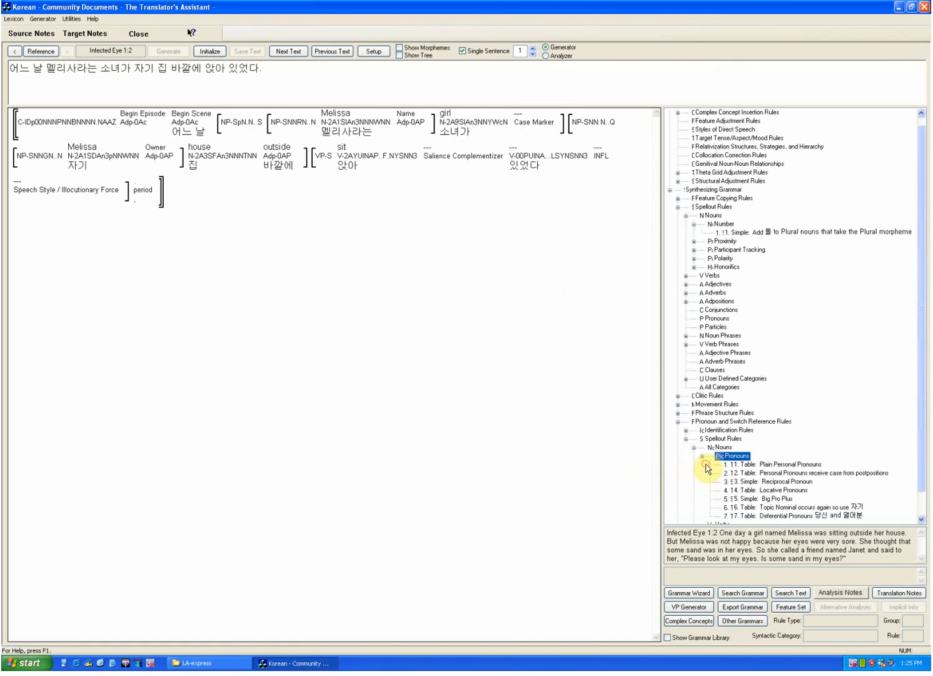
{"action": "double_click", "coordinate": [764, 465]}
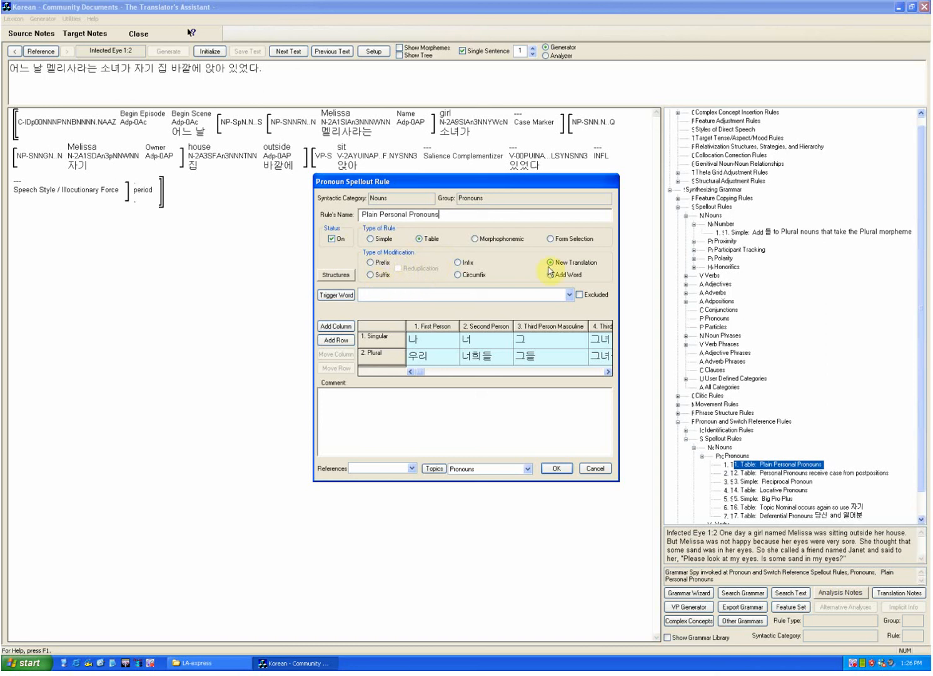
{"action": "mouse_move", "coordinate": [495, 343]}
{"action": "left_click", "coordinate": [595, 468]}
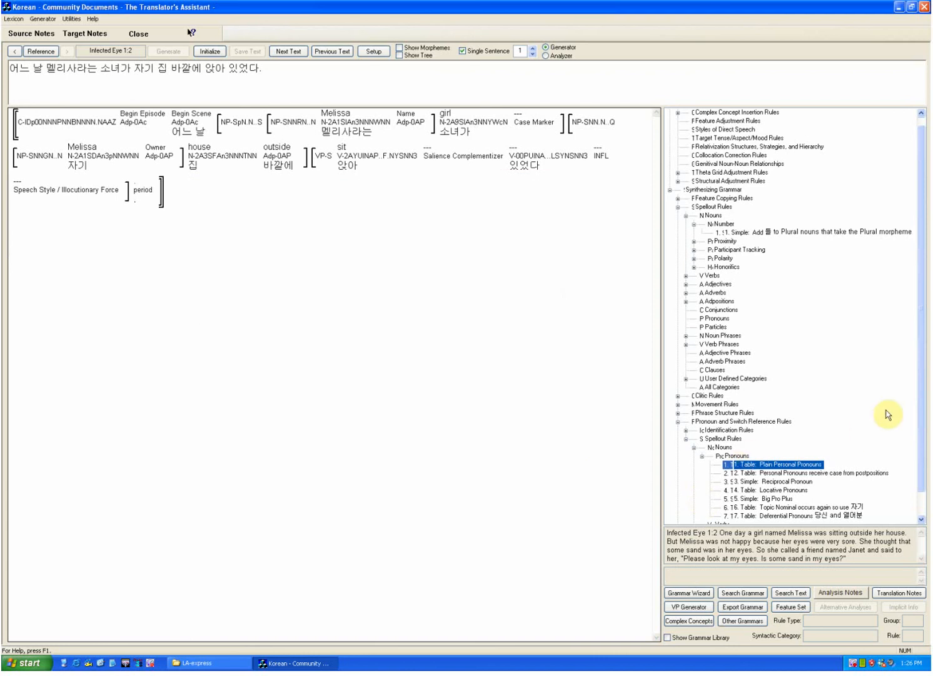
Step: Collapse the Pronoun and Switch Reference Rules and open the General Purpose Clause Phrase Structure Rule from the generic clause rules
{"action": "scroll", "coordinate": [889, 414], "scroll_direction": "down", "scroll_amount": 1}
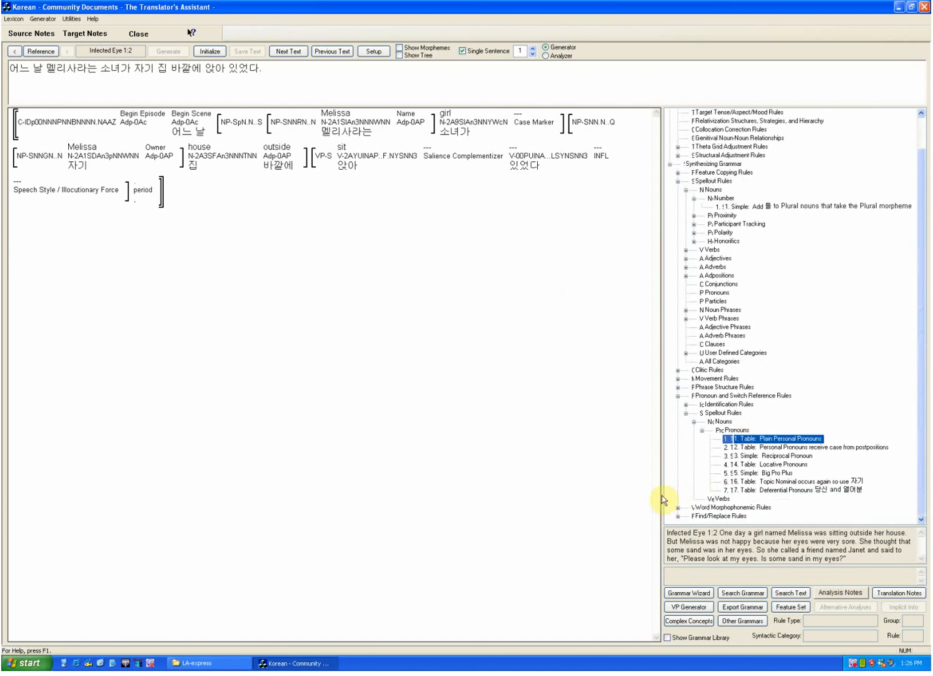
{"action": "left_click", "coordinate": [678, 395]}
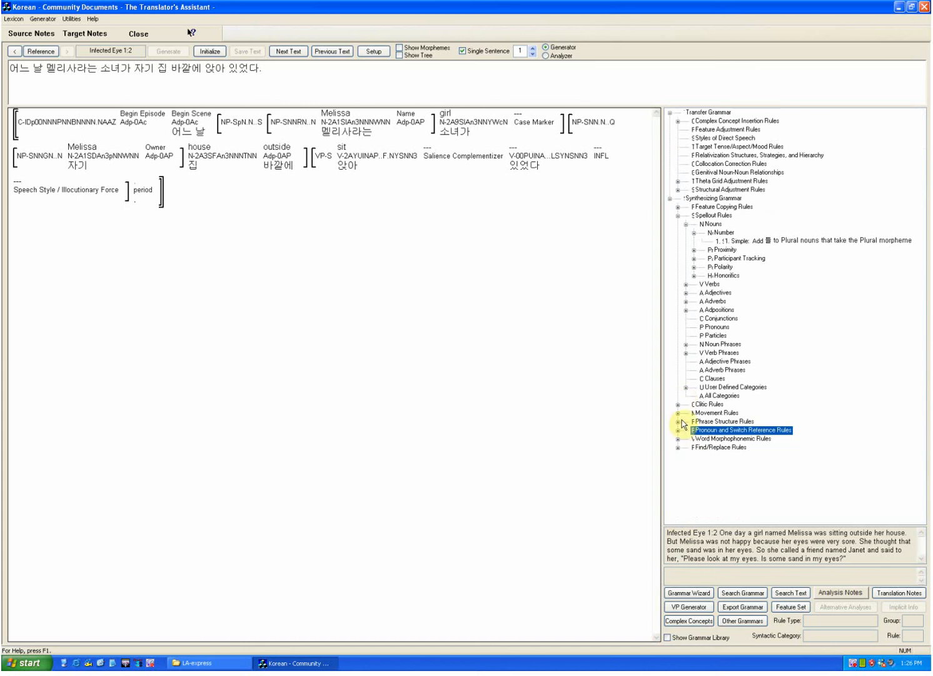
{"action": "left_click", "coordinate": [678, 421]}
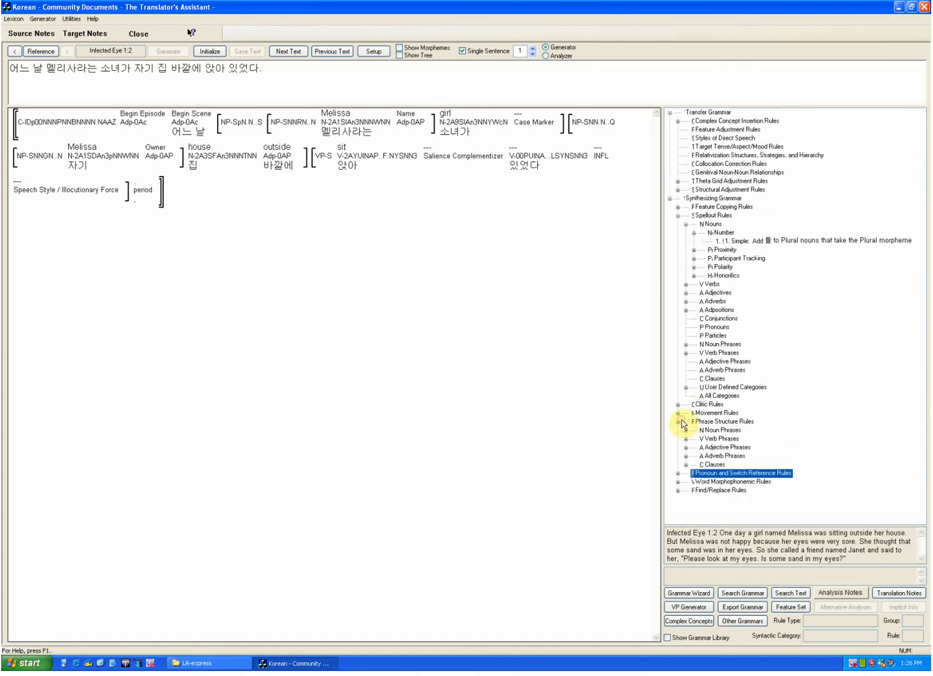
{"action": "left_click", "coordinate": [686, 465]}
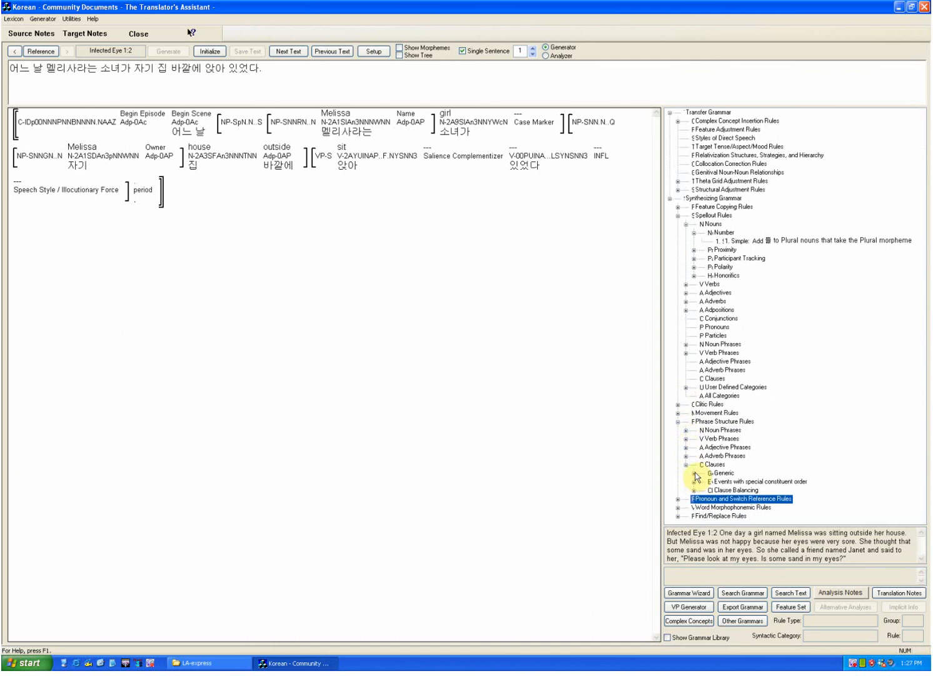
{"action": "left_click", "coordinate": [699, 473]}
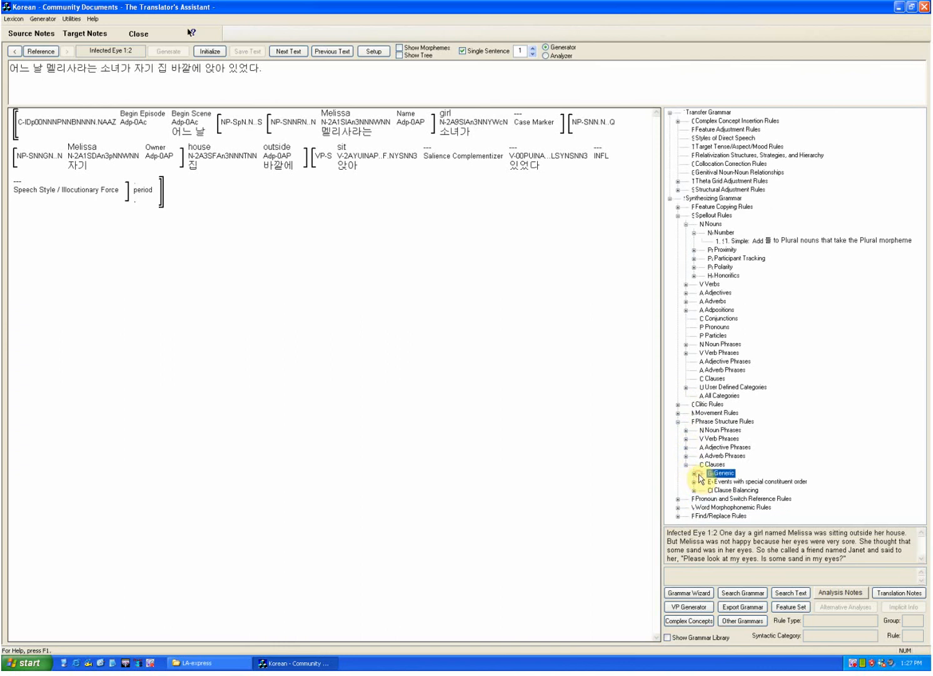
{"action": "left_click", "coordinate": [695, 474]}
{"action": "double_click", "coordinate": [735, 483]}
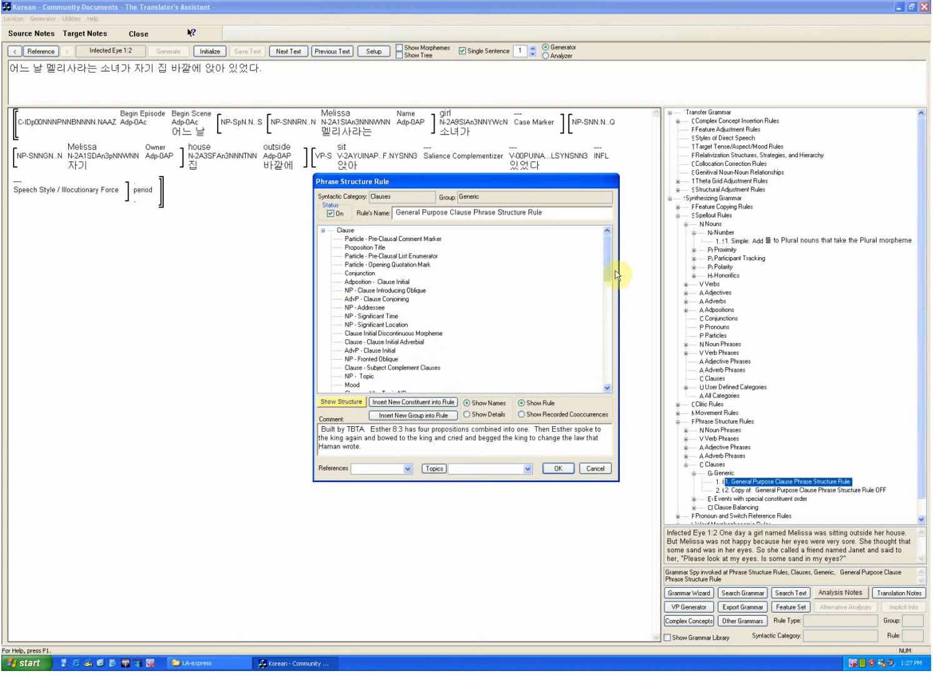
Step: Examine the full constituent order of the clause phrase structure rule, and close it without saving changes
{"action": "scroll", "coordinate": [608, 283], "scroll_direction": "down", "scroll_amount": 1}
{"action": "scroll", "coordinate": [608, 282], "scroll_direction": "down", "scroll_amount": 4}
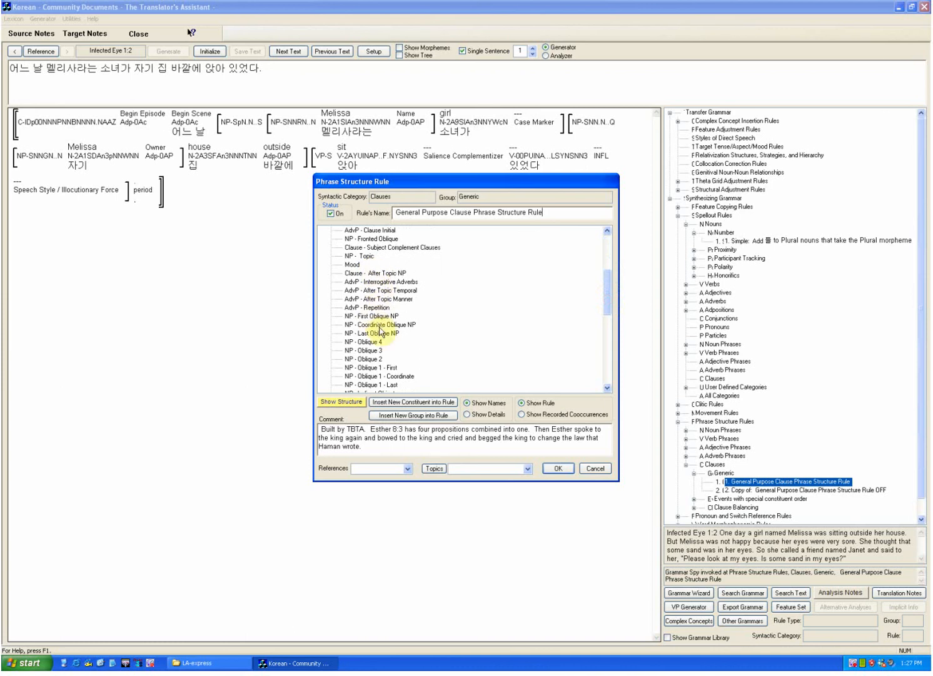
{"action": "left_click_drag", "start_coordinate": [602, 296], "coordinate": [610, 340]}
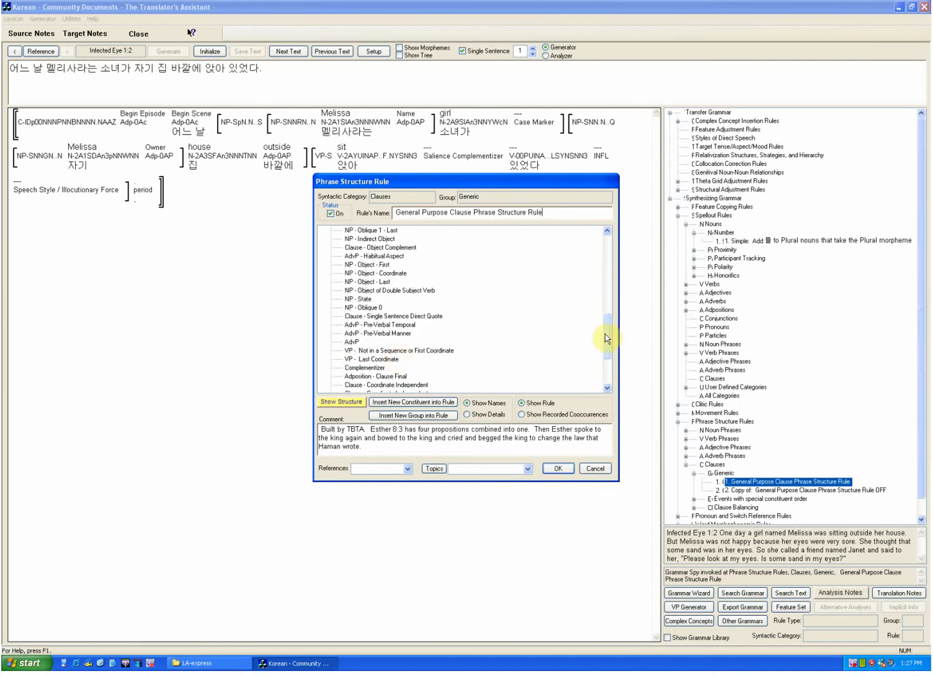
{"action": "left_click_drag", "start_coordinate": [610, 339], "coordinate": [610, 364]}
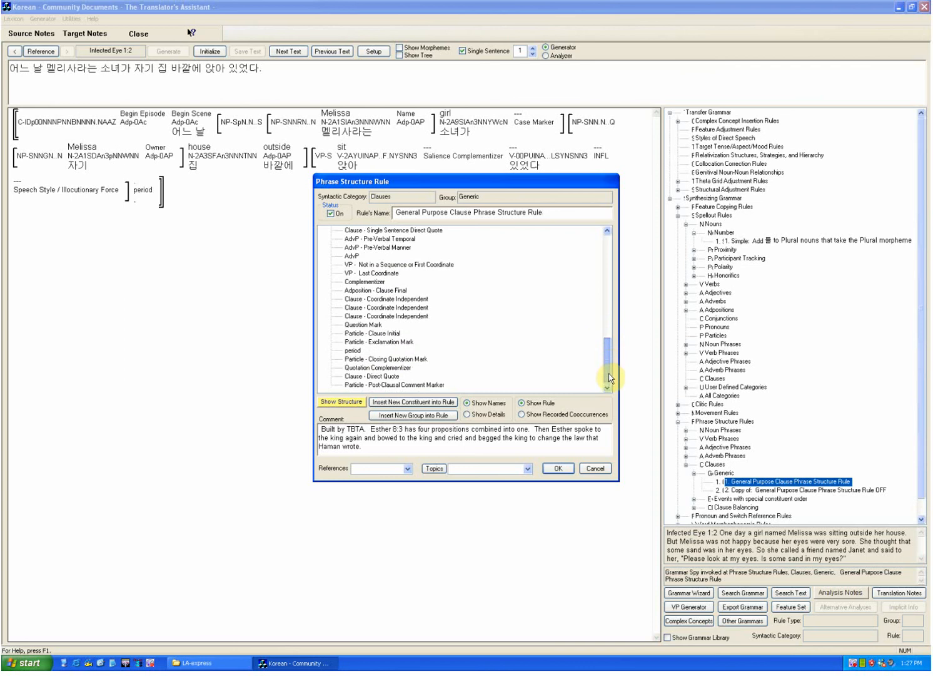
{"action": "scroll", "coordinate": [609, 377], "scroll_direction": "up", "scroll_amount": 3}
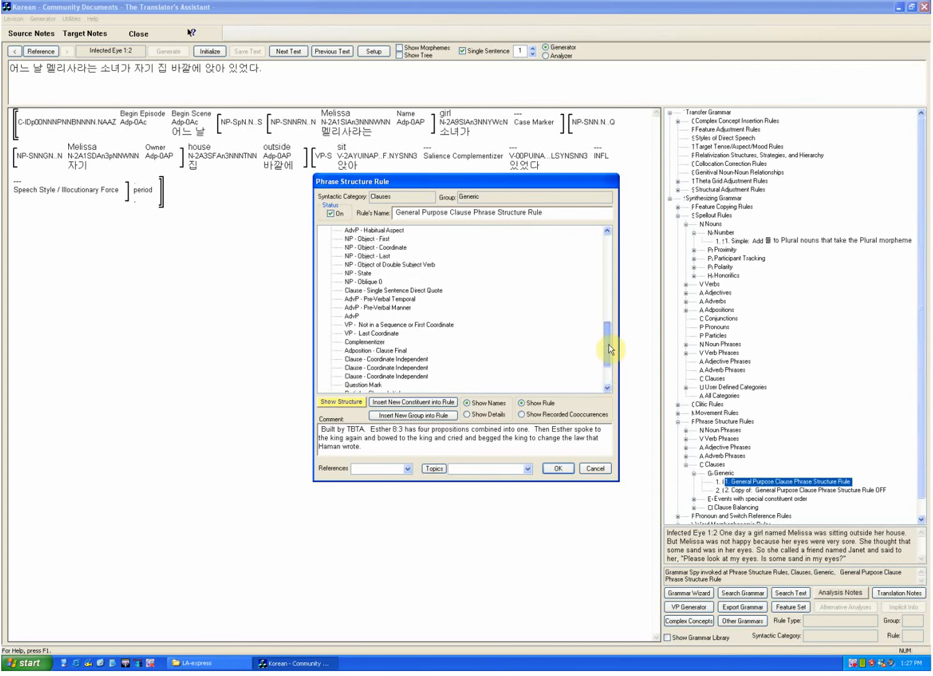
{"action": "left_click_drag", "start_coordinate": [610, 349], "coordinate": [610, 305]}
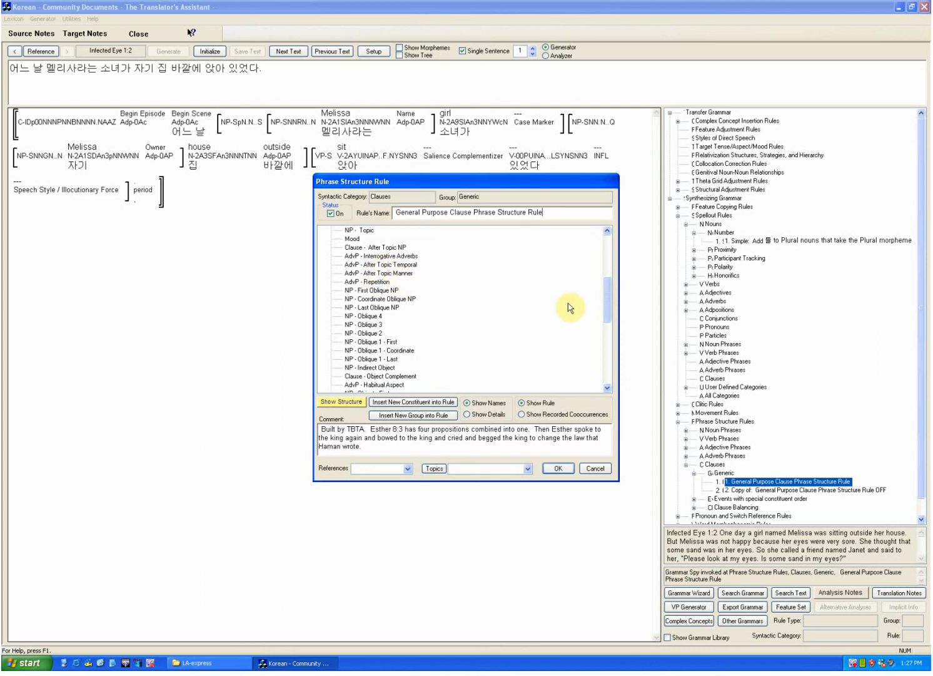
{"action": "left_click_drag", "start_coordinate": [607, 306], "coordinate": [613, 254]}
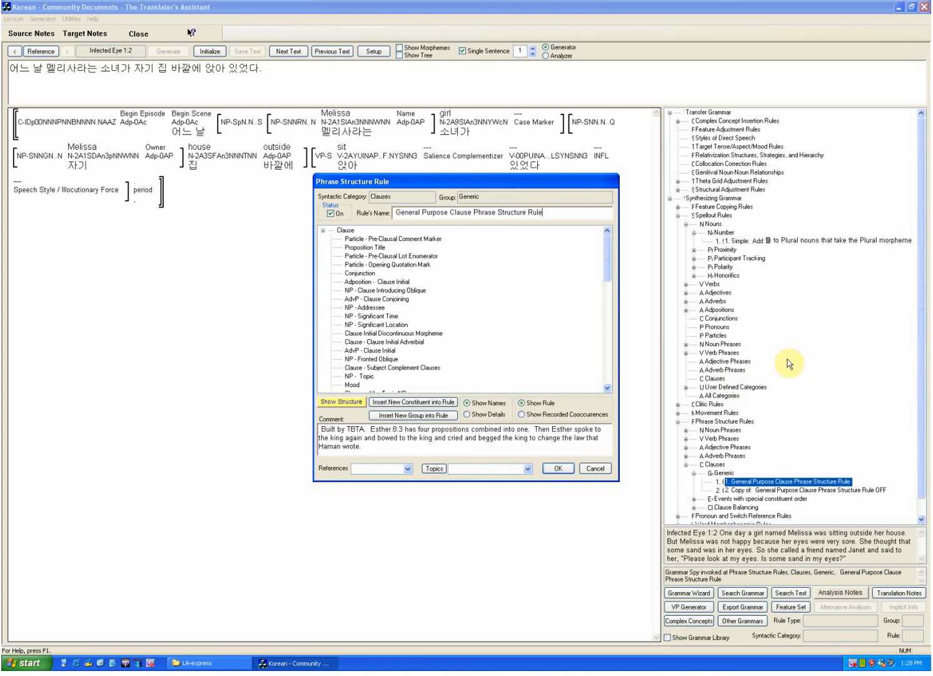
{"action": "left_click", "coordinate": [588, 471]}
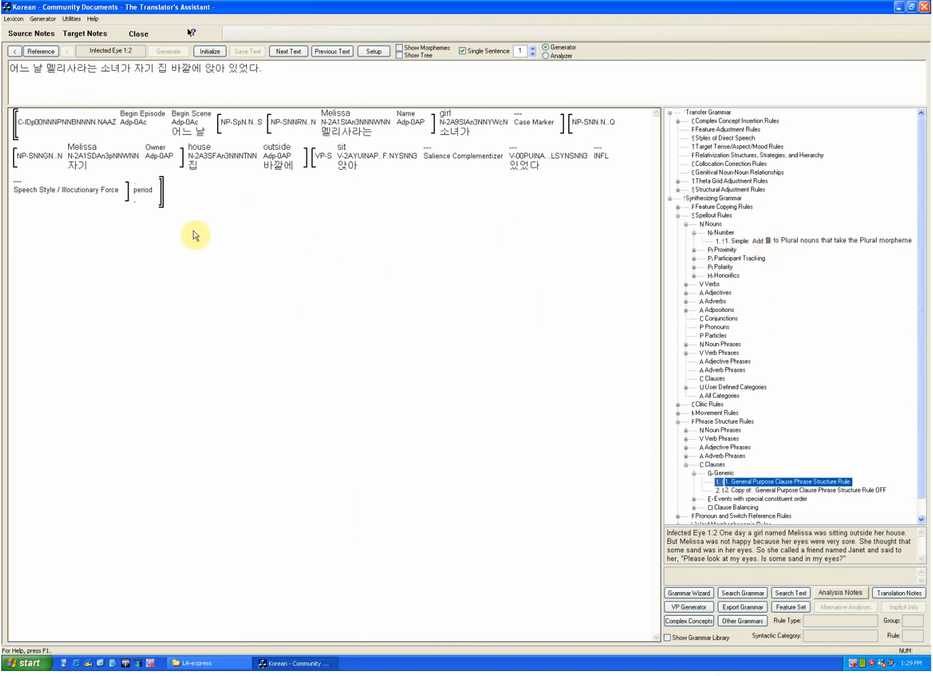
Step: Inspect the verb Subject Agreement feature copying rule "Verbs are marked for Honorable Subjects" and close it without saving changes
{"action": "scroll", "coordinate": [193, 231], "scroll_direction": "down", "scroll_amount": 1}
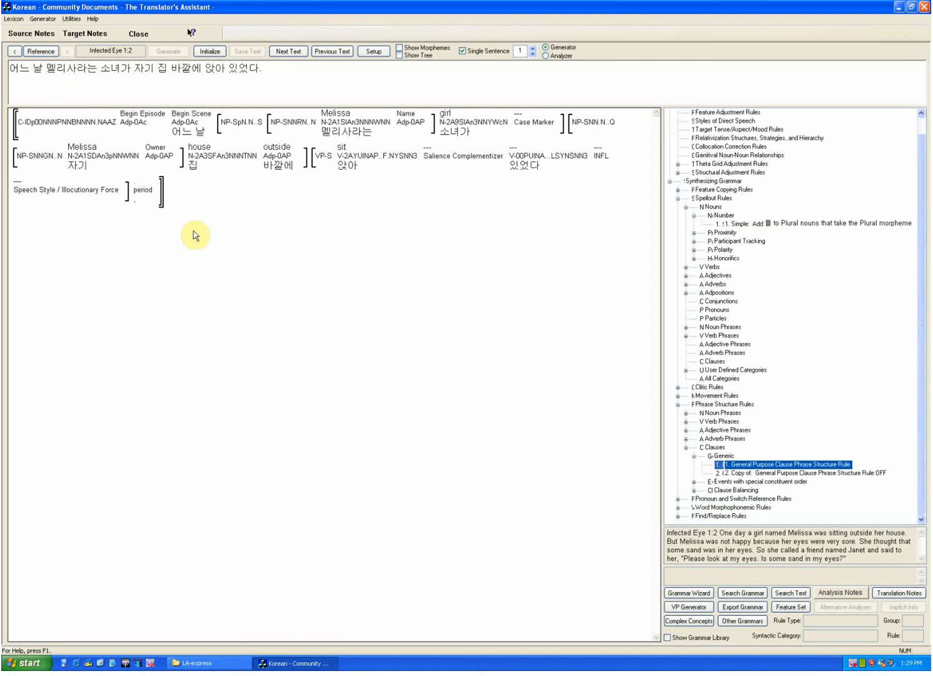
{"action": "scroll", "coordinate": [194, 231], "scroll_direction": "up", "scroll_amount": 1}
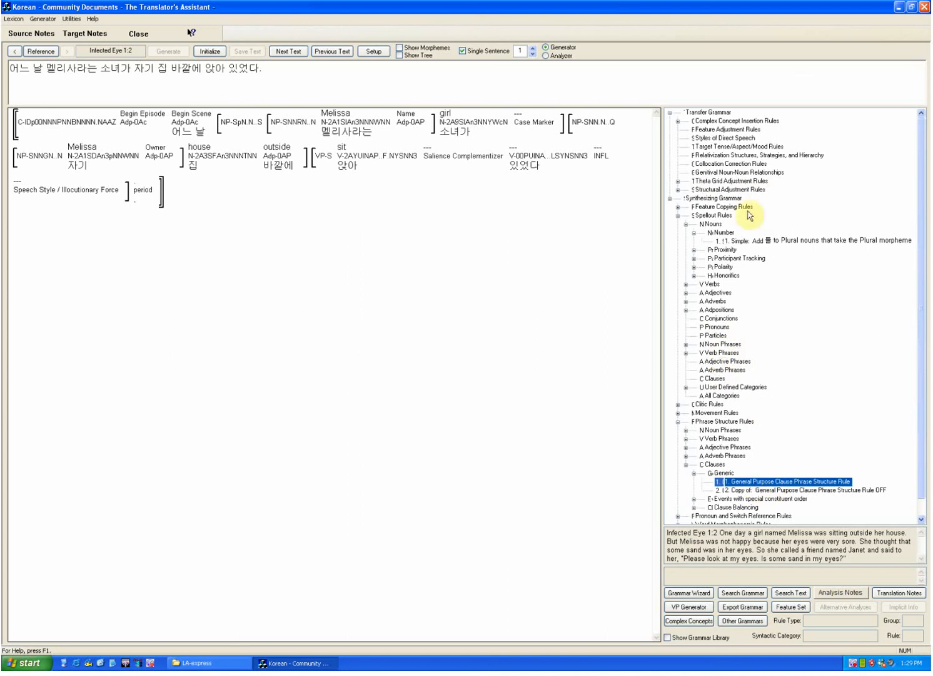
{"action": "left_click", "coordinate": [680, 207]}
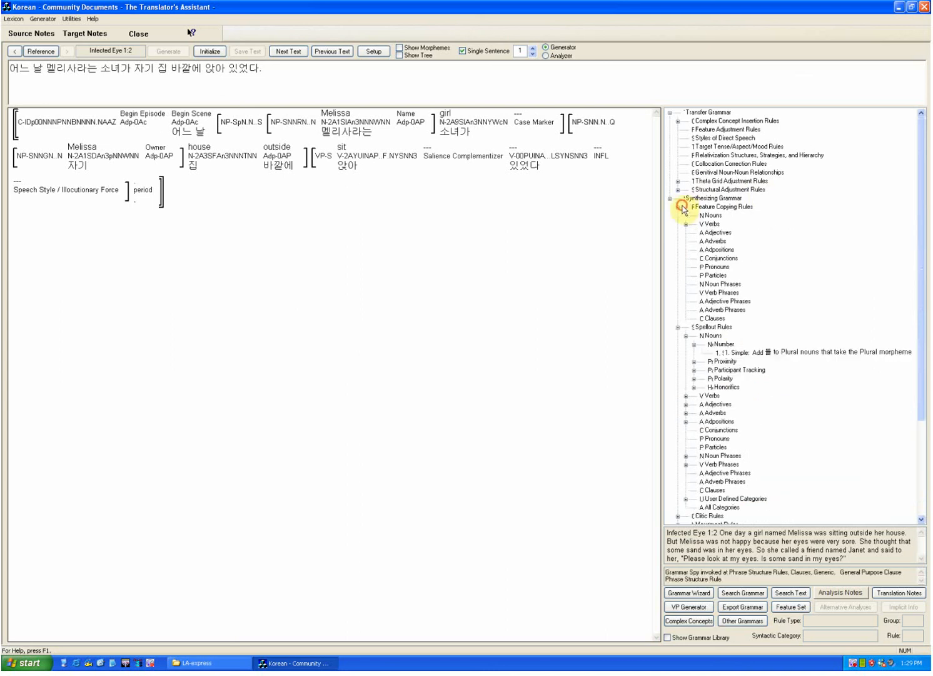
{"action": "left_click", "coordinate": [692, 225]}
{"action": "left_click", "coordinate": [687, 224]}
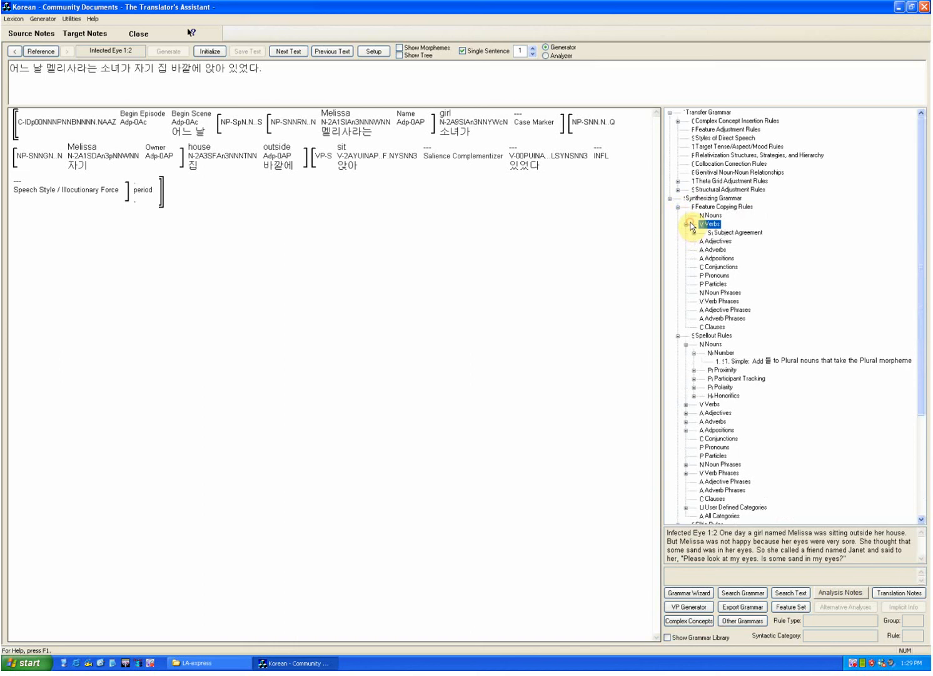
{"action": "left_click", "coordinate": [694, 233]}
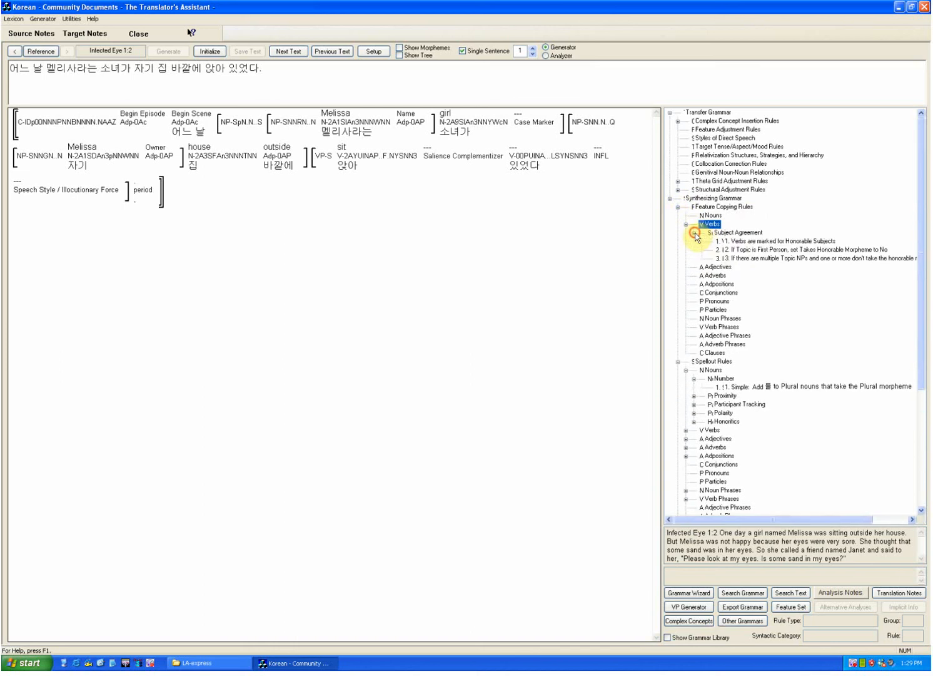
{"action": "double_click", "coordinate": [759, 242]}
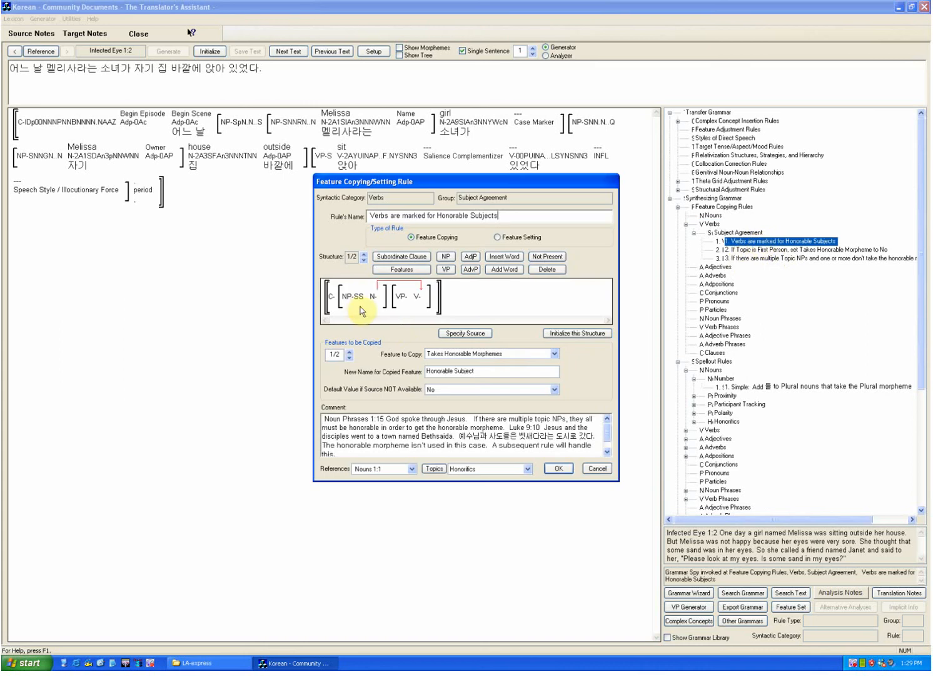
{"action": "mouse_move", "coordinate": [352, 291]}
{"action": "mouse_move", "coordinate": [378, 284]}
{"action": "left_click", "coordinate": [596, 469]}
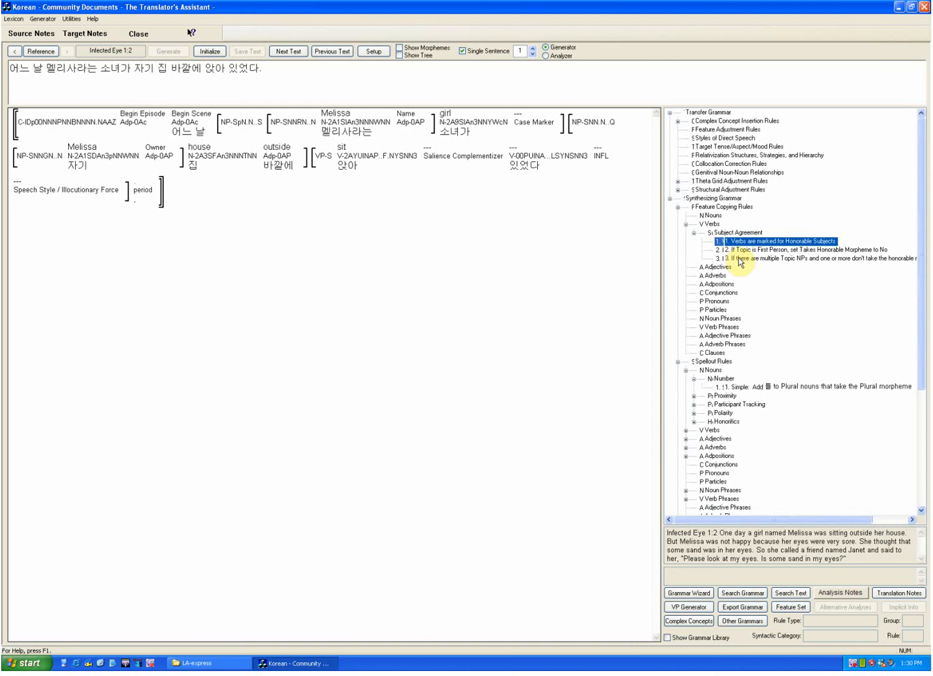
Step: Select the Structural Adjustment Rules of the transfer grammar and look over the remaining rule groups of the synthesizing grammar
{"action": "left_click", "coordinate": [684, 191]}
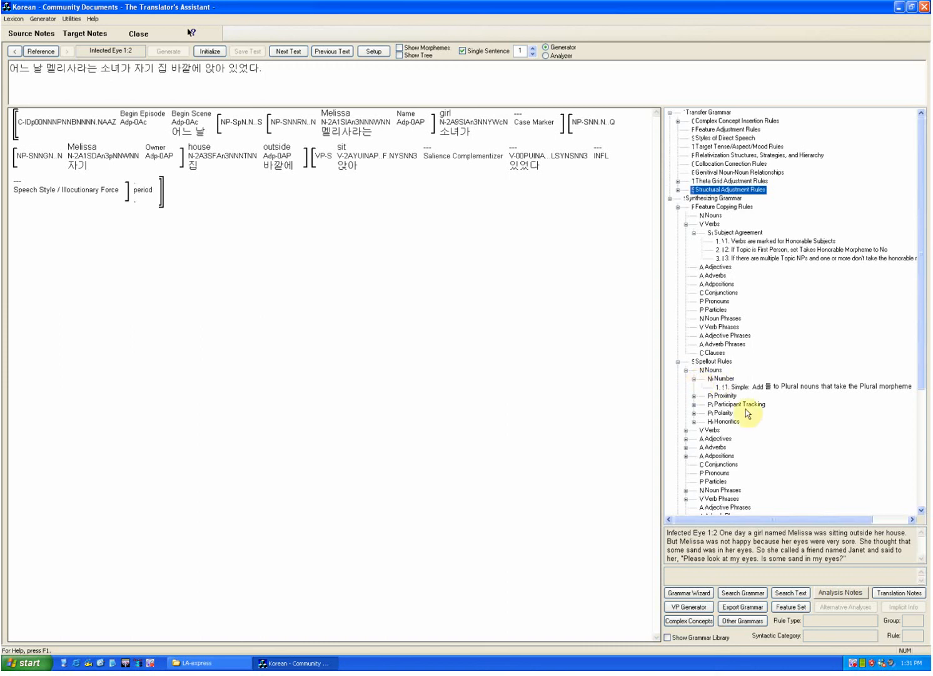
{"action": "scroll", "coordinate": [778, 438], "scroll_direction": "down", "scroll_amount": 7}
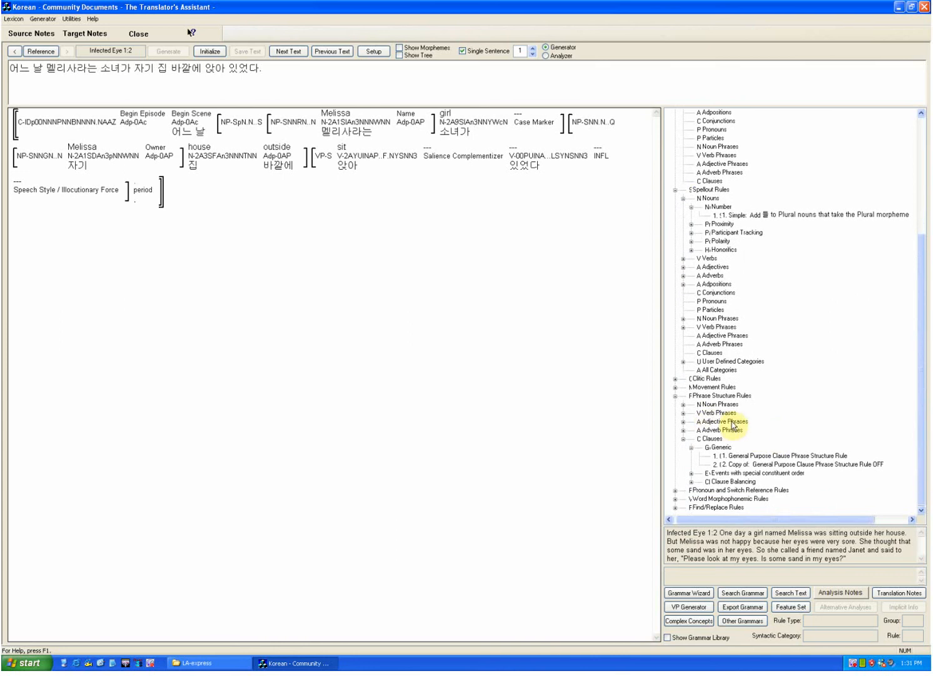
{"action": "scroll", "coordinate": [733, 425], "scroll_direction": "up", "scroll_amount": 3}
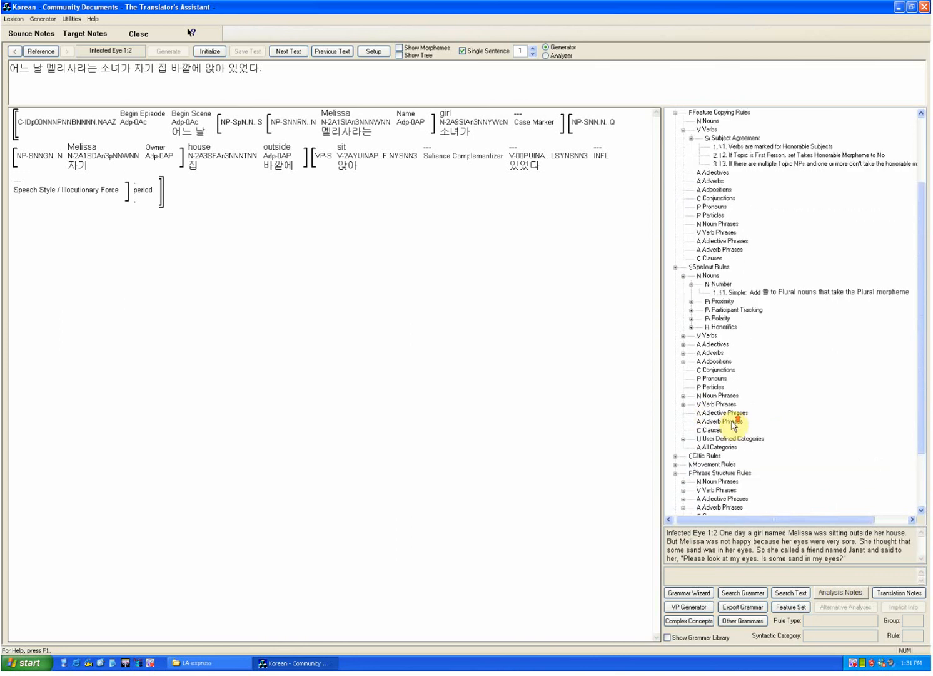
{"action": "scroll", "coordinate": [733, 425], "scroll_direction": "up", "scroll_amount": 4}
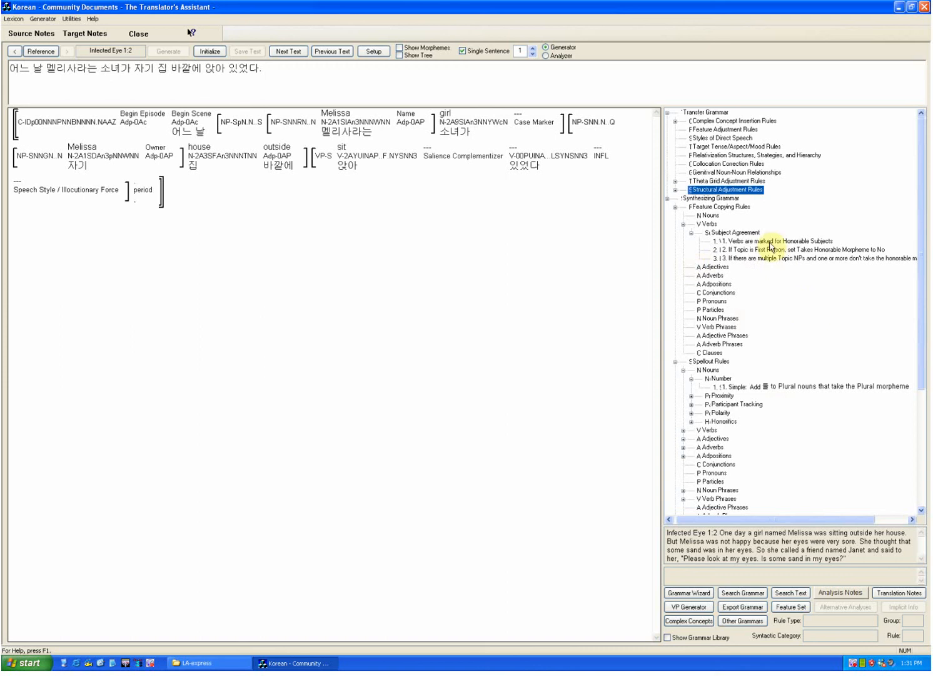
{"action": "left_click", "coordinate": [14, 19]}
{"action": "left_click", "coordinate": [237, 338]}
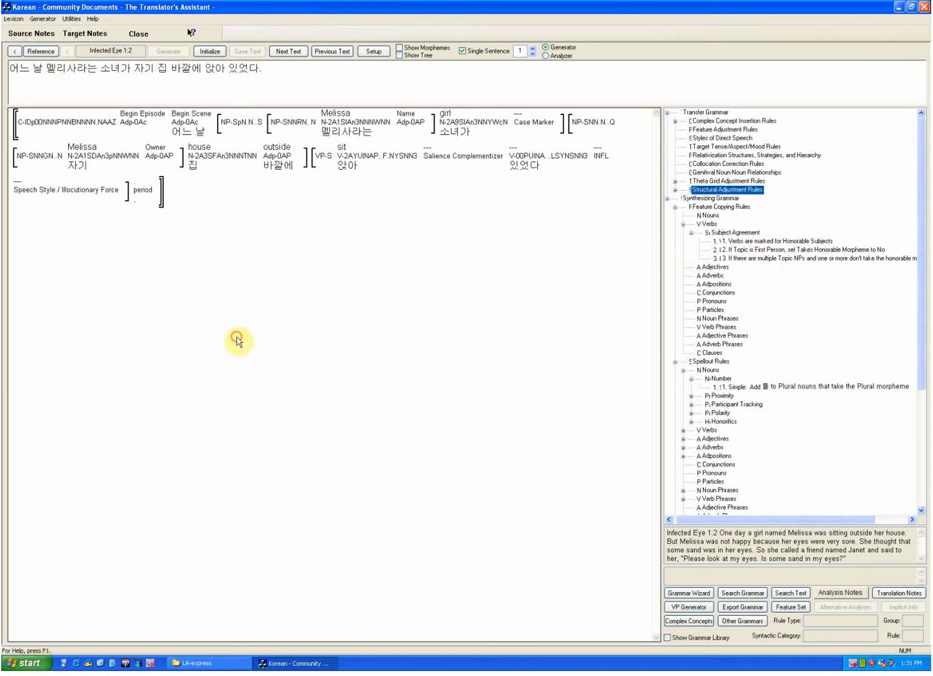
Step: Switch the target language from Korean to Spanish
{"action": "left_click", "coordinate": [43, 20]}
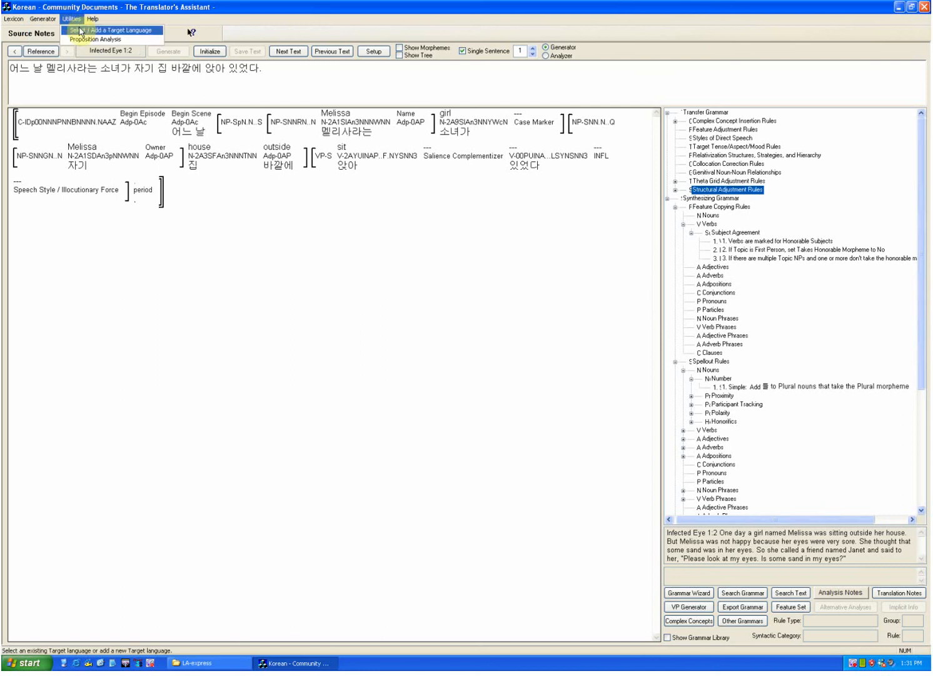
{"action": "left_click", "coordinate": [82, 30]}
{"action": "left_click", "coordinate": [117, 87]}
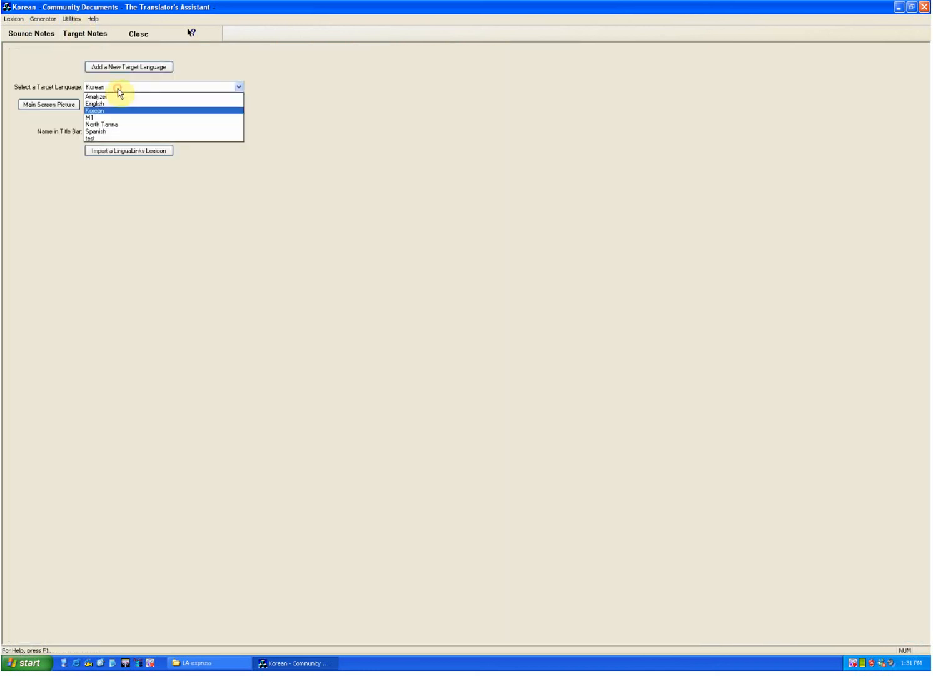
{"action": "left_click", "coordinate": [108, 132]}
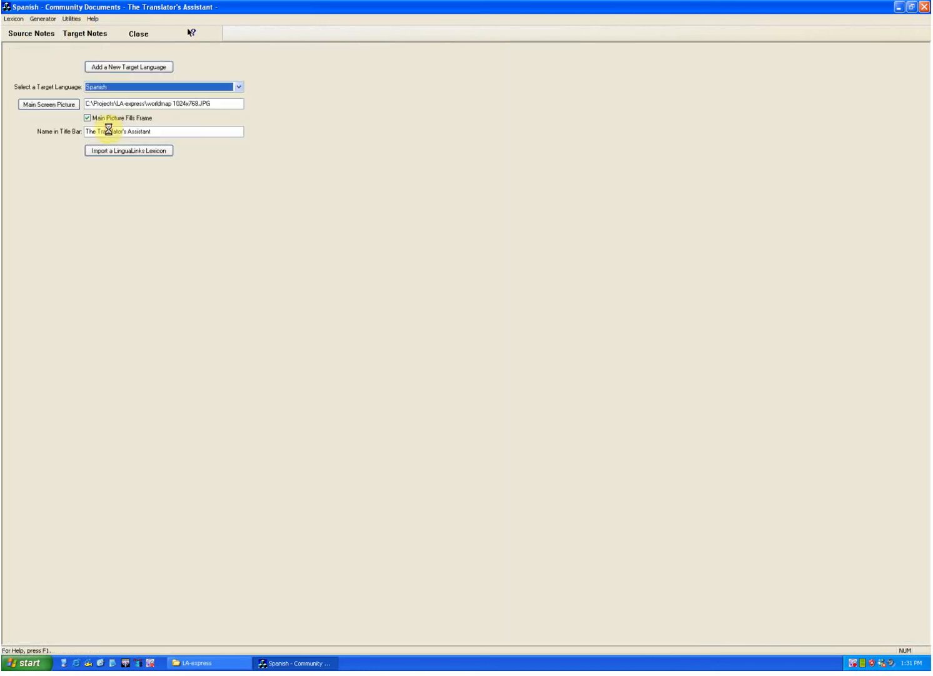
Step: Open the Spanish target lexicon for verbs and show the inflected forms of the stems
{"action": "left_click", "coordinate": [13, 18]}
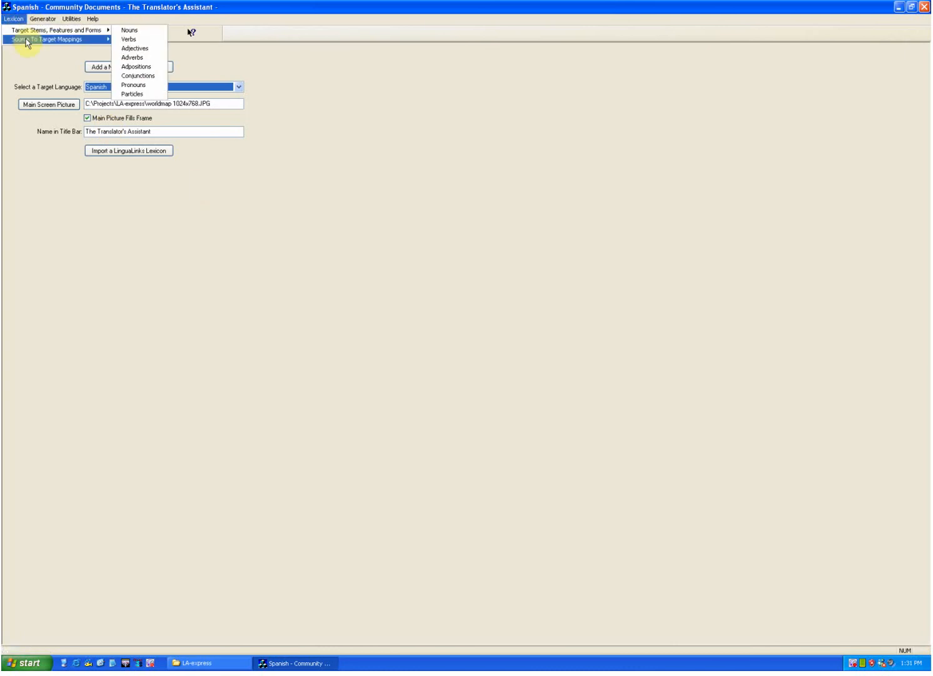
{"action": "mouse_move", "coordinate": [76, 30]}
{"action": "left_click", "coordinate": [144, 39]}
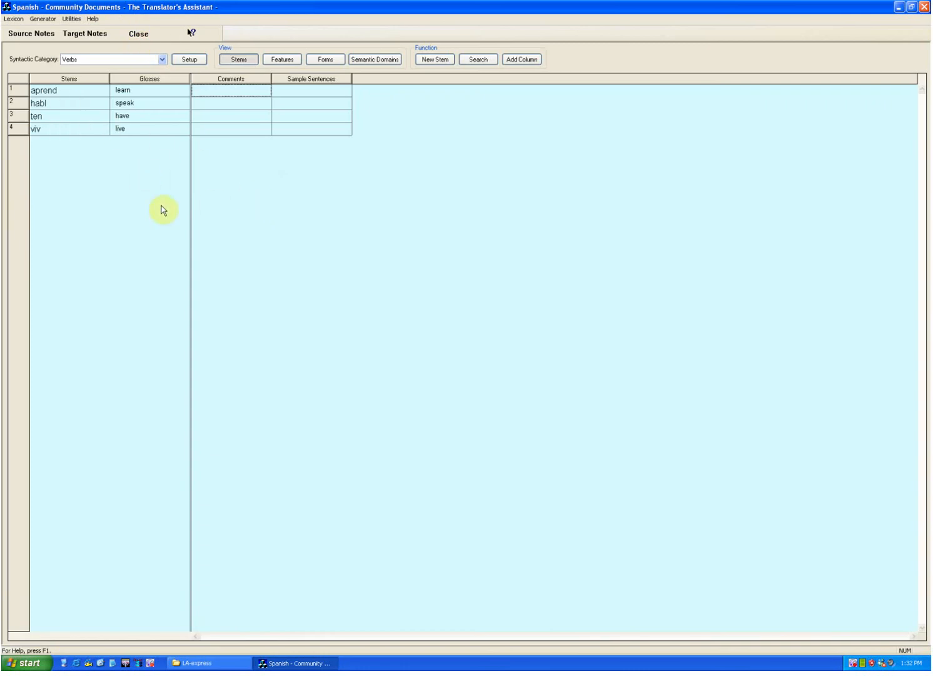
{"action": "left_click", "coordinate": [322, 60]}
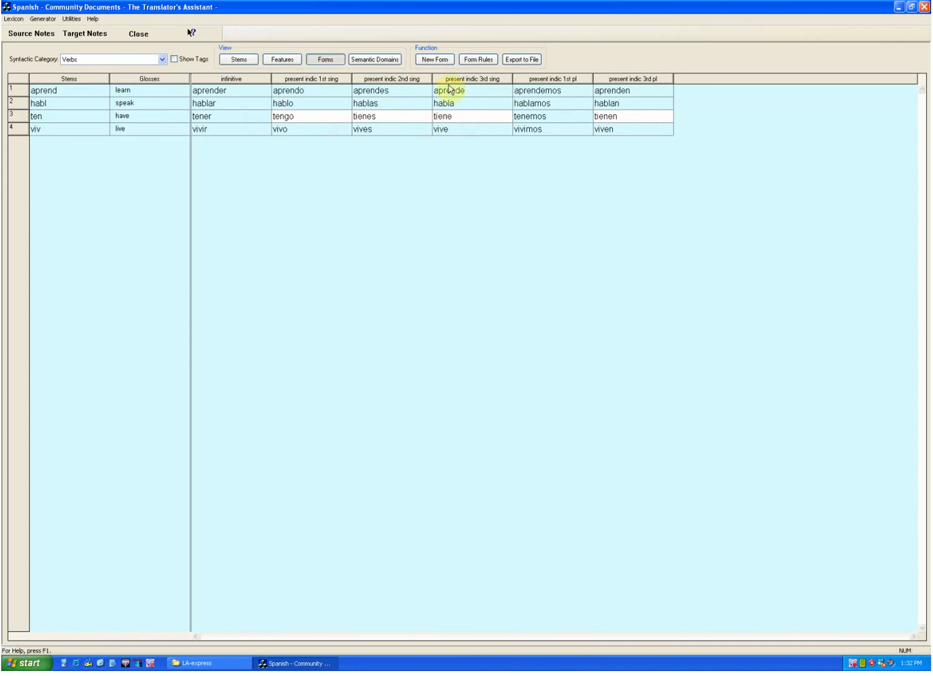
Step: Examine the suffix table of the infinitive lexical form rule, and close the rule and the rule list without saving changes
{"action": "left_click", "coordinate": [477, 60]}
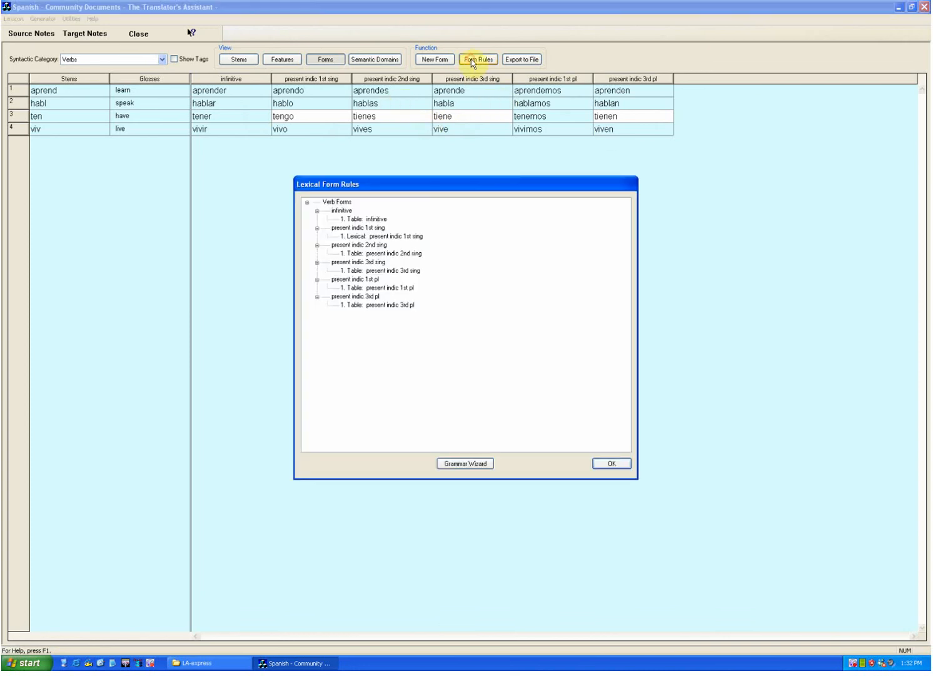
{"action": "double_click", "coordinate": [361, 220]}
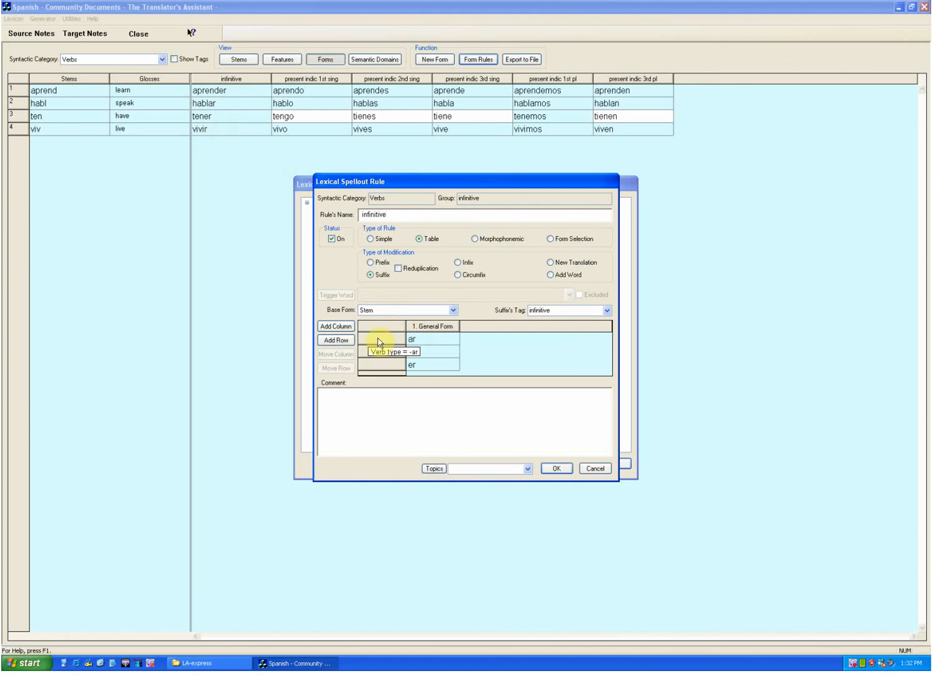
{"action": "left_click", "coordinate": [596, 468]}
{"action": "left_click", "coordinate": [607, 465]}
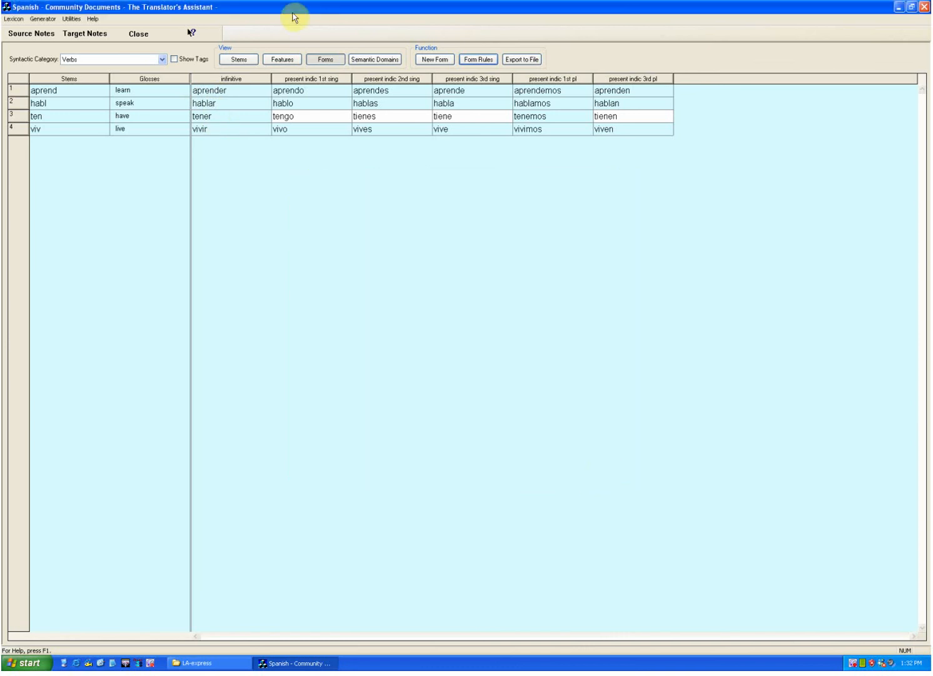
Step: View the Spanish verb features and check the type options for the stem aprend, keeping -er
{"action": "left_click", "coordinate": [299, 57]}
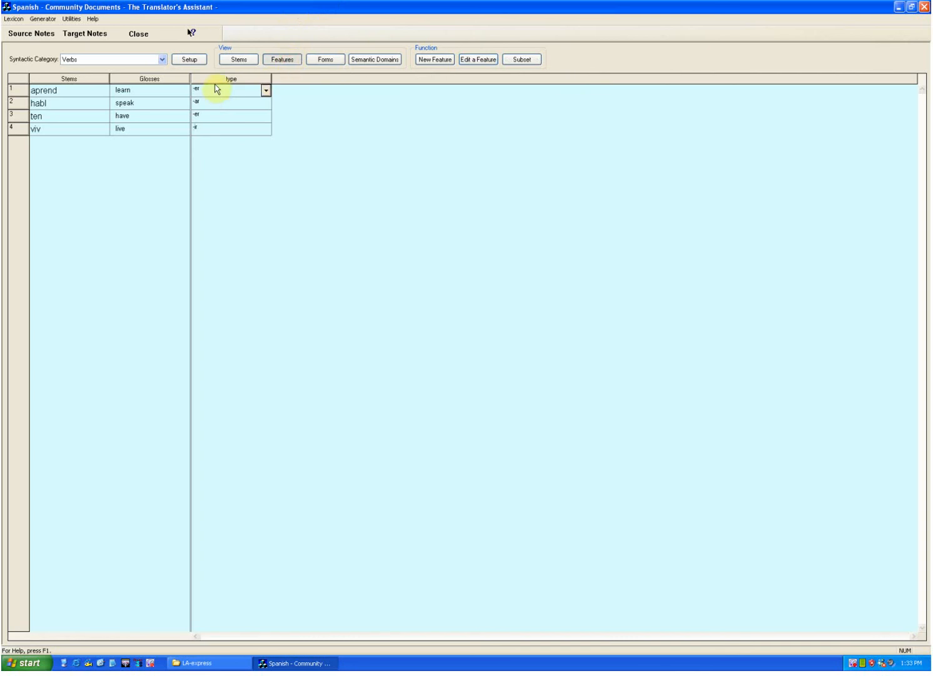
{"action": "left_click", "coordinate": [265, 92]}
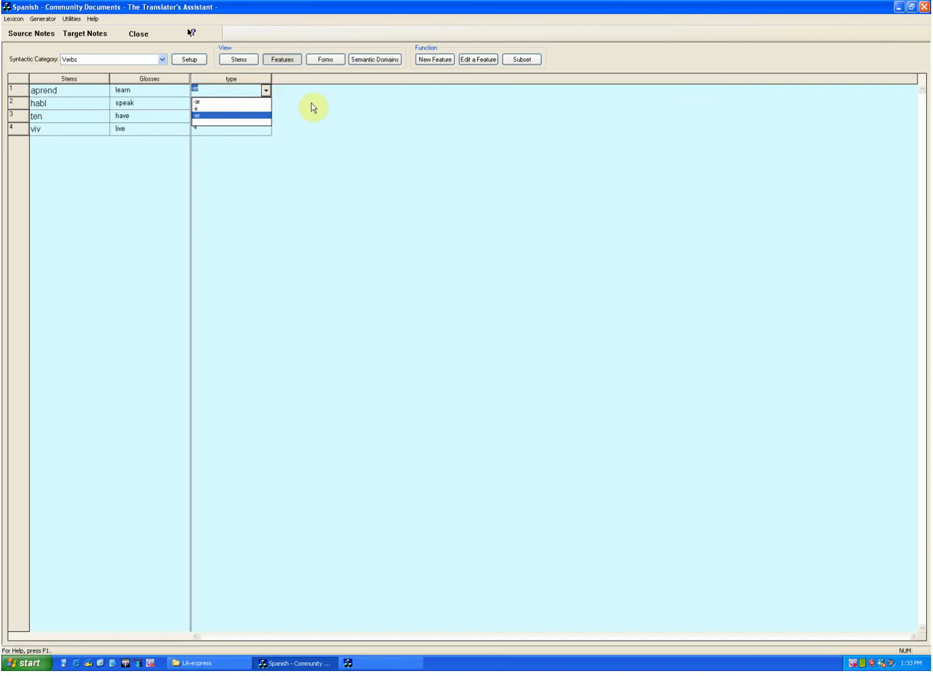
{"action": "left_click", "coordinate": [229, 118]}
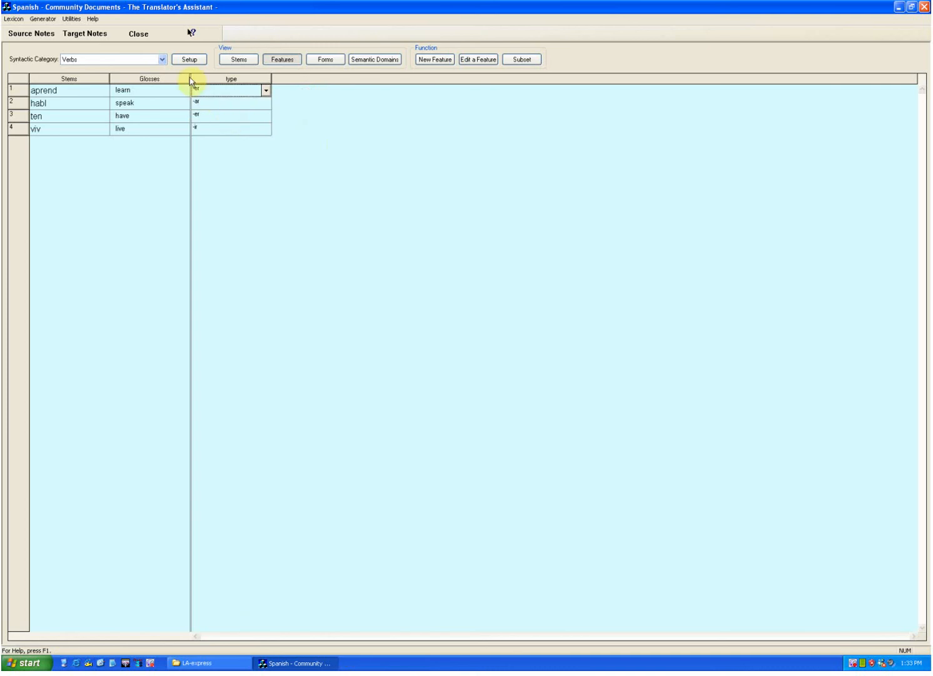
Step: Return to the verb forms, inspect the infinitive form rule again, and close it without saving changes
{"action": "left_click", "coordinate": [328, 61]}
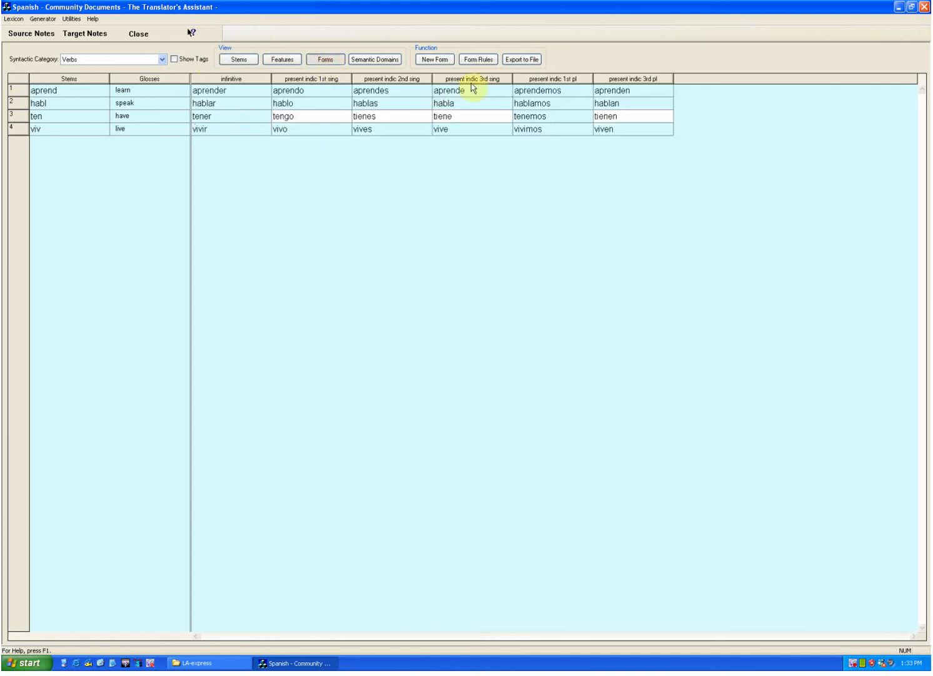
{"action": "left_click", "coordinate": [481, 59]}
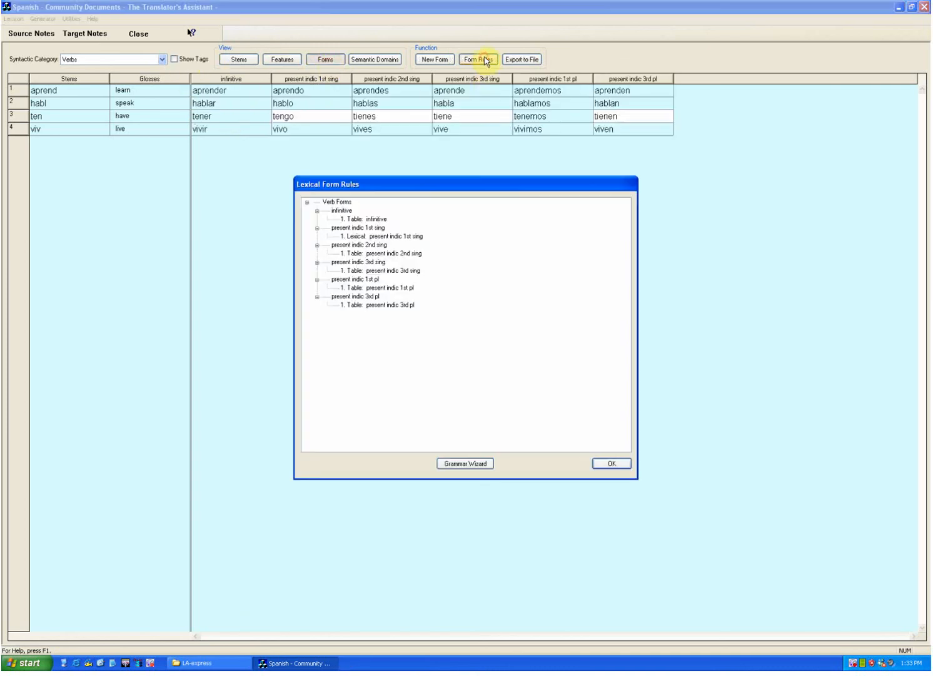
{"action": "double_click", "coordinate": [365, 218]}
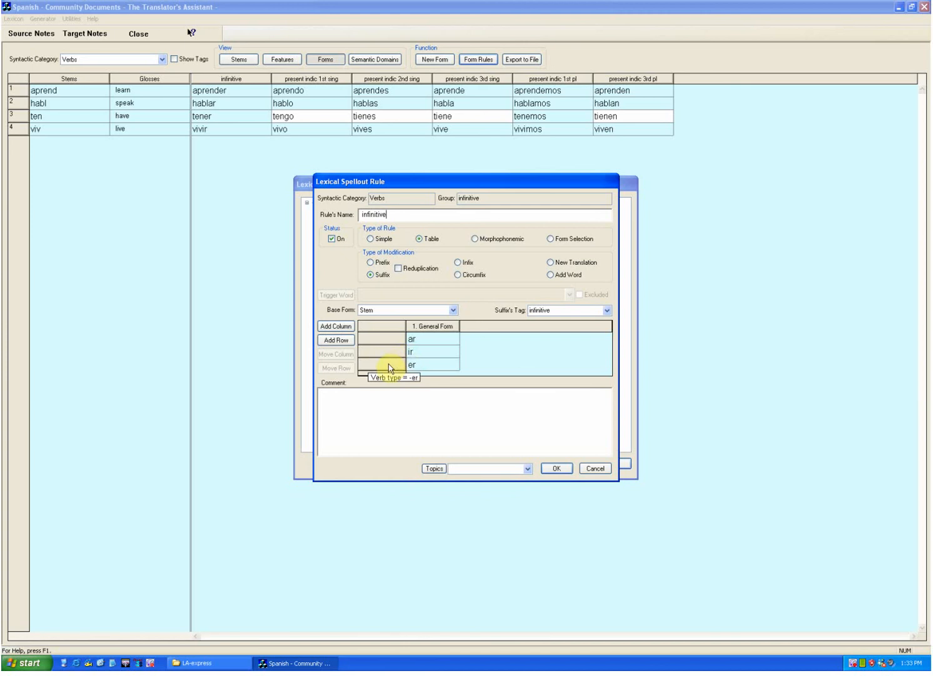
{"action": "left_click", "coordinate": [593, 471]}
Step: Inspect the suffix and available verb features of the present indic 1st sing form rule, and close it without saving changes
{"action": "double_click", "coordinate": [373, 238]}
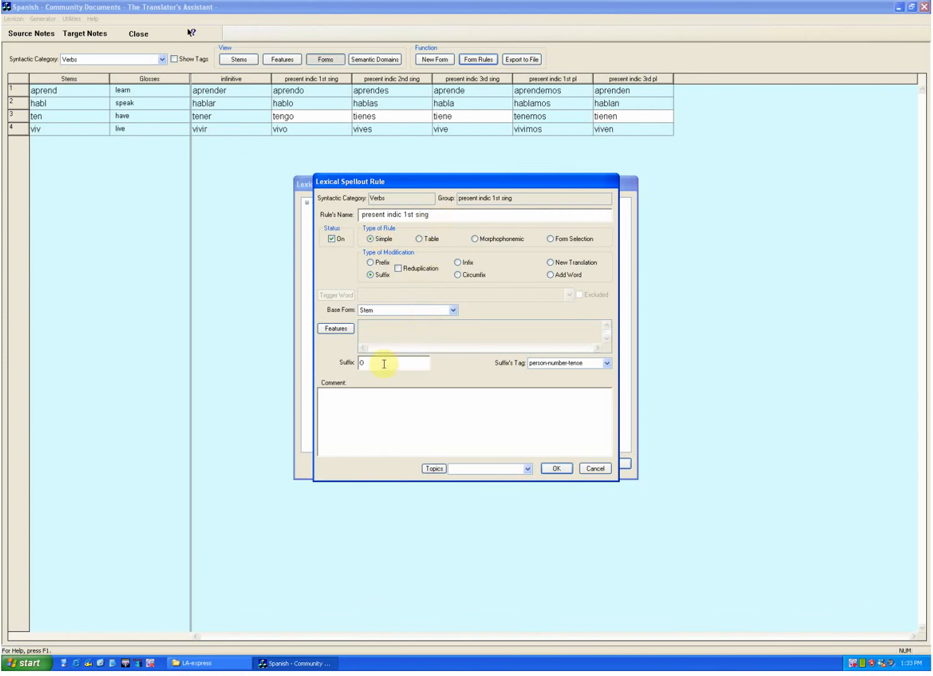
{"action": "left_click", "coordinate": [363, 363]}
{"action": "key", "text": "BackSpace"}
{"action": "type", "text": "0"}
{"action": "left_click", "coordinate": [344, 331]}
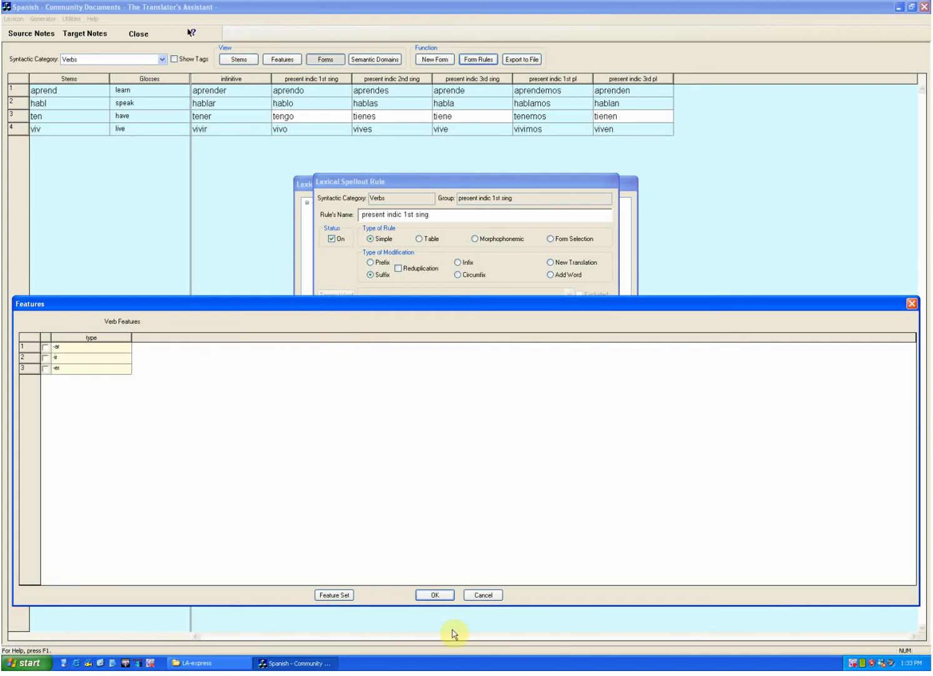
{"action": "left_click", "coordinate": [468, 595]}
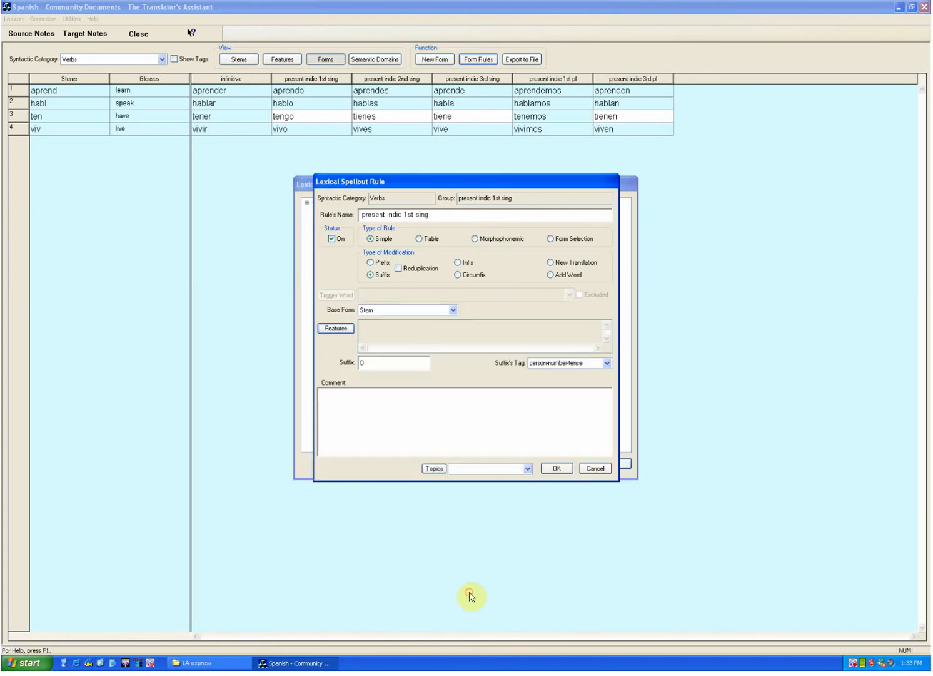
{"action": "left_click", "coordinate": [596, 469]}
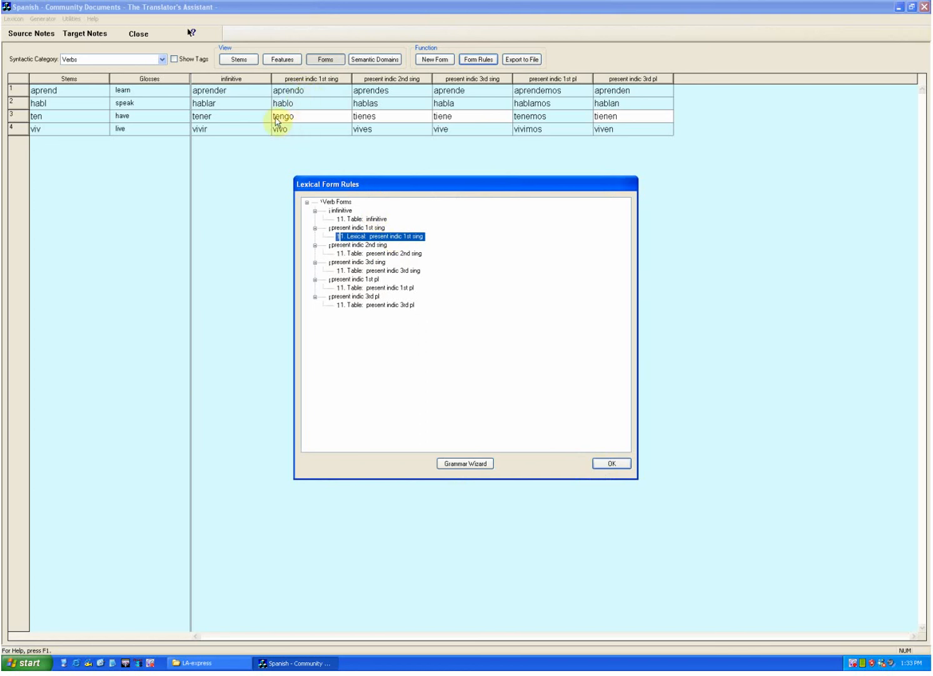
Step: Compare the verb stems with the present indic 2nd sing form rule's suffix table, and close the form rules without saving changes
{"action": "mouse_move", "coordinate": [44, 94]}
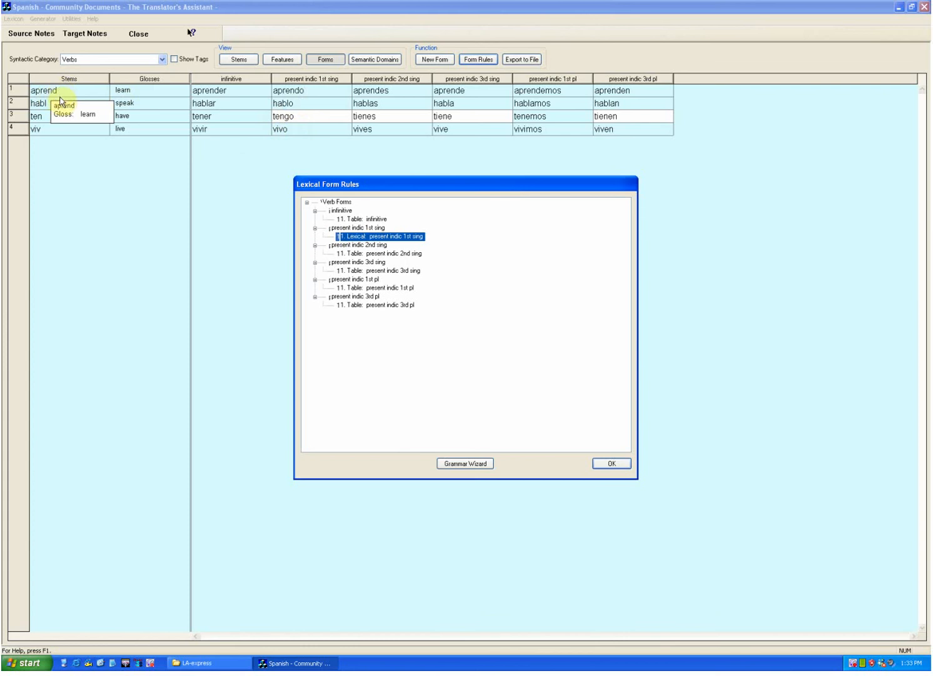
{"action": "mouse_move", "coordinate": [49, 121]}
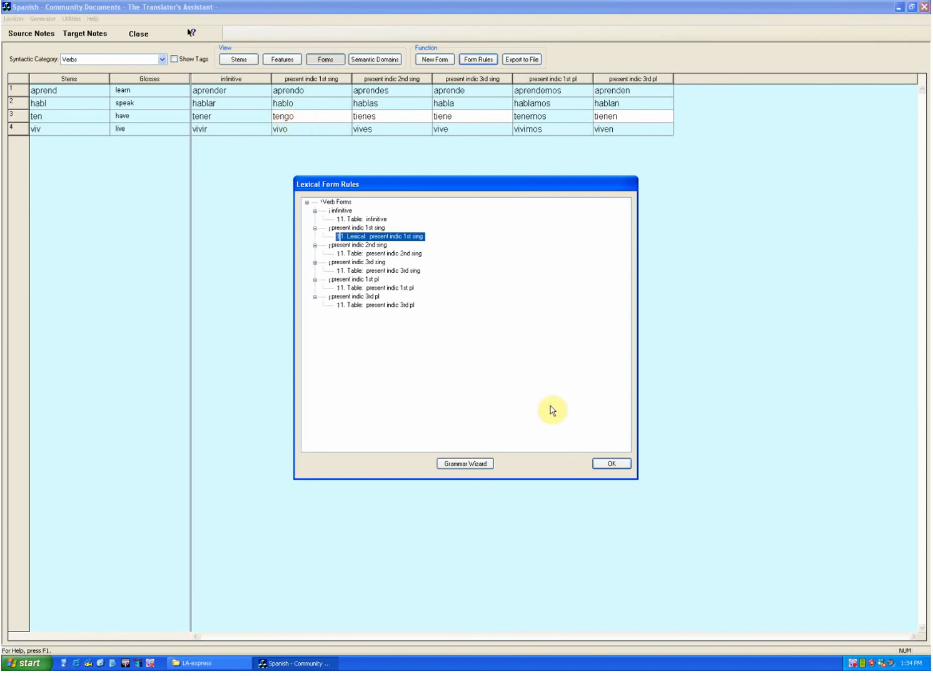
{"action": "double_click", "coordinate": [386, 257]}
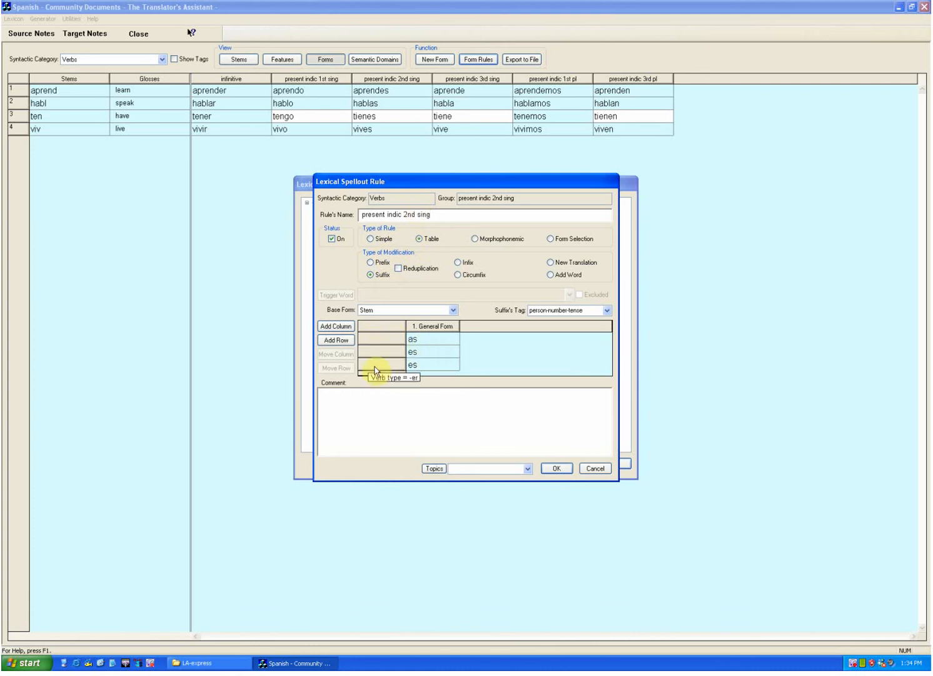
{"action": "left_click", "coordinate": [596, 469]}
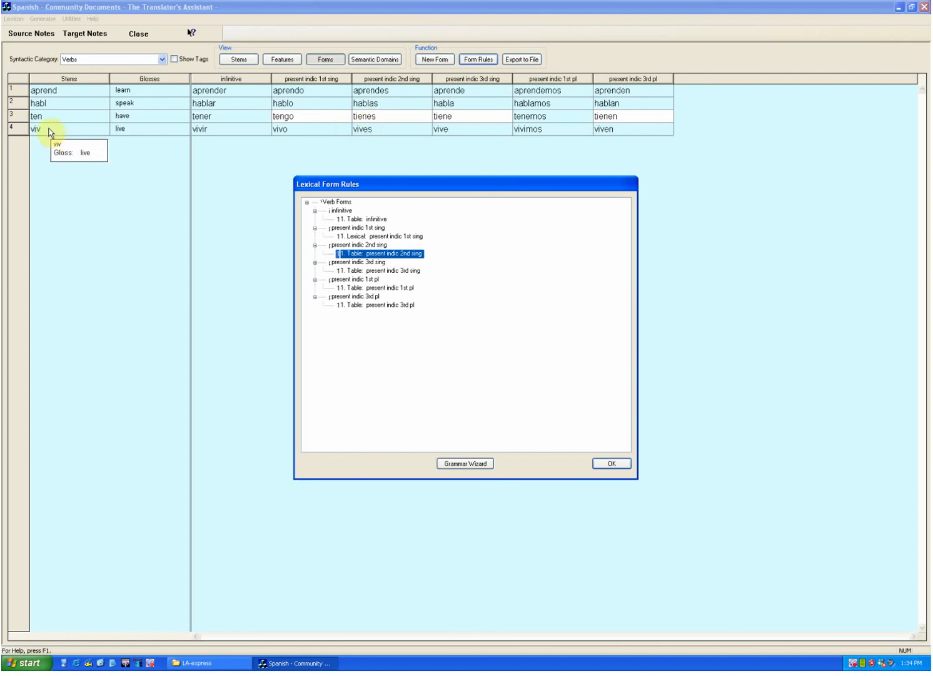
{"action": "left_click", "coordinate": [618, 465]}
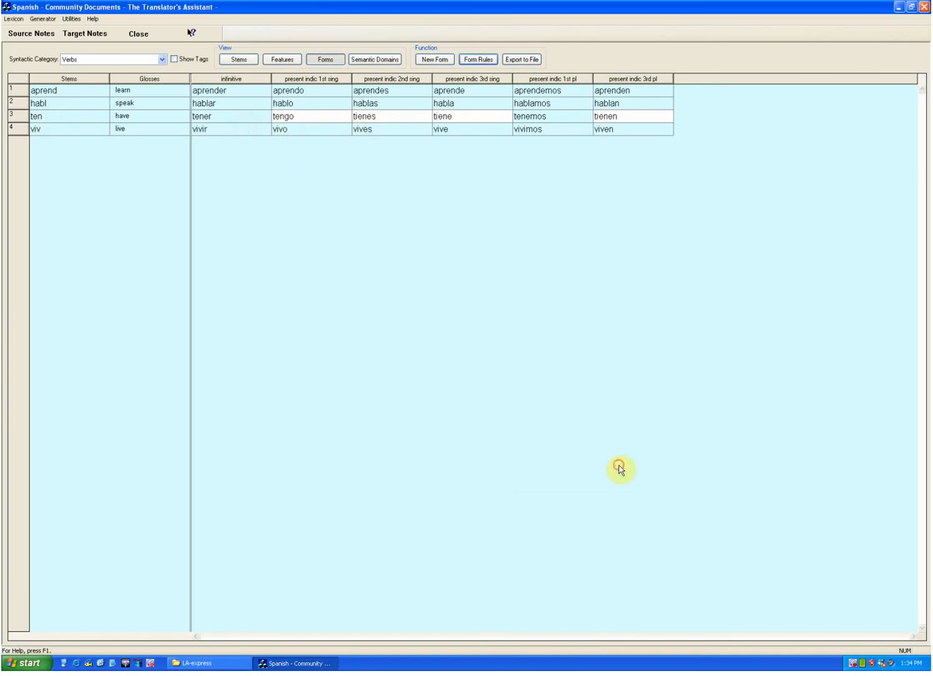
Step: Enter tienes as the irregular present indic 2nd sing form of the stem ten
{"action": "left_click", "coordinate": [377, 118]}
{"action": "type", "text": "tienes"}
{"action": "key", "text": "Return"}
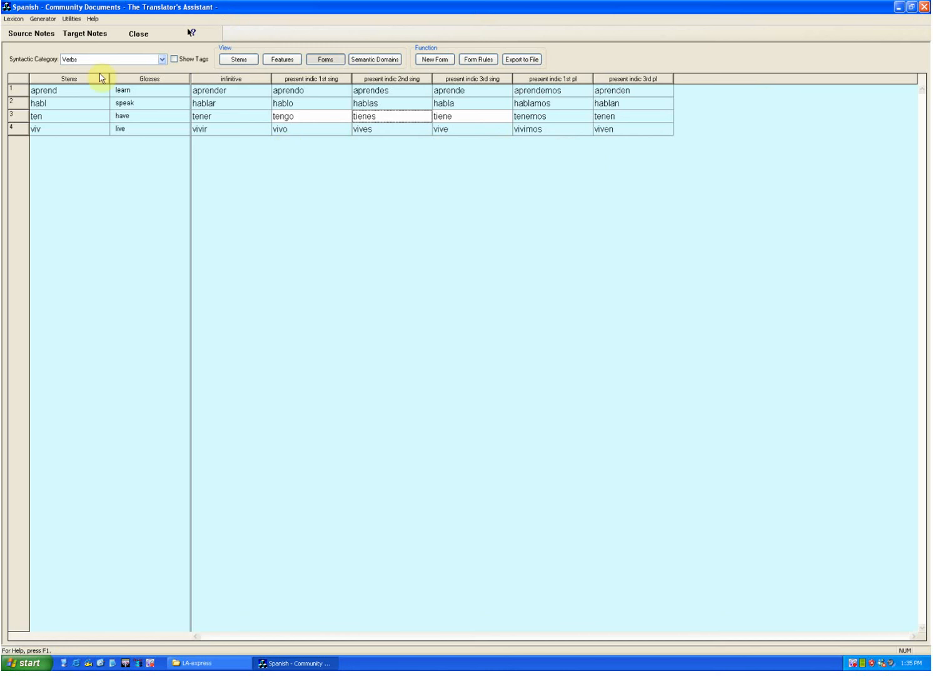
Step: Open Spanish lexicon and grammar development and load the text Infected Eye 1:2
{"action": "left_click", "coordinate": [34, 19]}
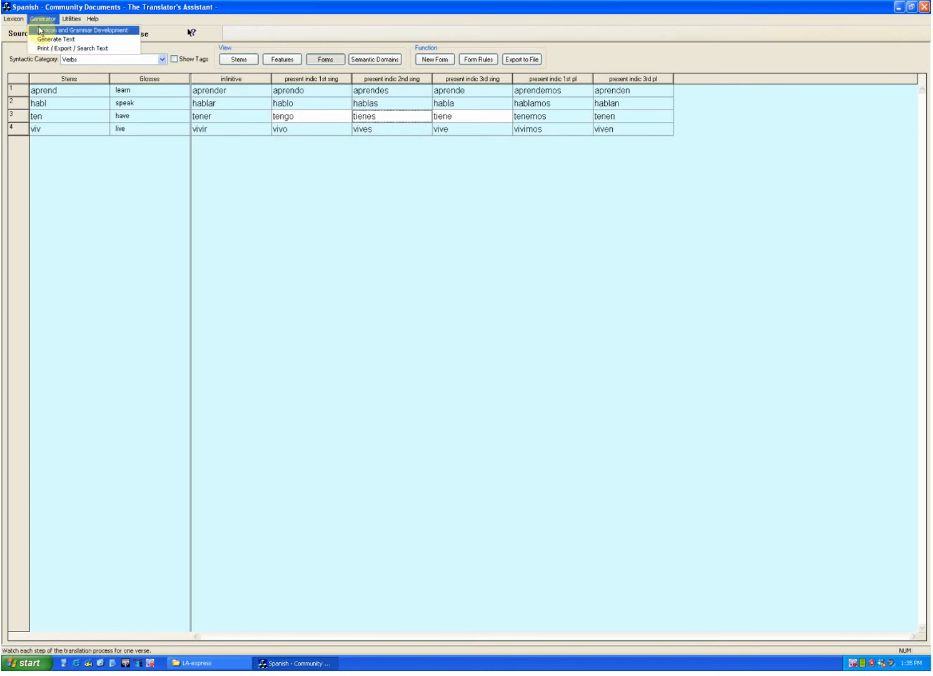
{"action": "left_click", "coordinate": [40, 30]}
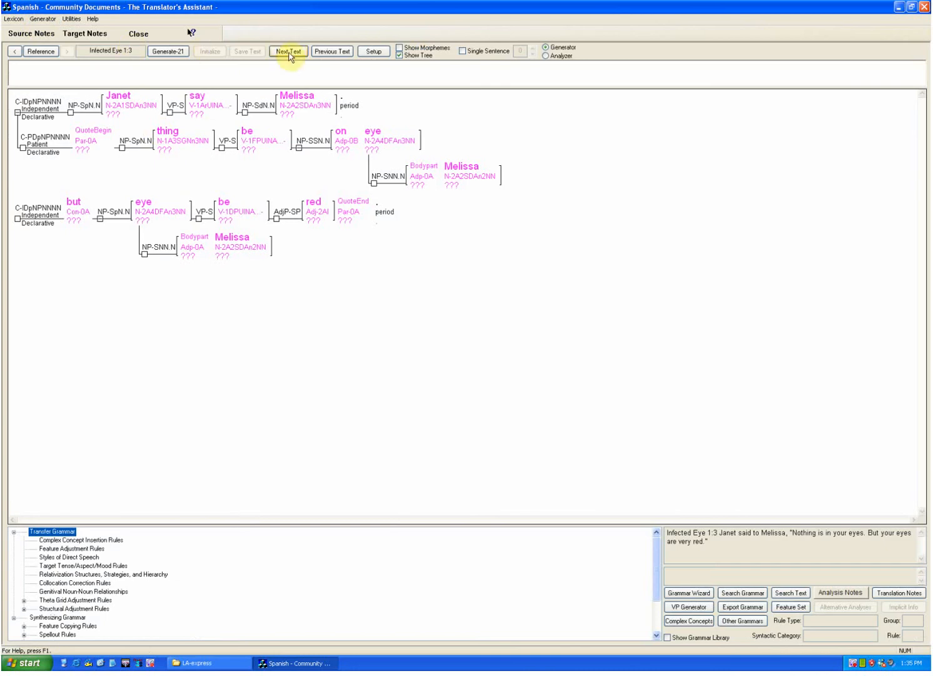
{"action": "left_click", "coordinate": [324, 54]}
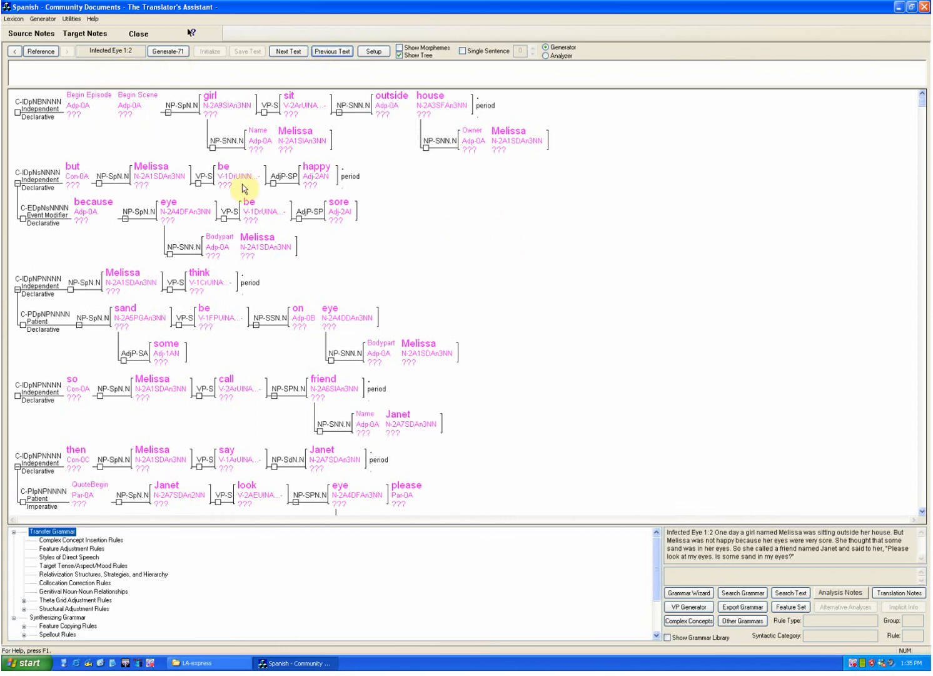
Step: Check the definition of the Begin Episode concept and turn off the tree display of the semantic representation
{"action": "left_click", "coordinate": [447, 241]}
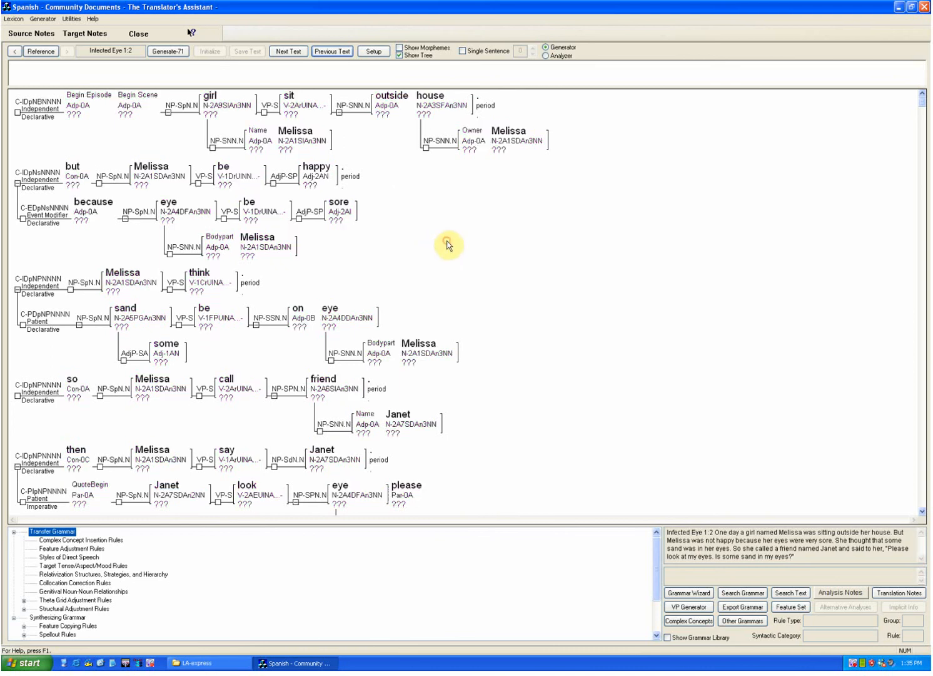
{"action": "left_click", "coordinate": [82, 94]}
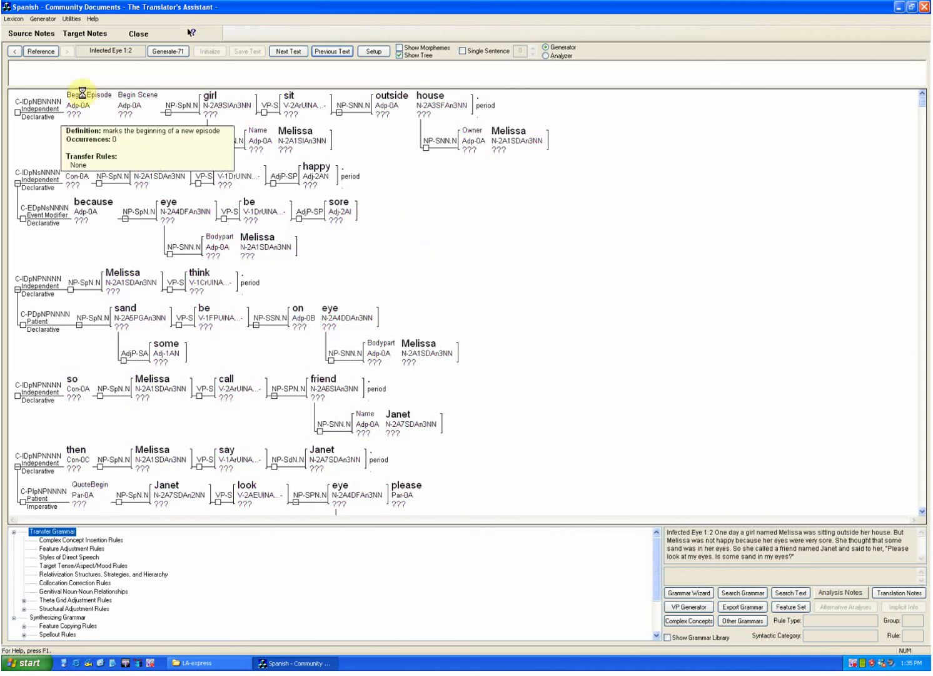
{"action": "left_click", "coordinate": [415, 286]}
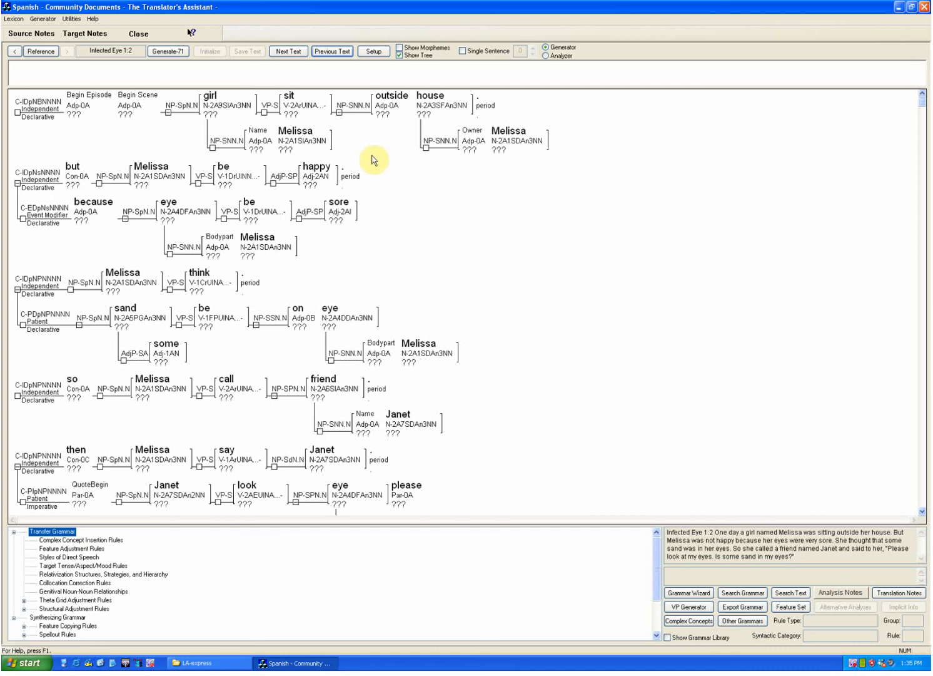
{"action": "left_click", "coordinate": [399, 55]}
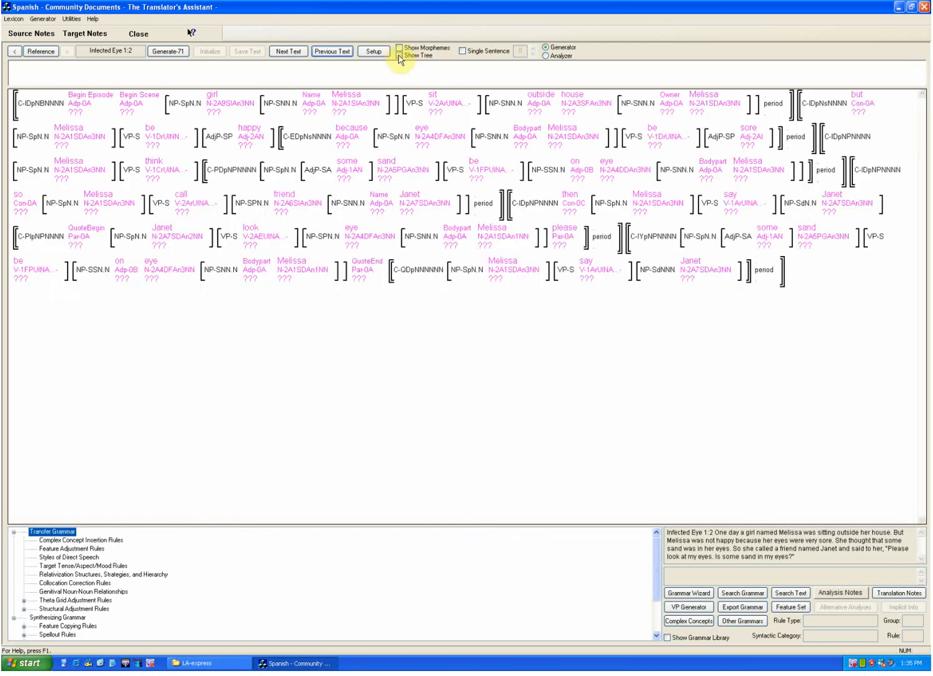
Step: Limit the display of Infected Eye 1:2 to a single sentence, sentence 1, and inspect its concepts
{"action": "left_click", "coordinate": [462, 52]}
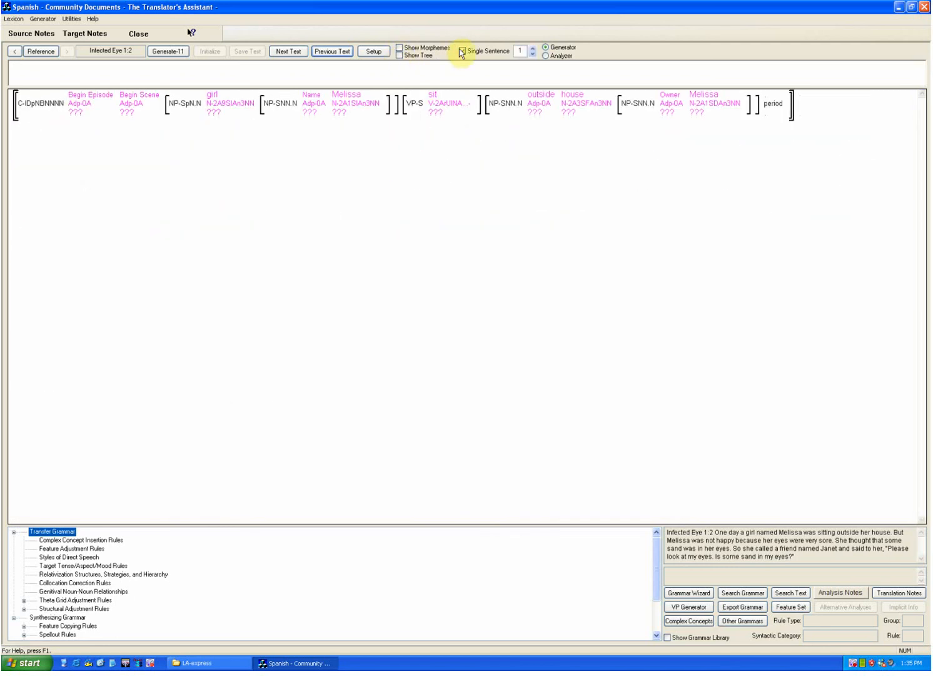
{"action": "left_click", "coordinate": [350, 127]}
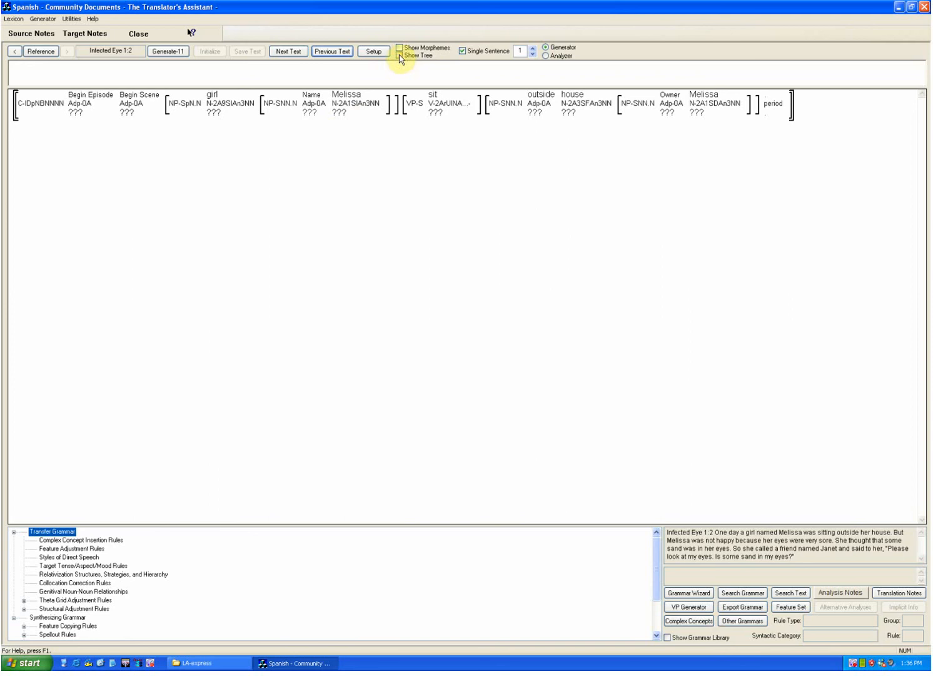
{"action": "left_click", "coordinate": [463, 51]}
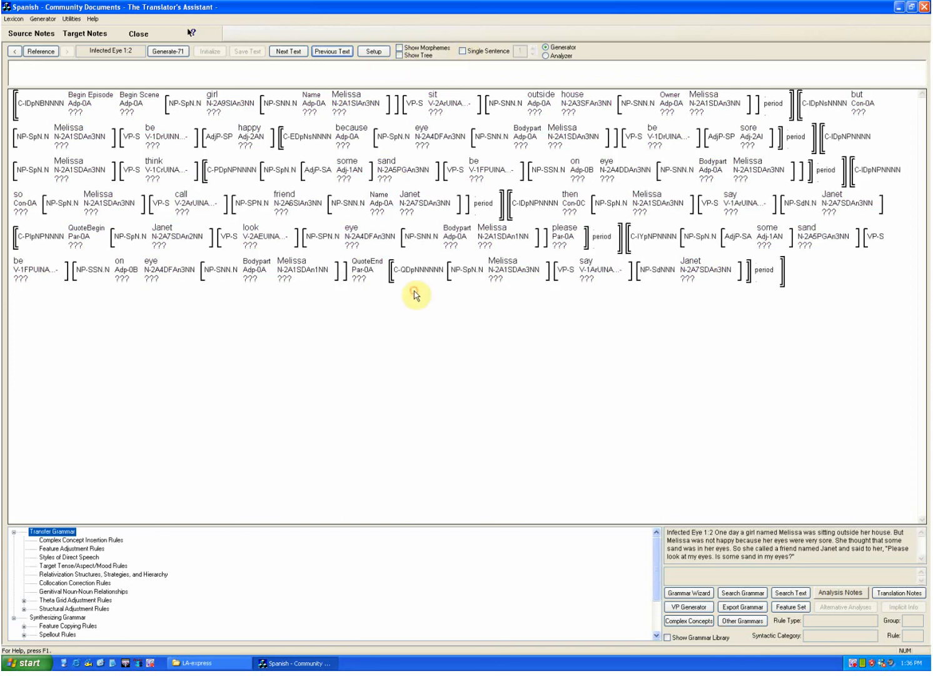
{"action": "left_click", "coordinate": [463, 52]}
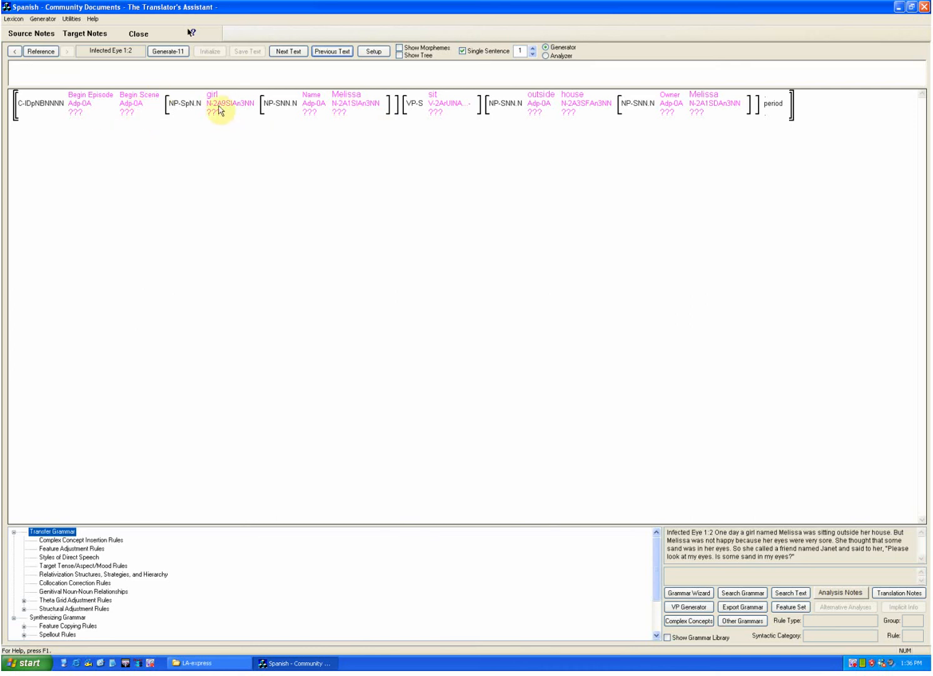
{"action": "mouse_move", "coordinate": [215, 102]}
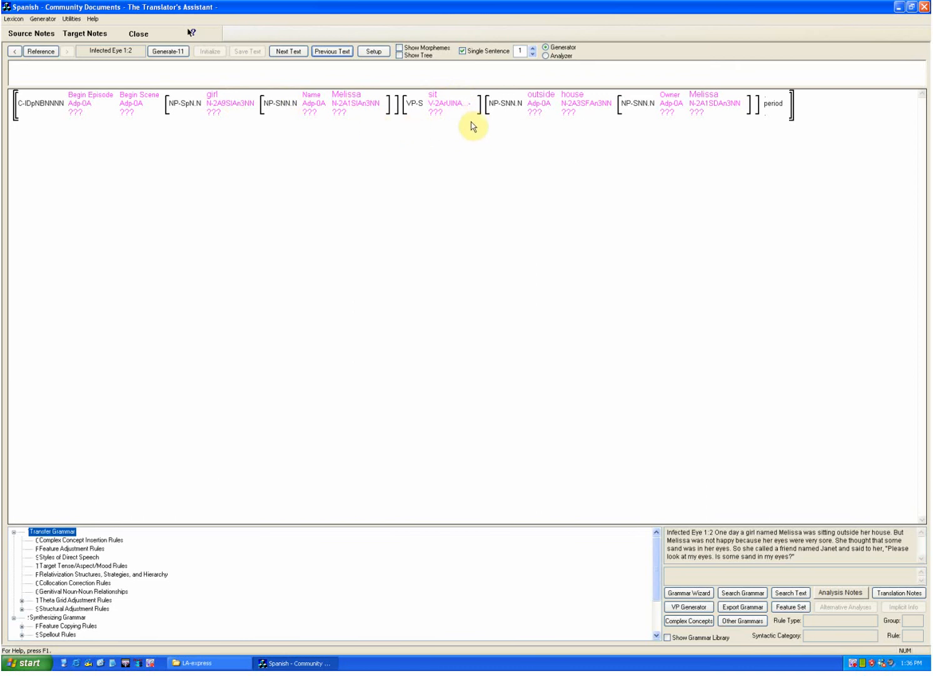
{"action": "mouse_move", "coordinate": [465, 113]}
{"action": "mouse_move", "coordinate": [441, 99]}
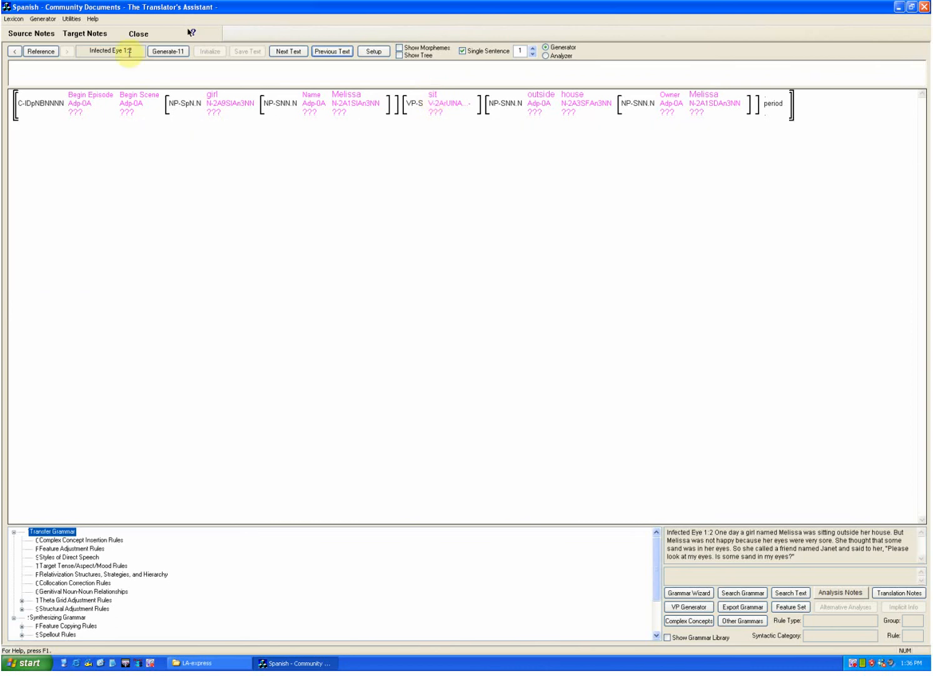
Step: Open the source-to-target lexicon mappings for Events and look through the source concept stems
{"action": "left_click", "coordinate": [14, 19]}
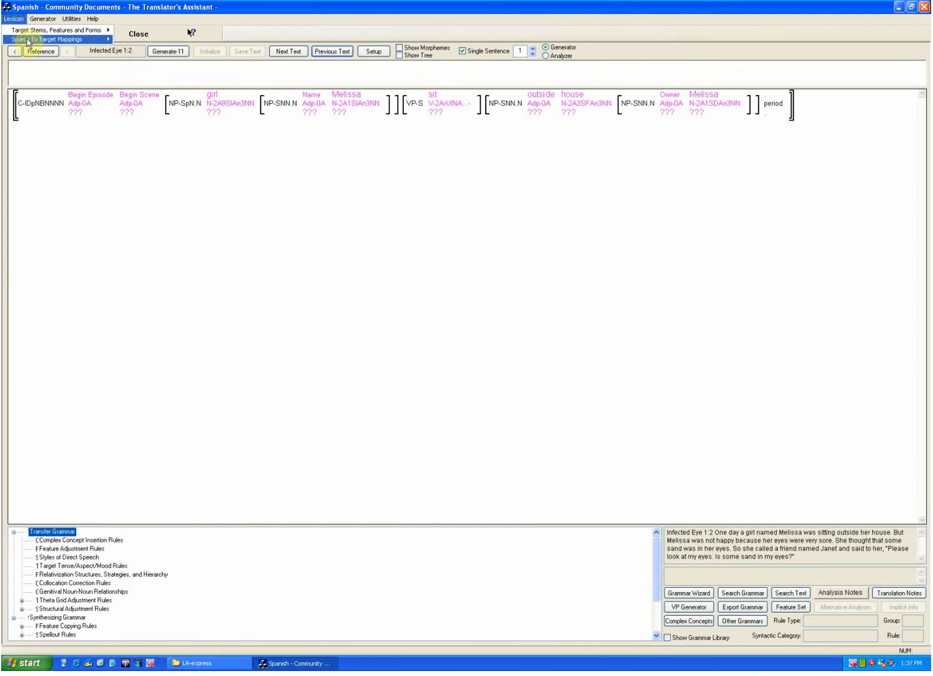
{"action": "mouse_move", "coordinate": [38, 39]}
{"action": "left_click", "coordinate": [139, 50]}
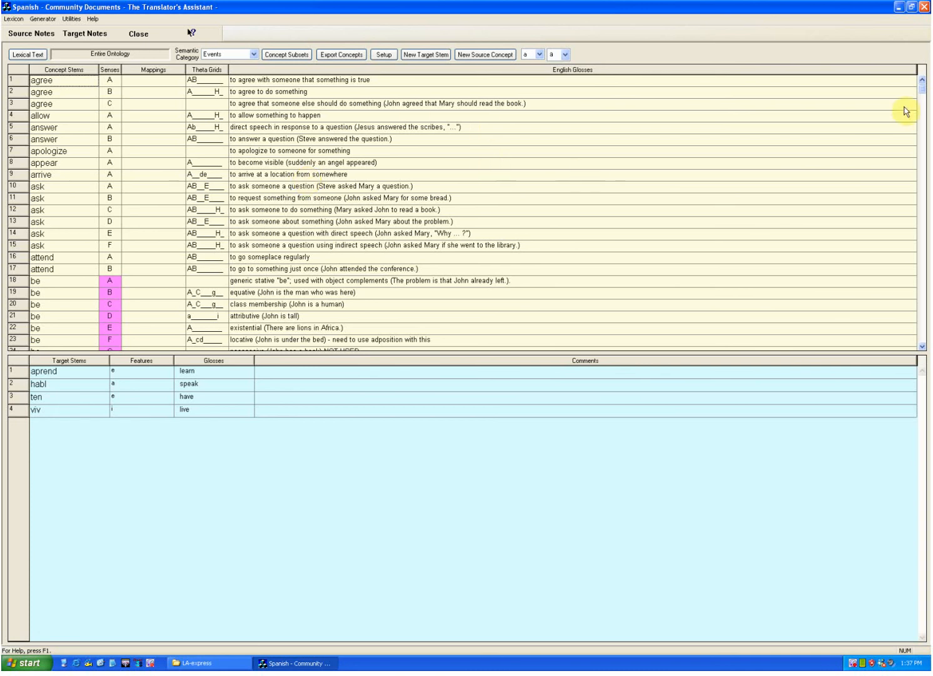
{"action": "scroll", "coordinate": [923, 119], "scroll_direction": "down", "scroll_amount": 12}
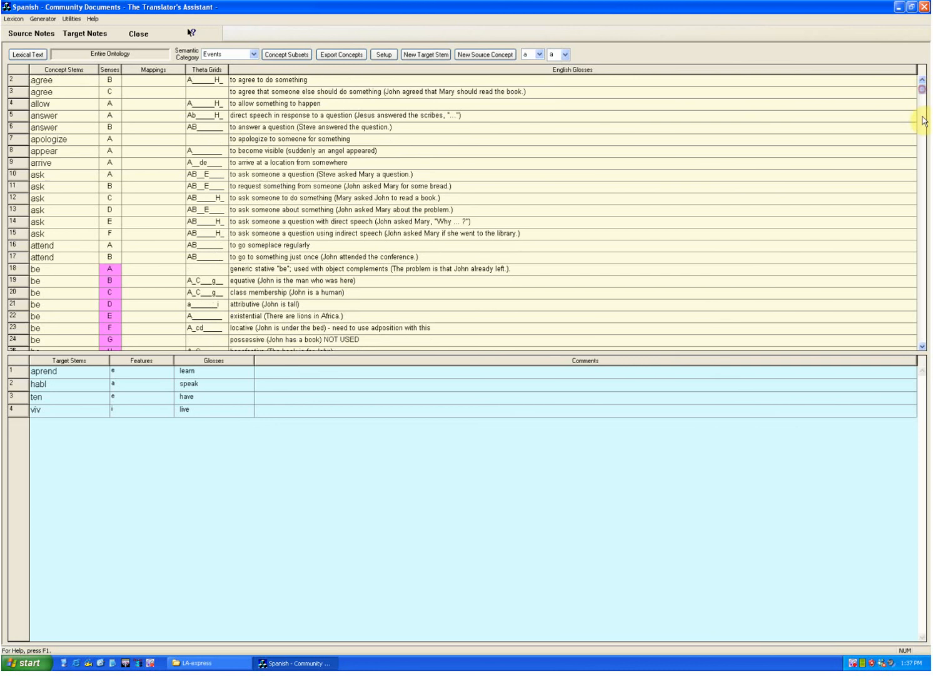
{"action": "left_click_drag", "start_coordinate": [923, 156], "coordinate": [922, 86]}
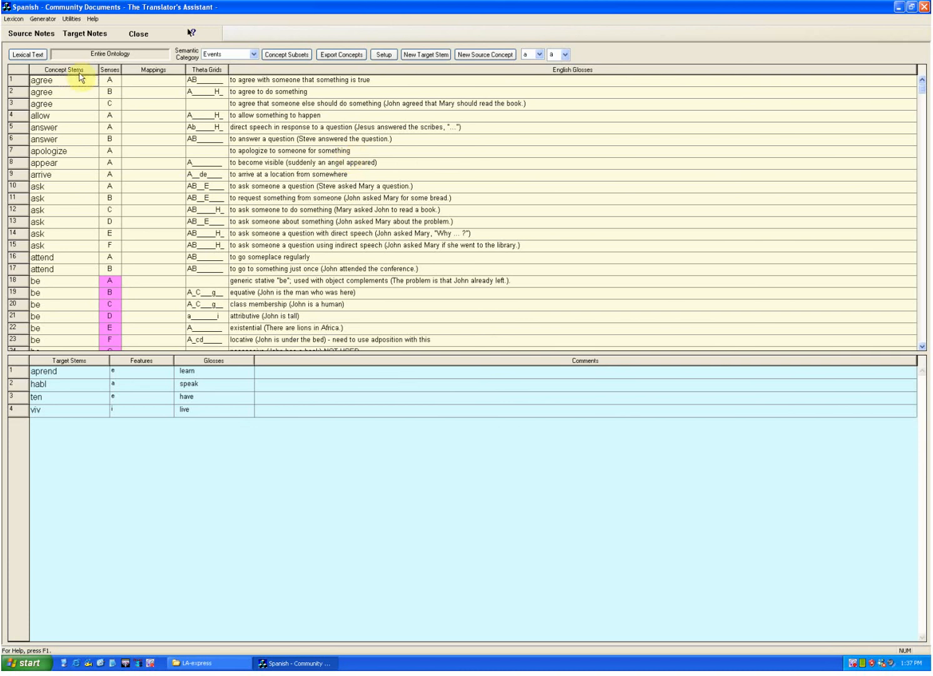
{"action": "mouse_move", "coordinate": [76, 119]}
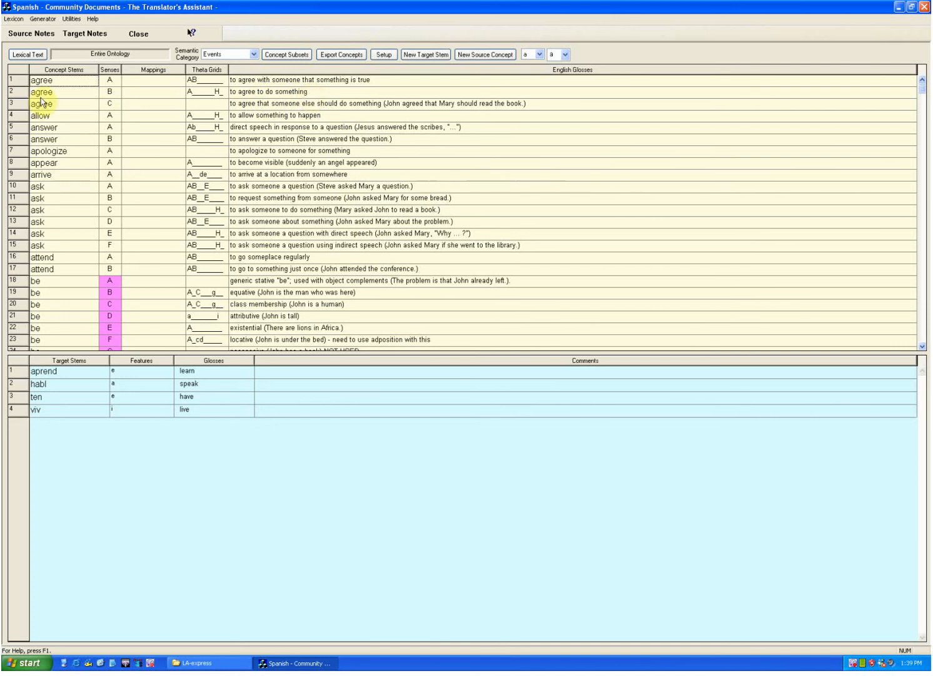
Step: Examine the senses and English glosses of the concept be in the Events list, and return to the start of the list
{"action": "mouse_move", "coordinate": [63, 116]}
{"action": "left_click", "coordinate": [922, 348]}
{"action": "left_click", "coordinate": [923, 348]}
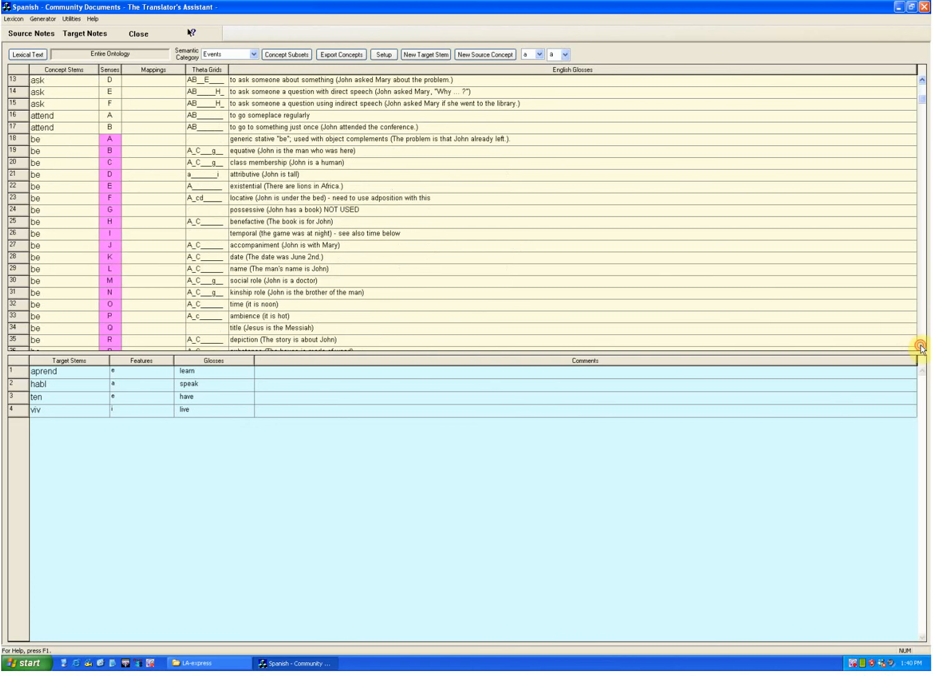
{"action": "left_click", "coordinate": [922, 347]}
{"action": "left_click", "coordinate": [922, 348]}
{"action": "left_click", "coordinate": [922, 347]}
{"action": "left_click", "coordinate": [922, 347]}
{"action": "left_click", "coordinate": [922, 348]}
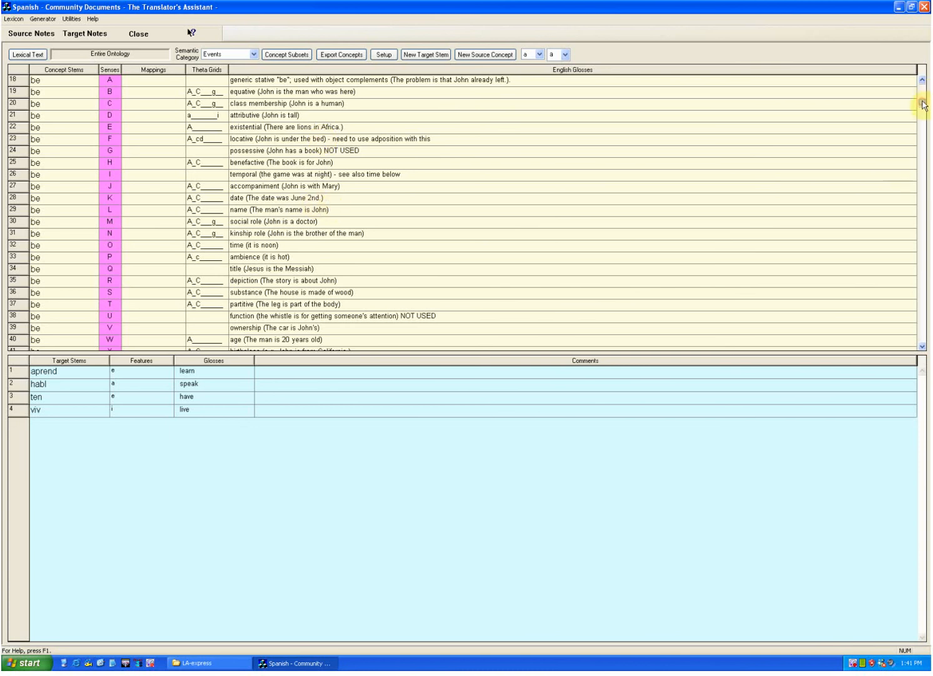
{"action": "left_click_drag", "start_coordinate": [923, 105], "coordinate": [923, 85]}
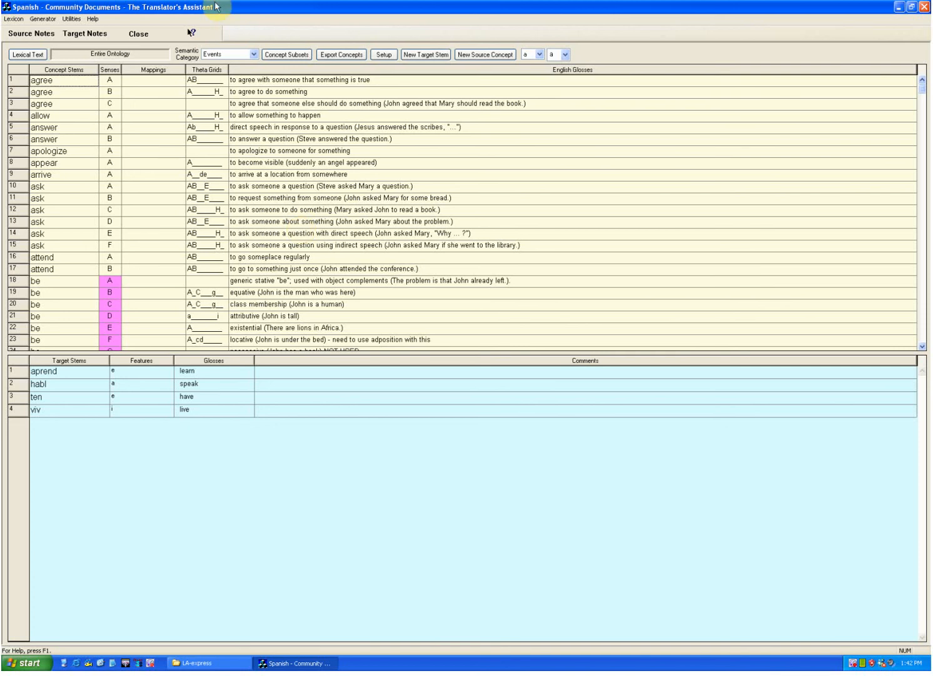
Step: Return to Lexicon and Grammar Development and check the definitions of the girl and Name concepts in sentence 1
{"action": "left_click", "coordinate": [39, 18]}
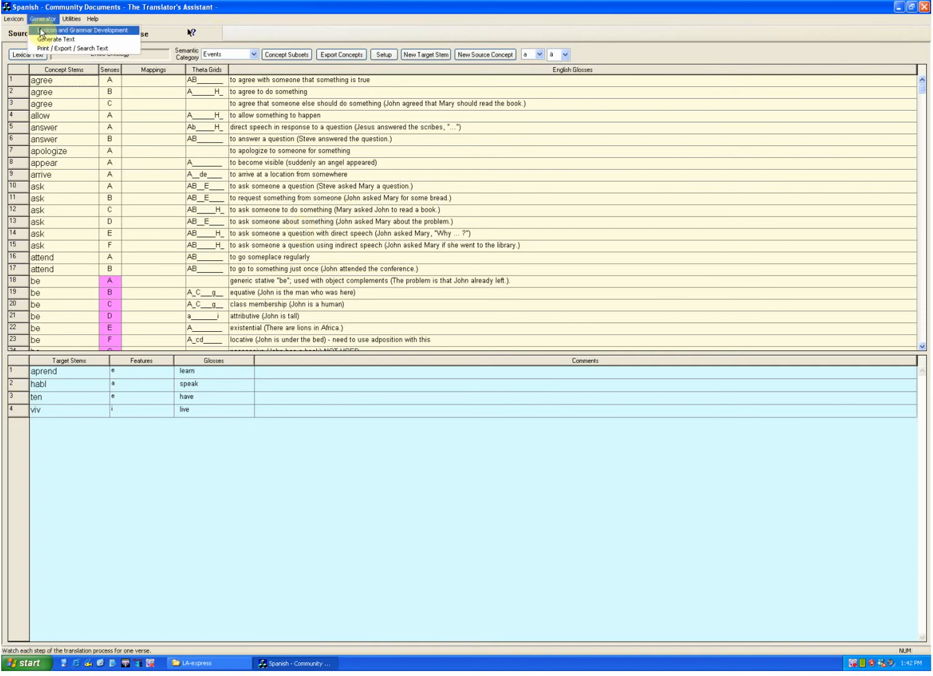
{"action": "left_click", "coordinate": [41, 31]}
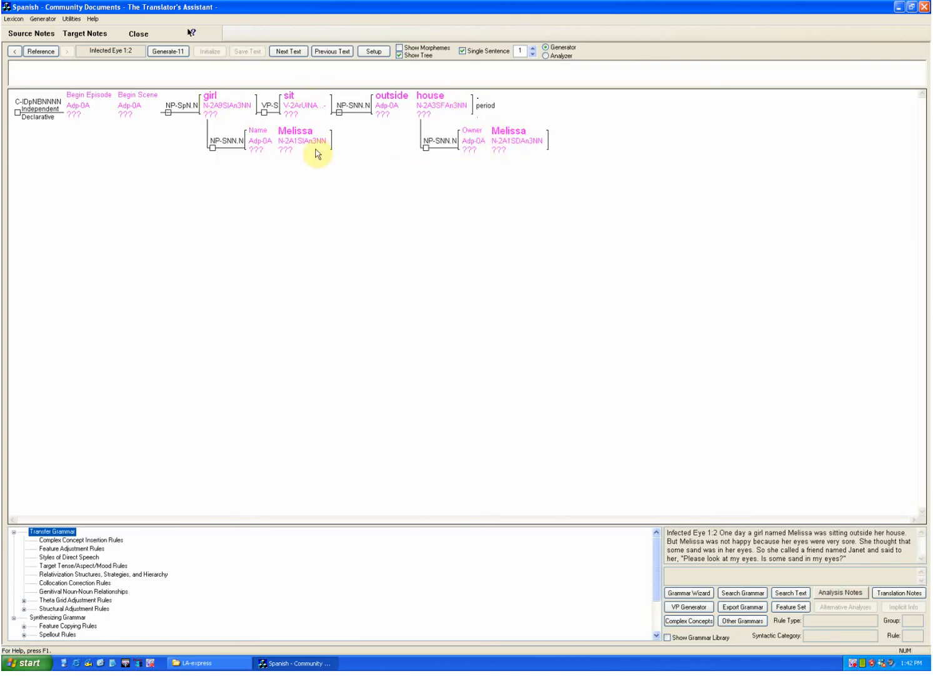
{"action": "mouse_move", "coordinate": [280, 136]}
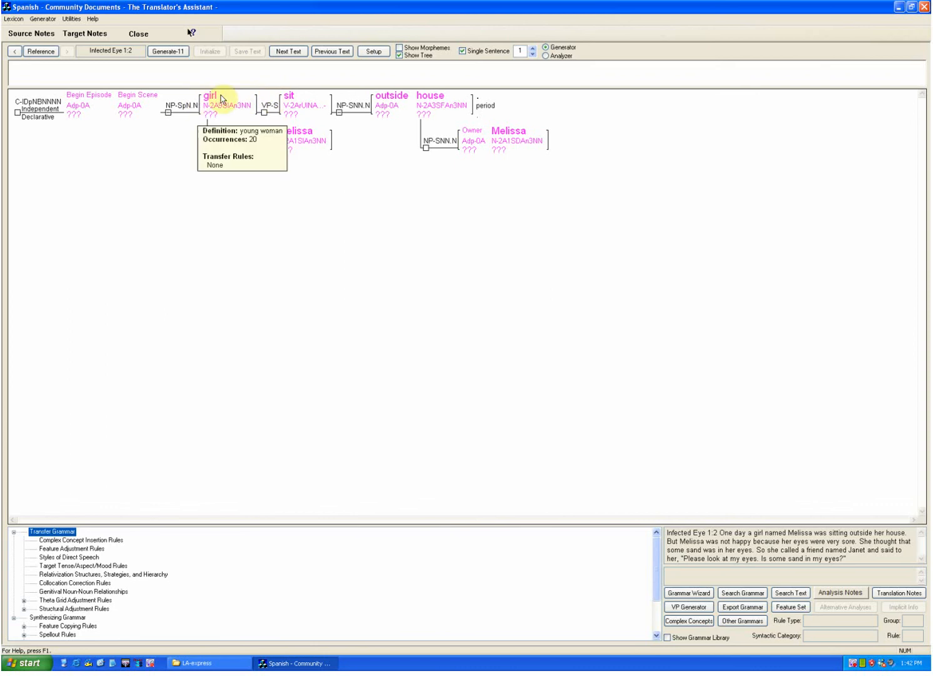
{"action": "mouse_move", "coordinate": [288, 99]}
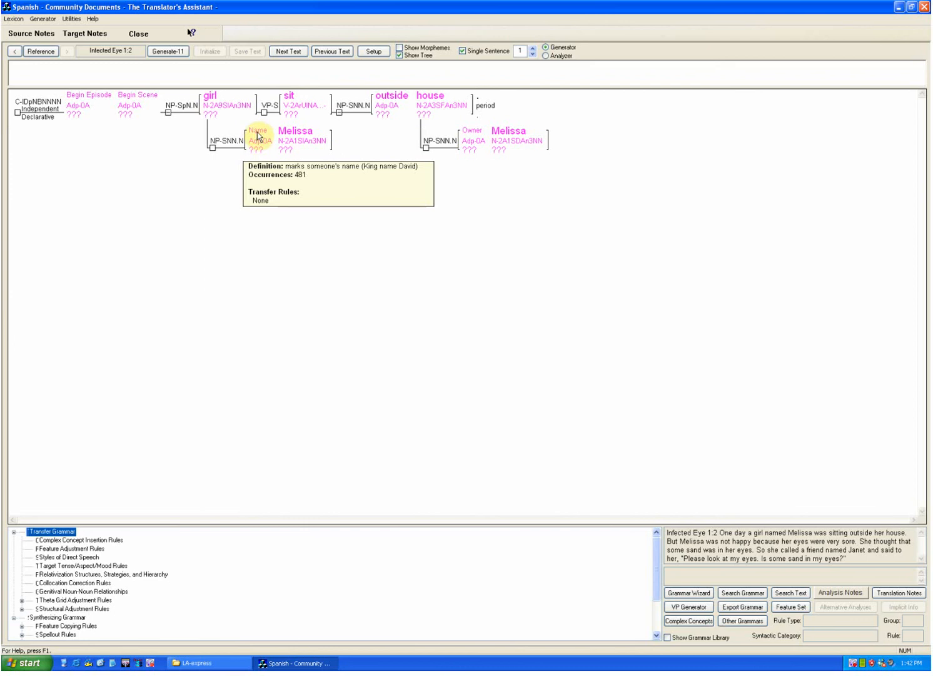
{"action": "mouse_move", "coordinate": [206, 98]}
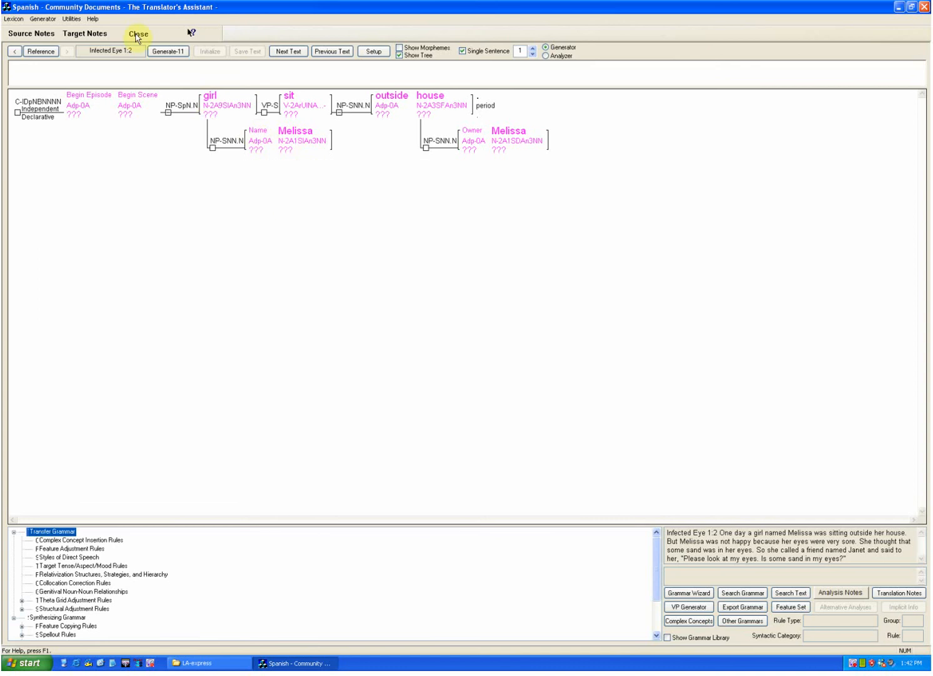
Step: Open the source-to-target mappings from Relations to Adpositions and look through the relation concepts, including the senses of for, from and in
{"action": "left_click", "coordinate": [50, 20]}
{"action": "mouse_move", "coordinate": [13, 19]}
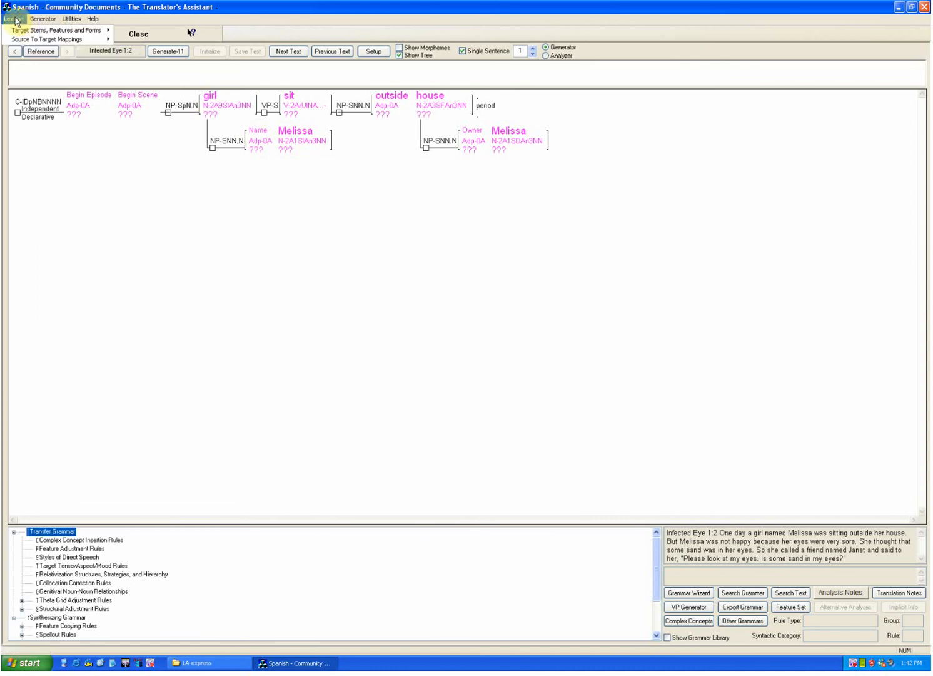
{"action": "mouse_move", "coordinate": [75, 40]}
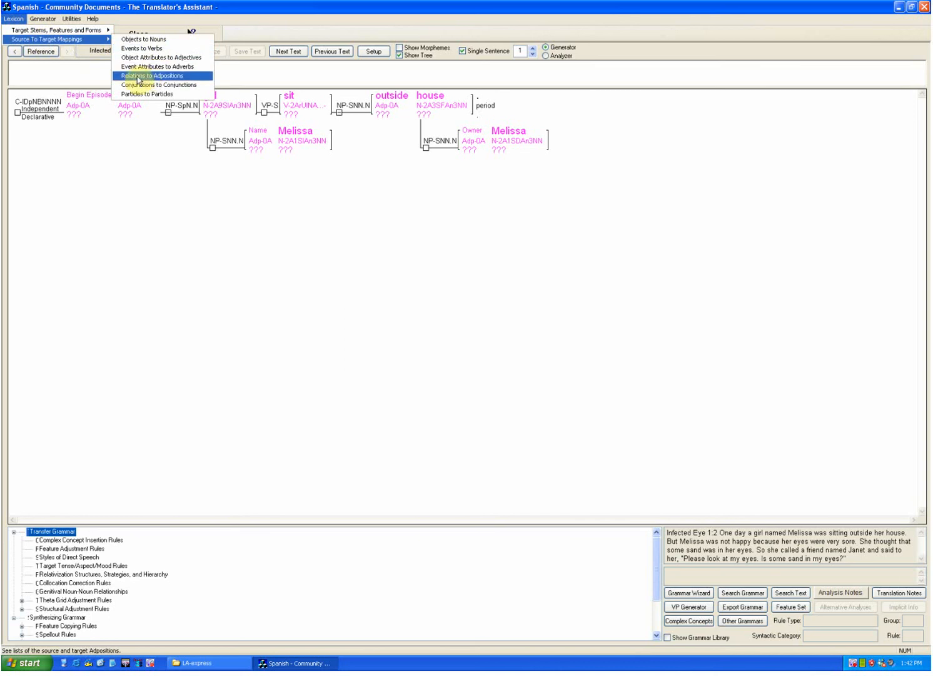
{"action": "left_click", "coordinate": [142, 76]}
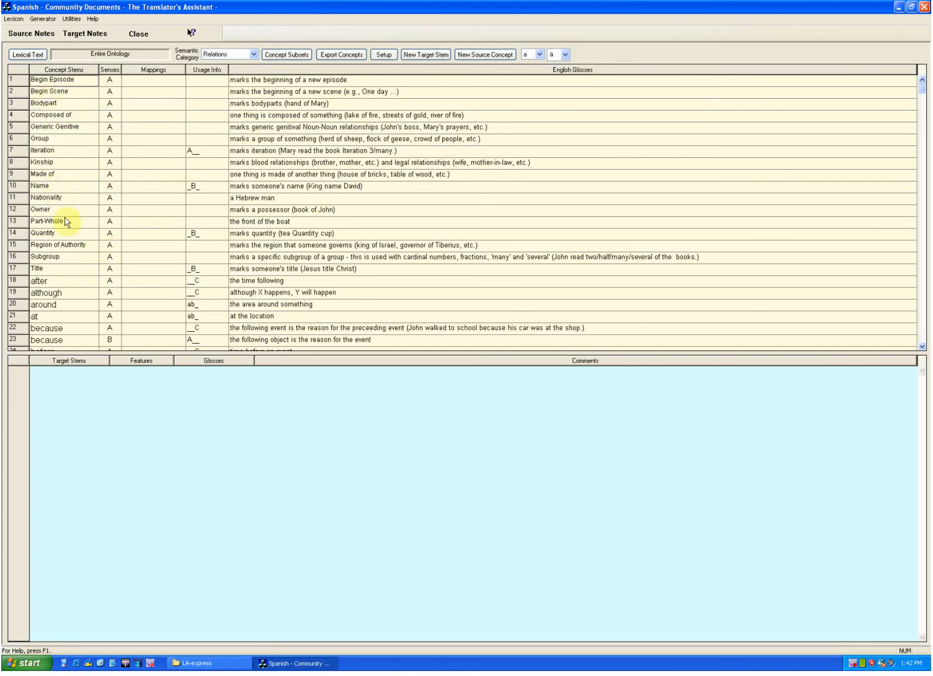
{"action": "left_click", "coordinate": [922, 333]}
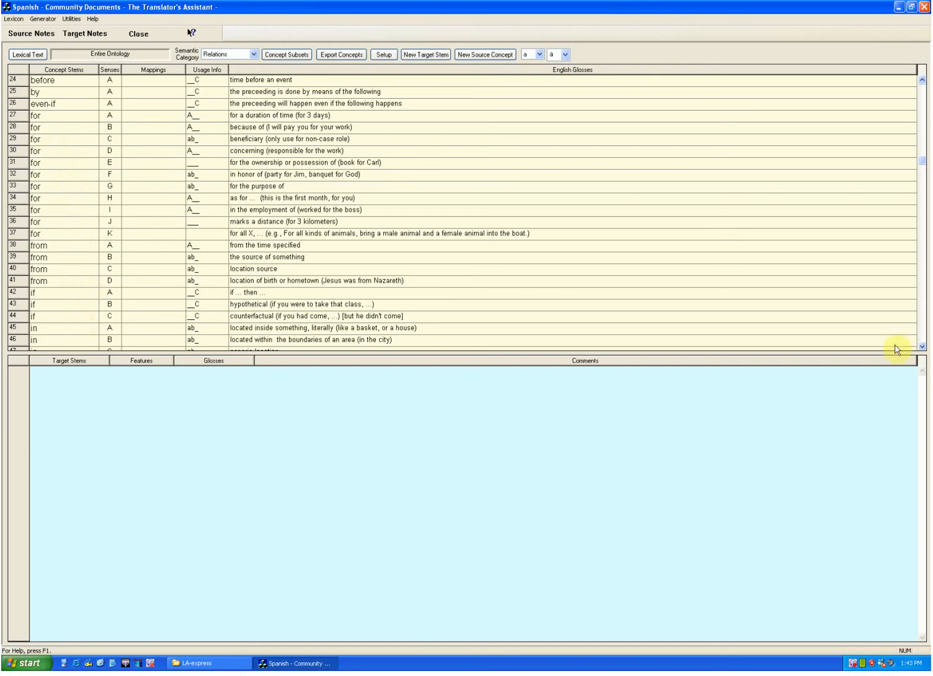
{"action": "left_click", "coordinate": [923, 346]}
{"action": "left_click", "coordinate": [922, 348]}
{"action": "left_click", "coordinate": [922, 347]}
{"action": "left_click", "coordinate": [922, 348]}
{"action": "left_click", "coordinate": [922, 348]}
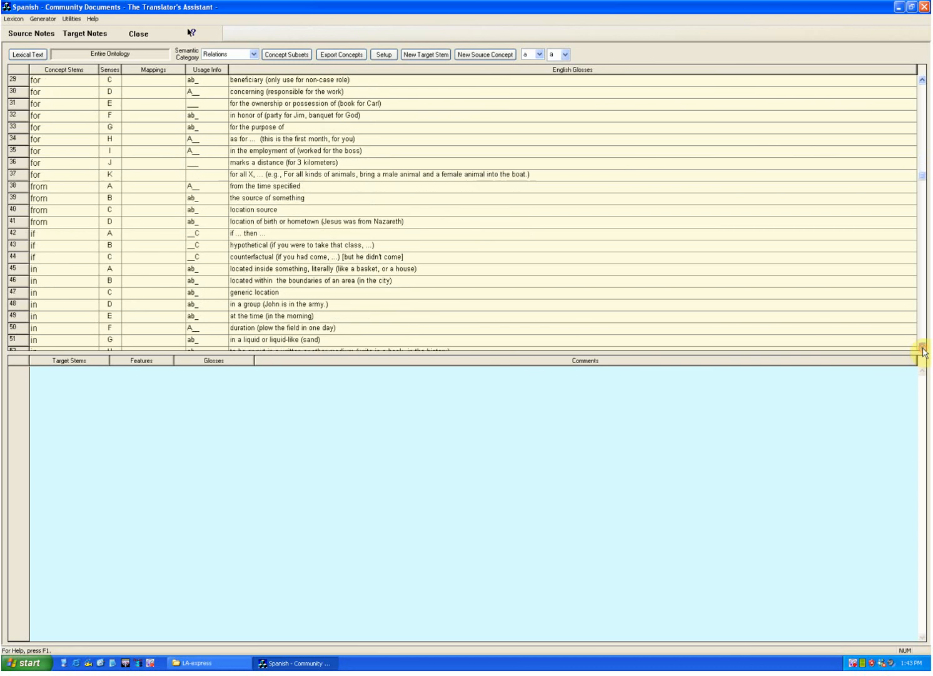
{"action": "left_click", "coordinate": [923, 348]}
{"action": "left_click", "coordinate": [922, 348]}
{"action": "left_click", "coordinate": [922, 348]}
{"action": "left_click", "coordinate": [923, 347]}
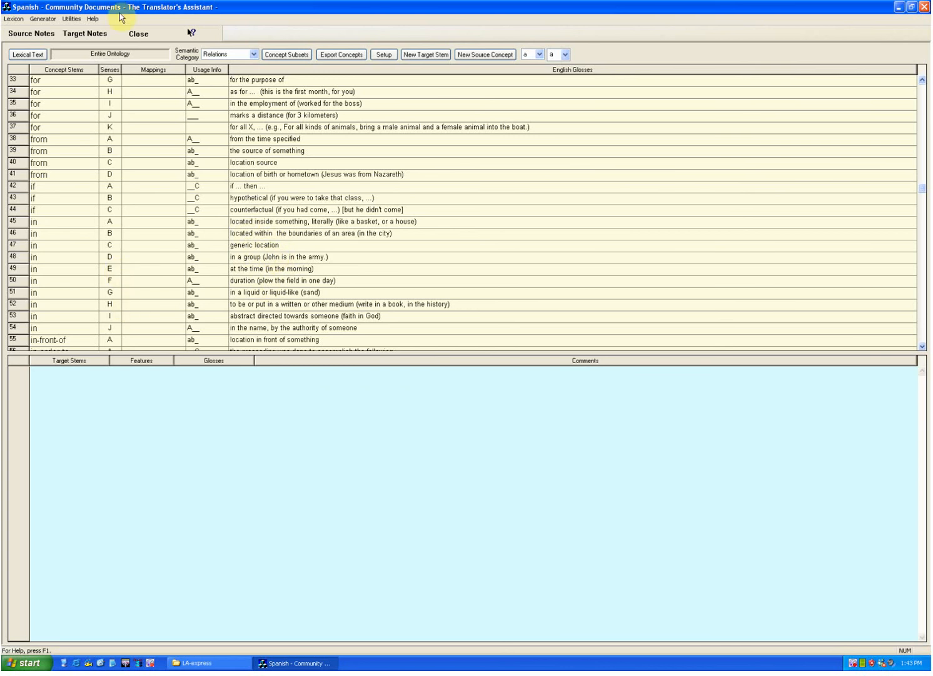
Step: Return to Lexicon and Grammar Development and inspect the features of the Owner relation and the other concepts in sentence 1
{"action": "left_click", "coordinate": [43, 19]}
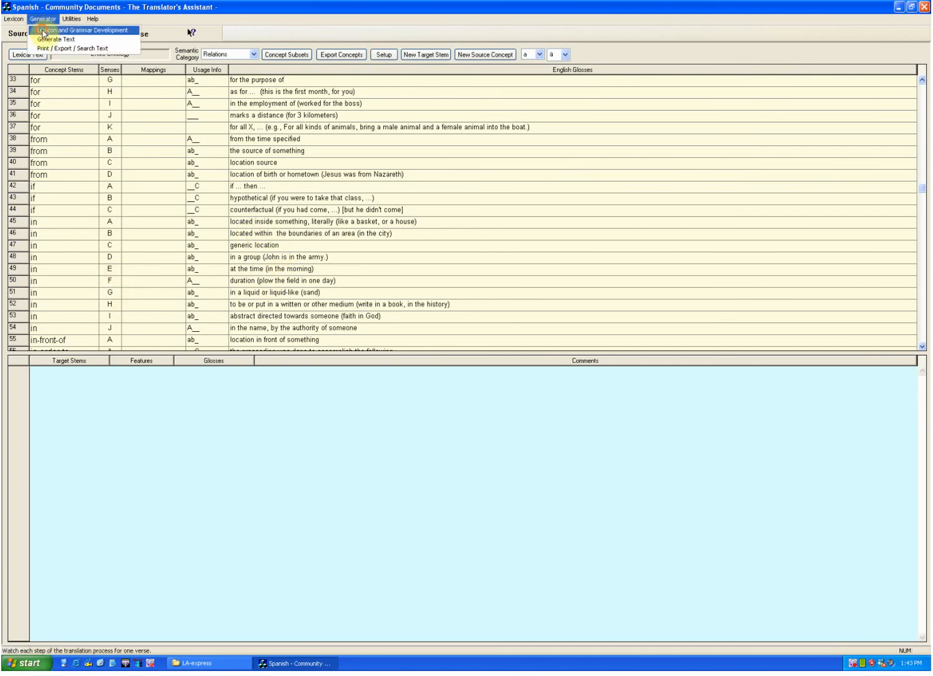
{"action": "left_click", "coordinate": [43, 32]}
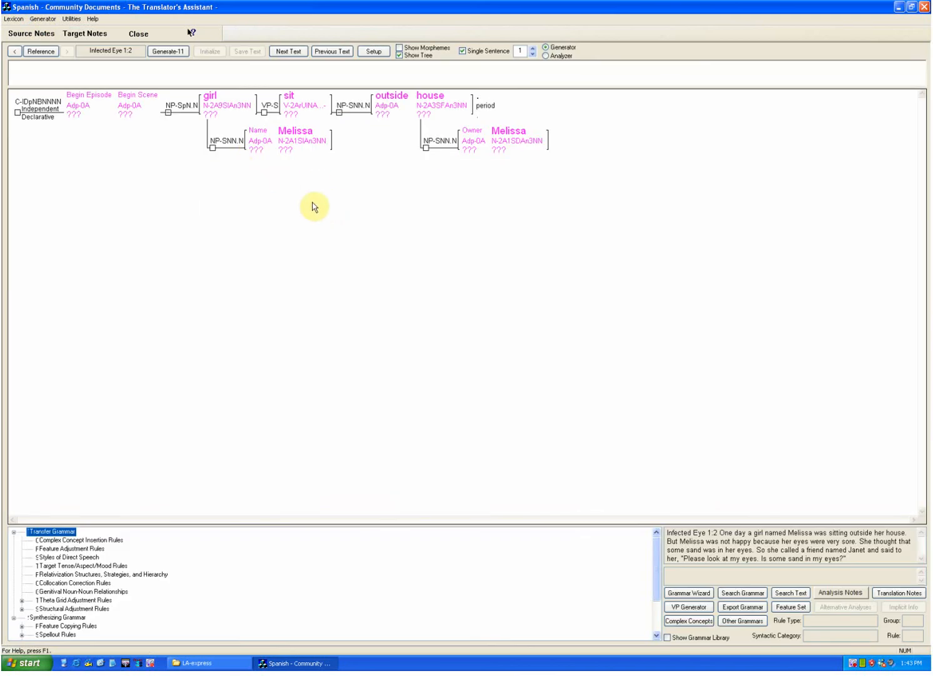
{"action": "mouse_move", "coordinate": [427, 108]}
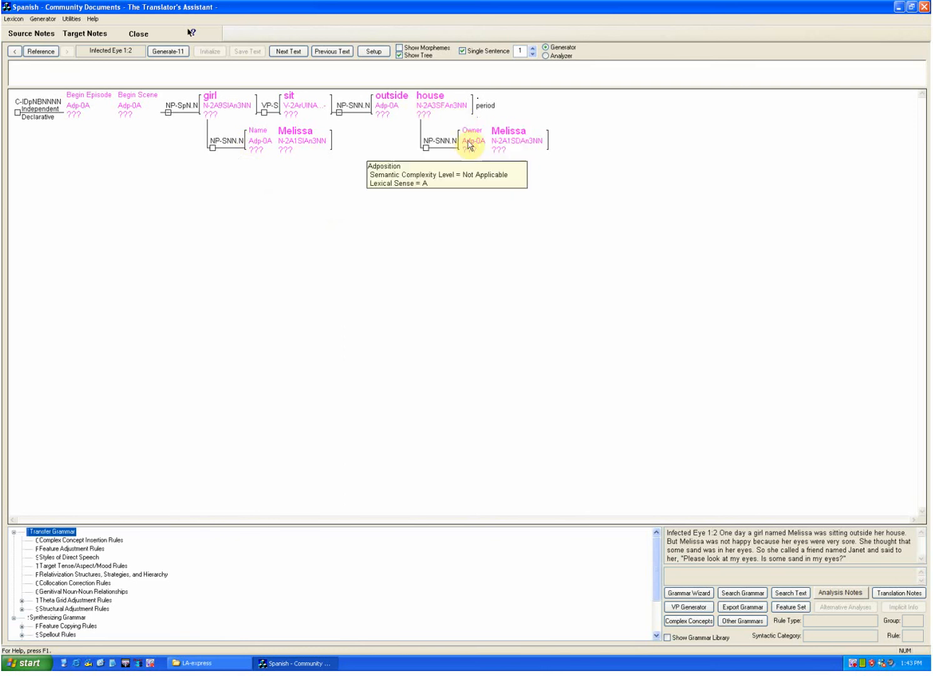
{"action": "mouse_move", "coordinate": [208, 94]}
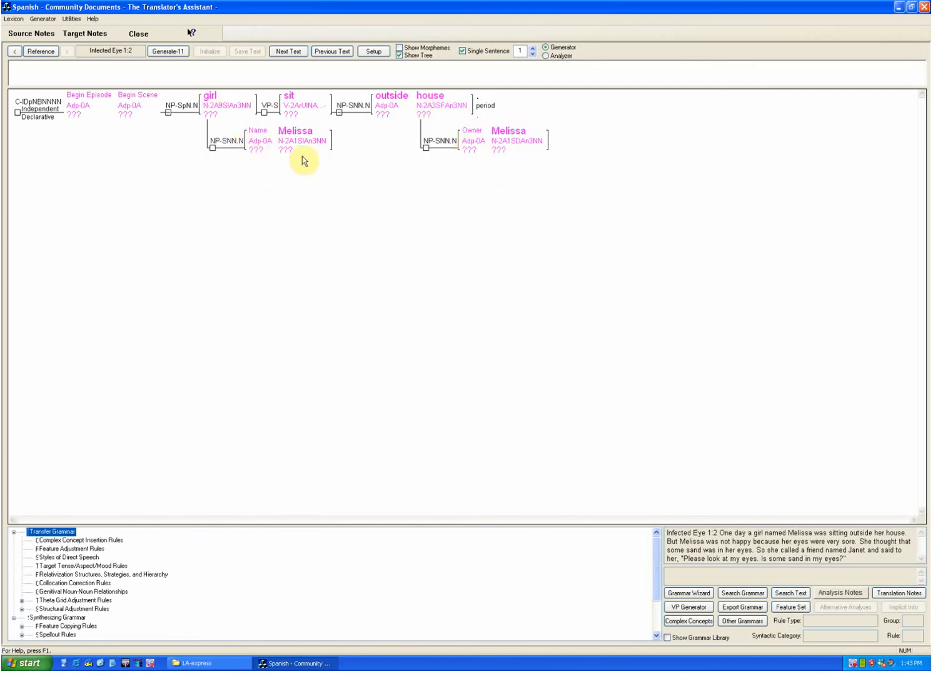
{"action": "mouse_move", "coordinate": [257, 137]}
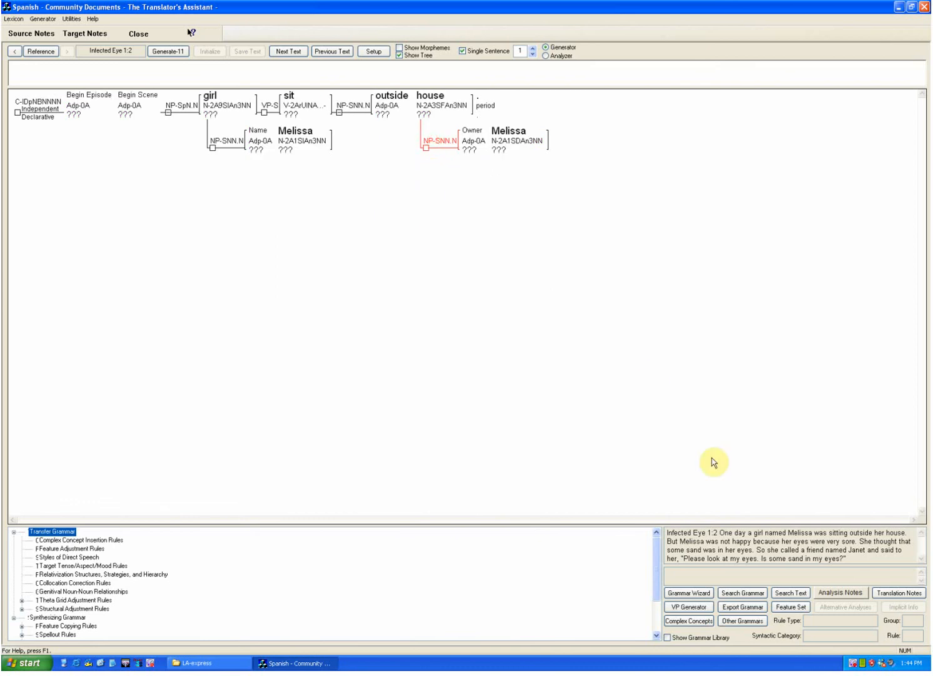
Step: Review the Semantic Role values defined for Noun Phrases in the feature set, and close the feature set editor
{"action": "left_click", "coordinate": [791, 610]}
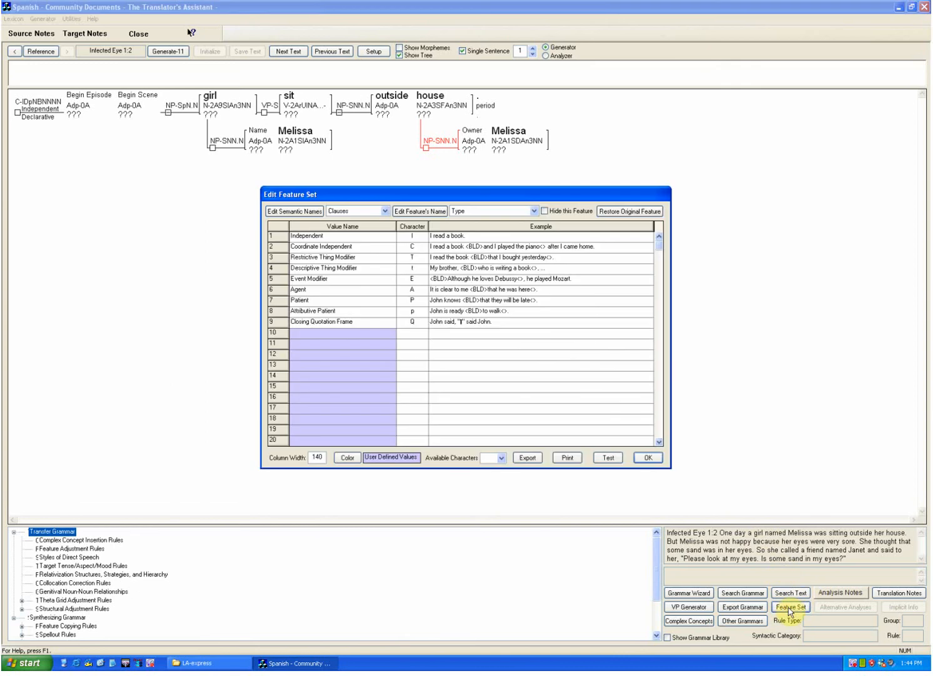
{"action": "left_click", "coordinate": [384, 211]}
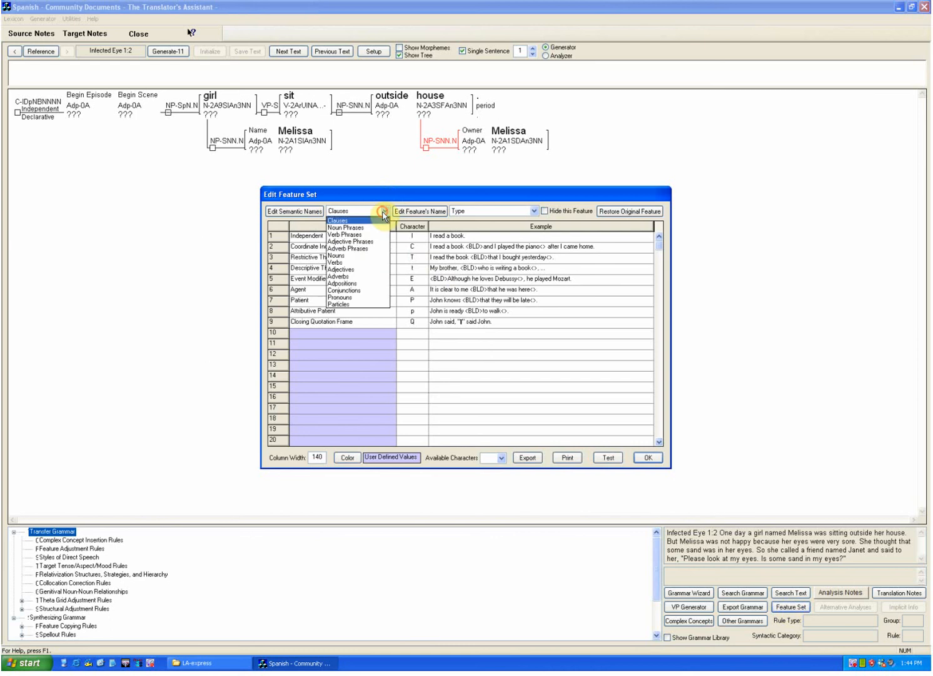
{"action": "left_click", "coordinate": [348, 227]}
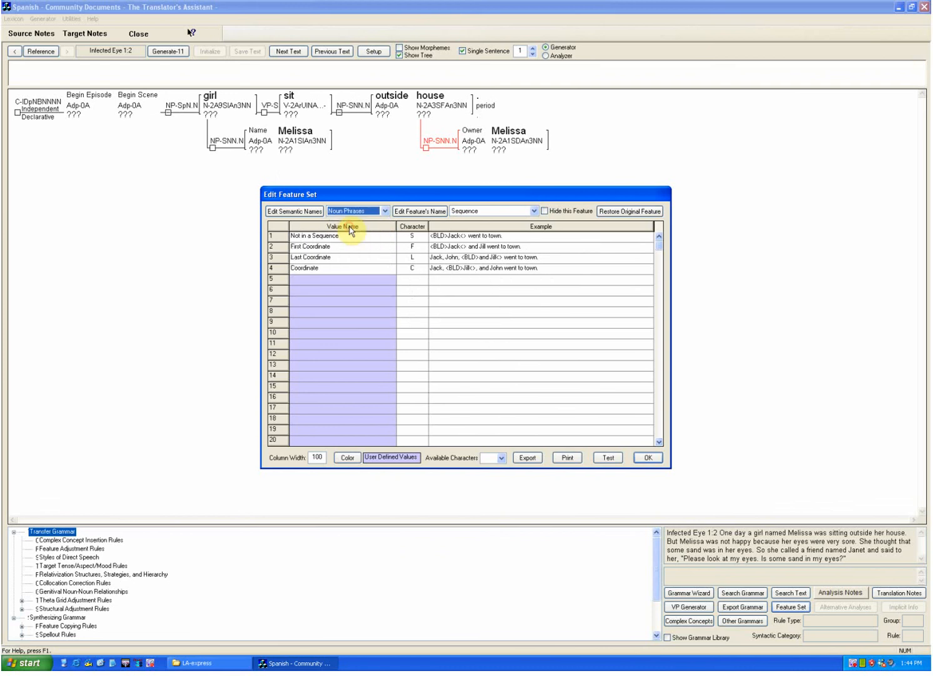
{"action": "left_click", "coordinate": [492, 213]}
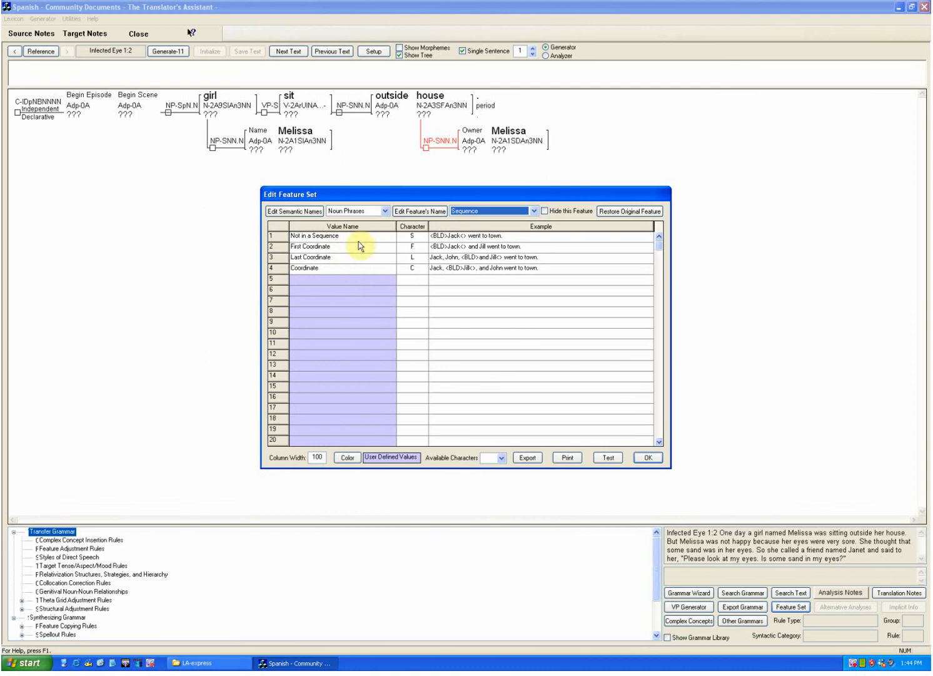
{"action": "left_click", "coordinate": [481, 212]}
{"action": "left_click", "coordinate": [480, 228]}
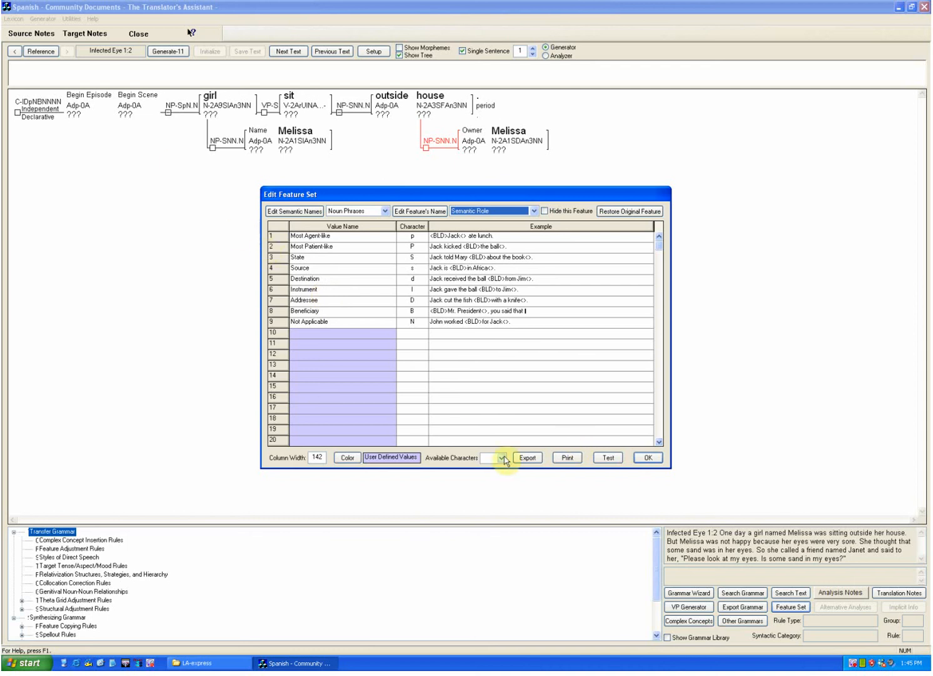
{"action": "left_click", "coordinate": [648, 457]}
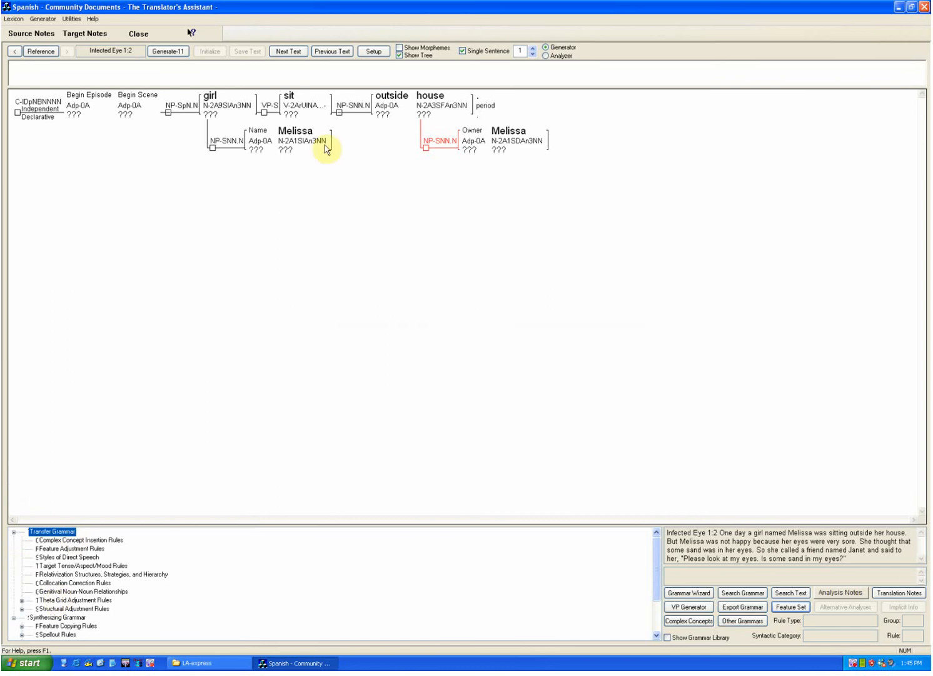
Step: Set the Lexicon and Grammar Development screen arrangement to Wide Screen Arrangement
{"action": "left_click", "coordinate": [375, 52]}
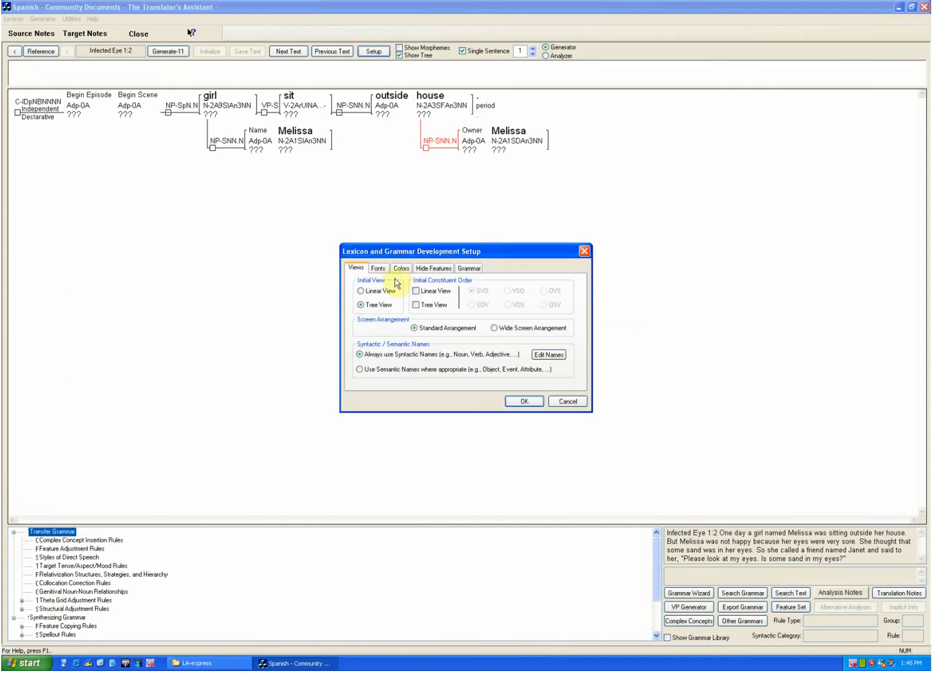
{"action": "left_click", "coordinate": [496, 328]}
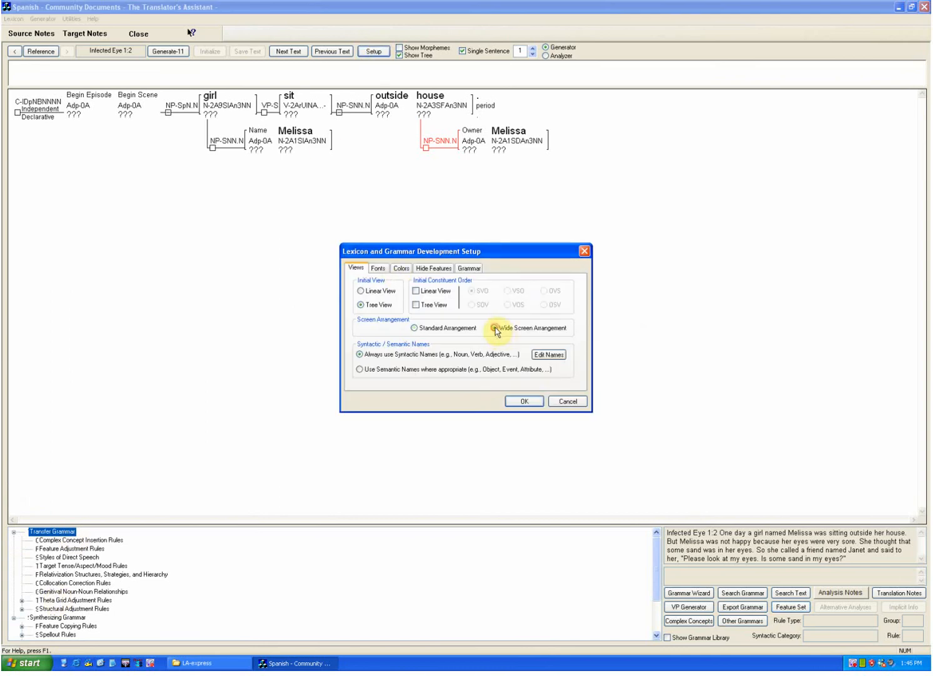
{"action": "left_click", "coordinate": [524, 401]}
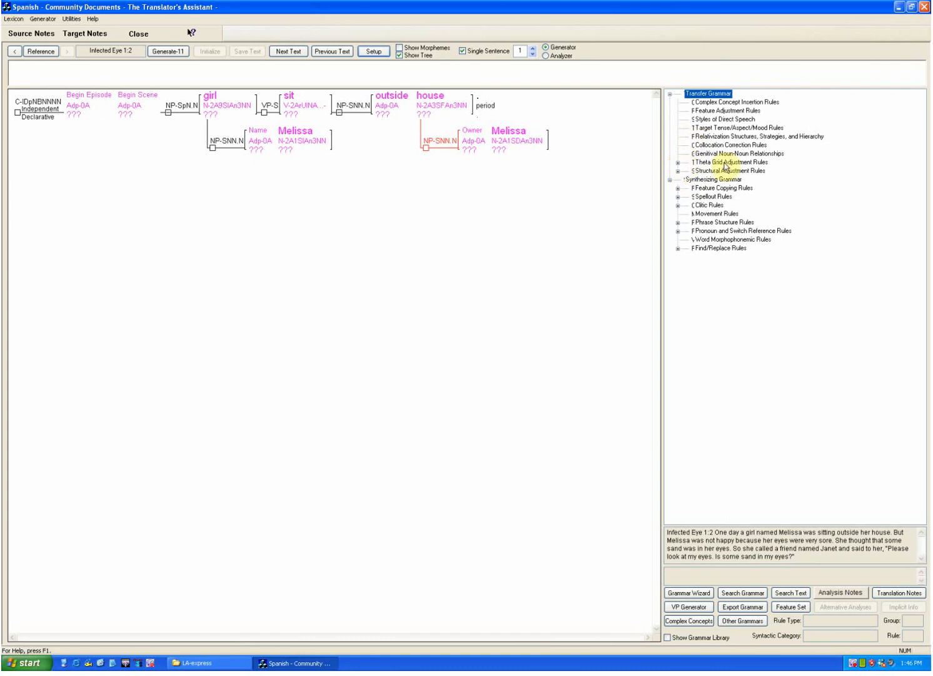
Step: Review the Theta Grid Adjustment rule for pray-A in the Events persecute-A through rejoice-A group, and close it without changes
{"action": "left_click", "coordinate": [684, 164]}
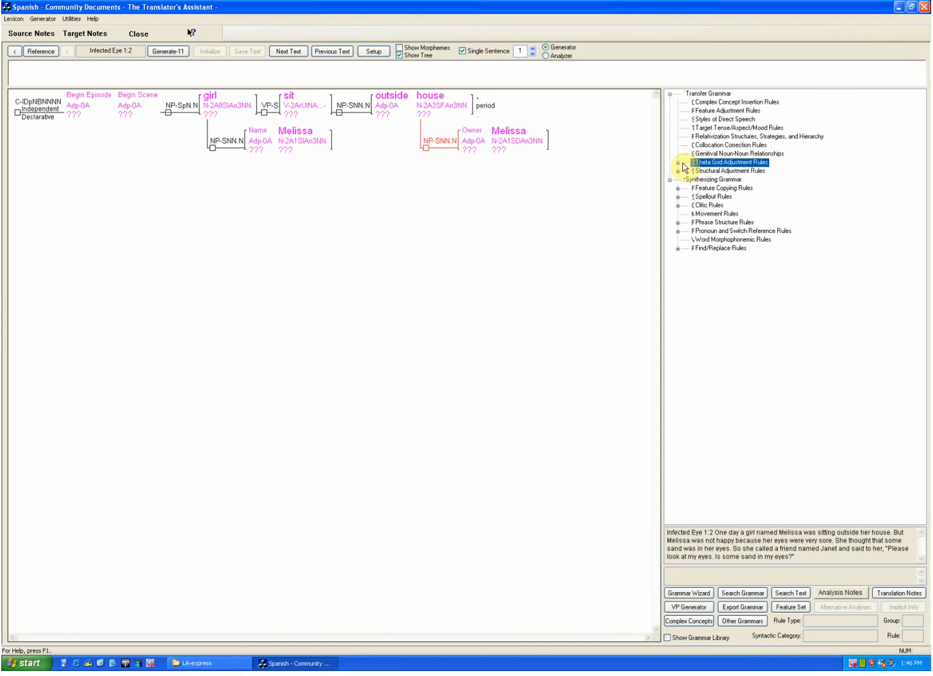
{"action": "left_click", "coordinate": [680, 163]}
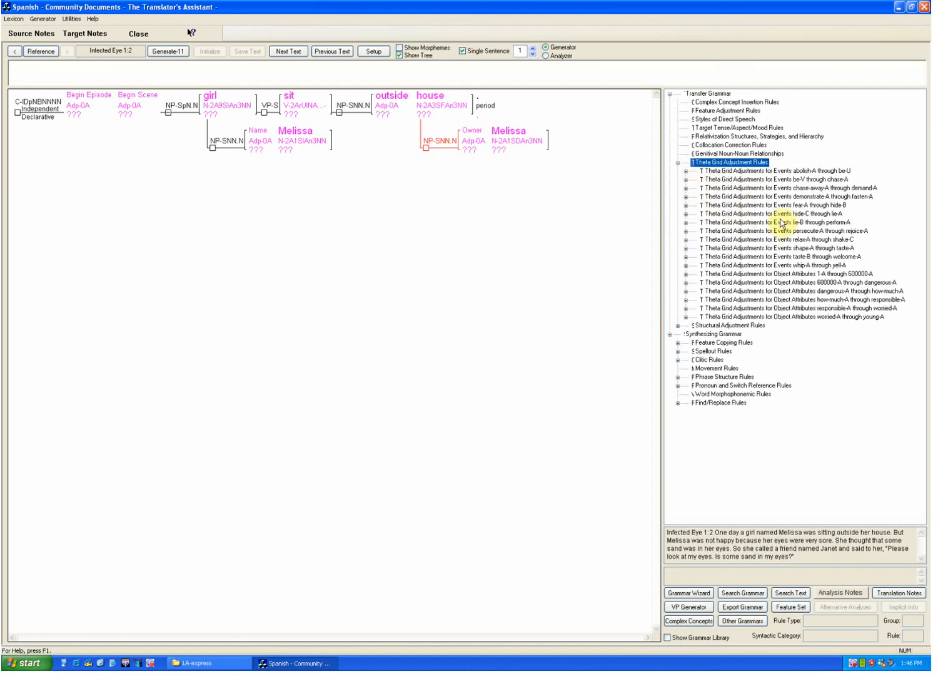
{"action": "left_click", "coordinate": [687, 231]}
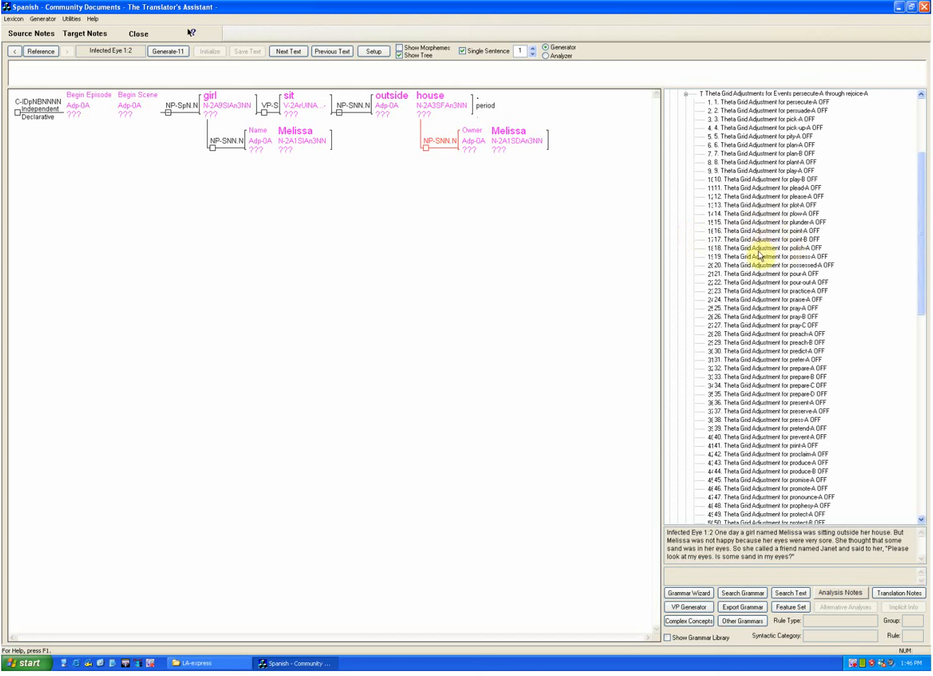
{"action": "double_click", "coordinate": [759, 308]}
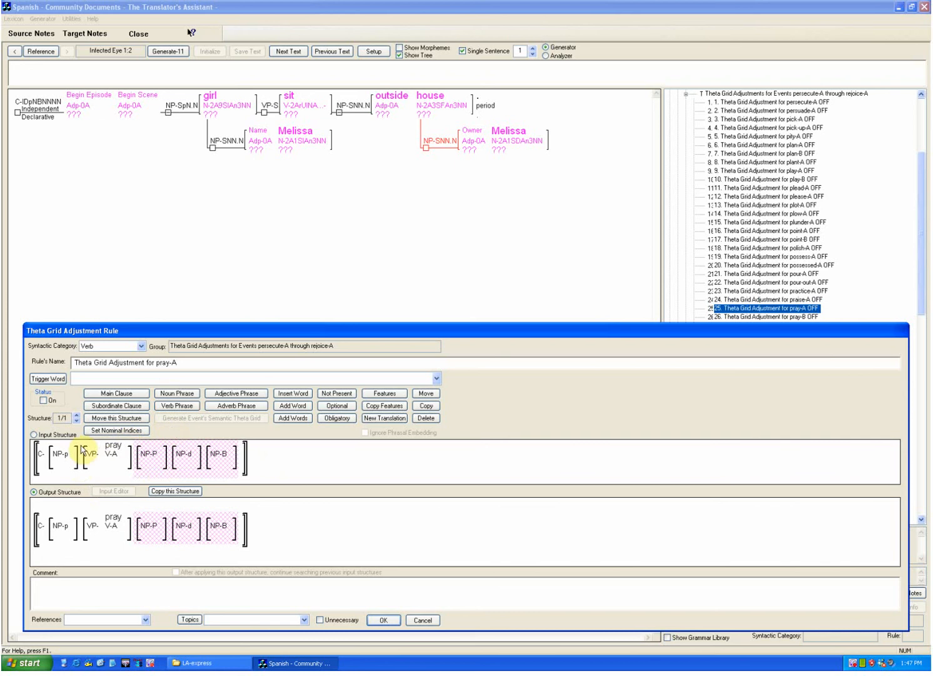
{"action": "mouse_move", "coordinate": [62, 454]}
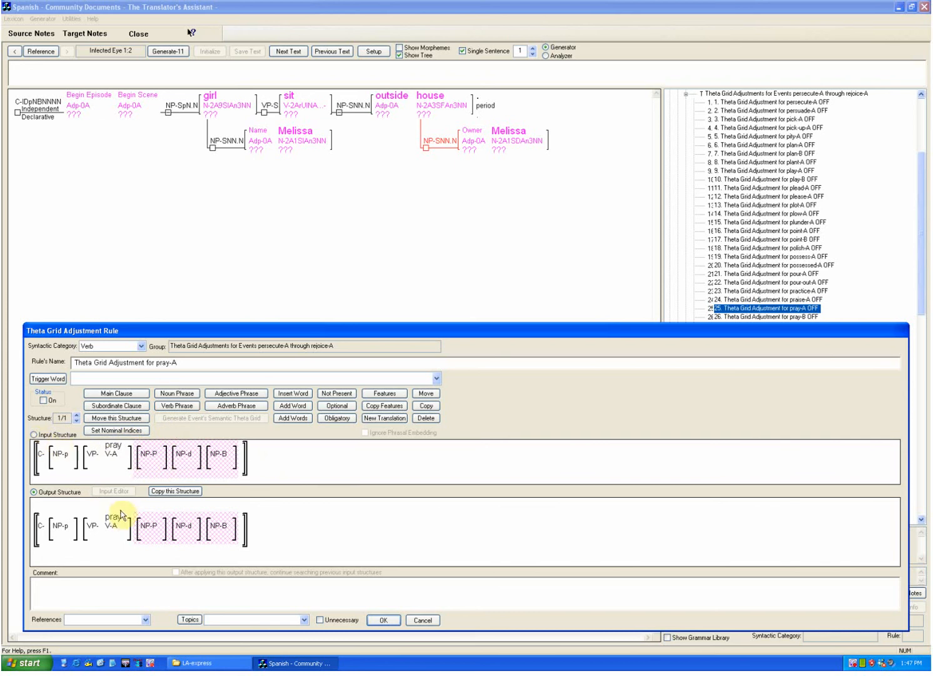
{"action": "mouse_move", "coordinate": [148, 525]}
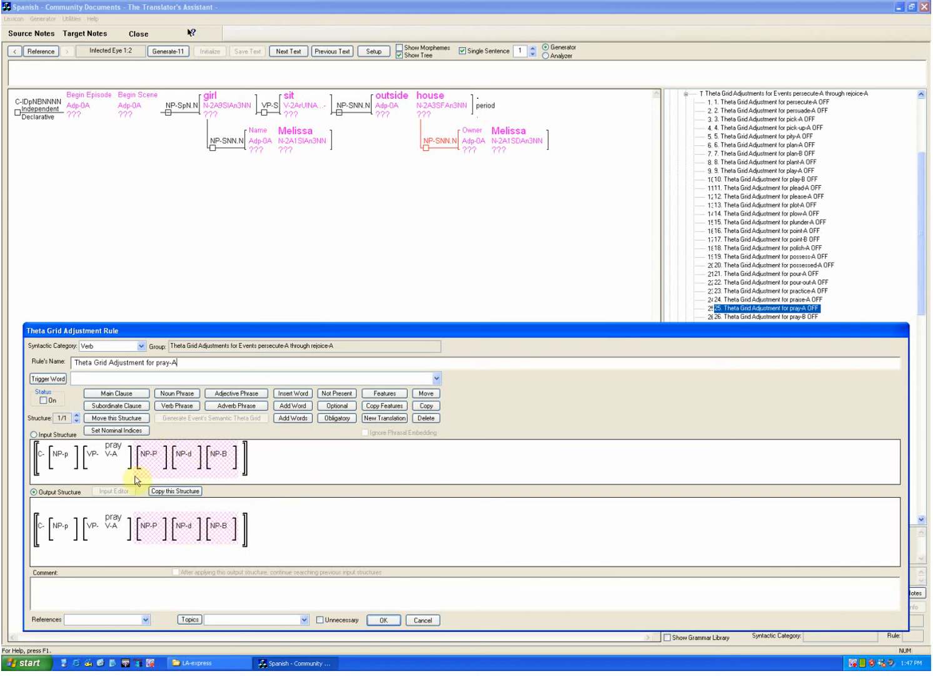
{"action": "left_click", "coordinate": [418, 623]}
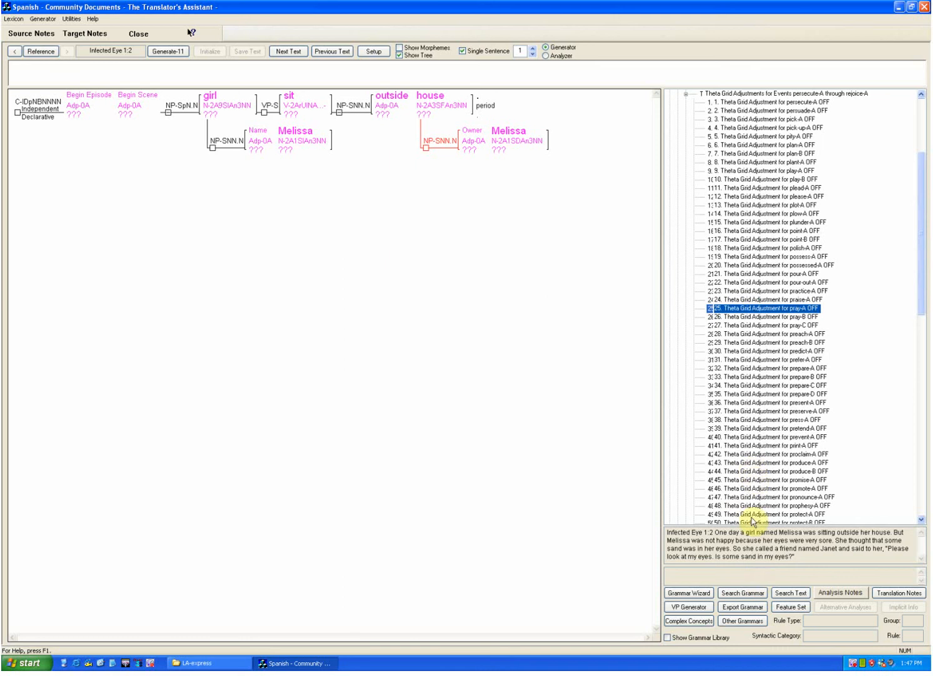
Step: Open the feature set for Nouns and review the values of the Number and Person features
{"action": "left_click", "coordinate": [785, 609]}
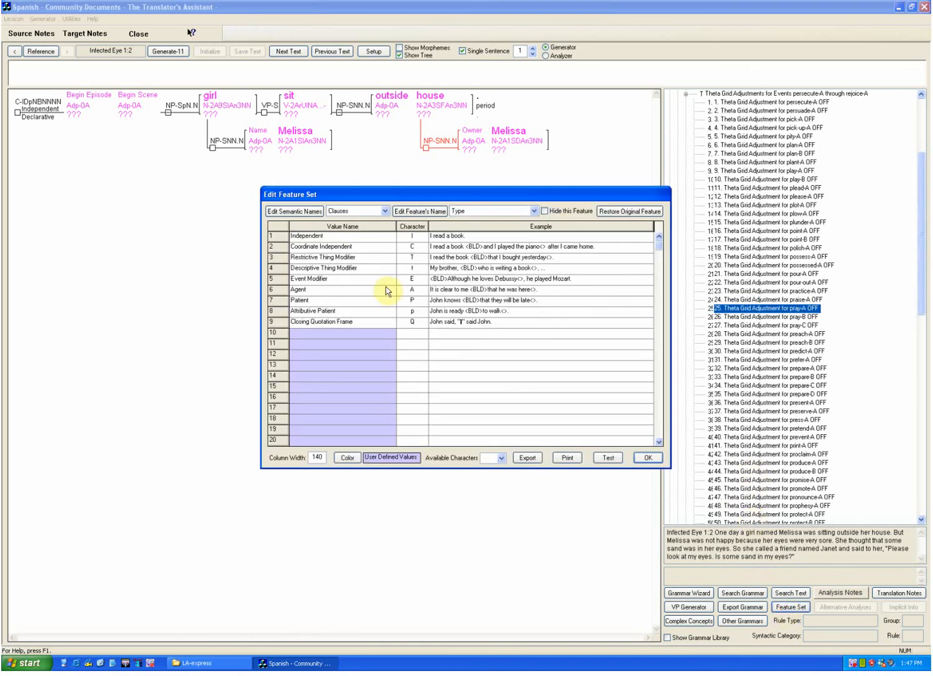
{"action": "left_click", "coordinate": [361, 212]}
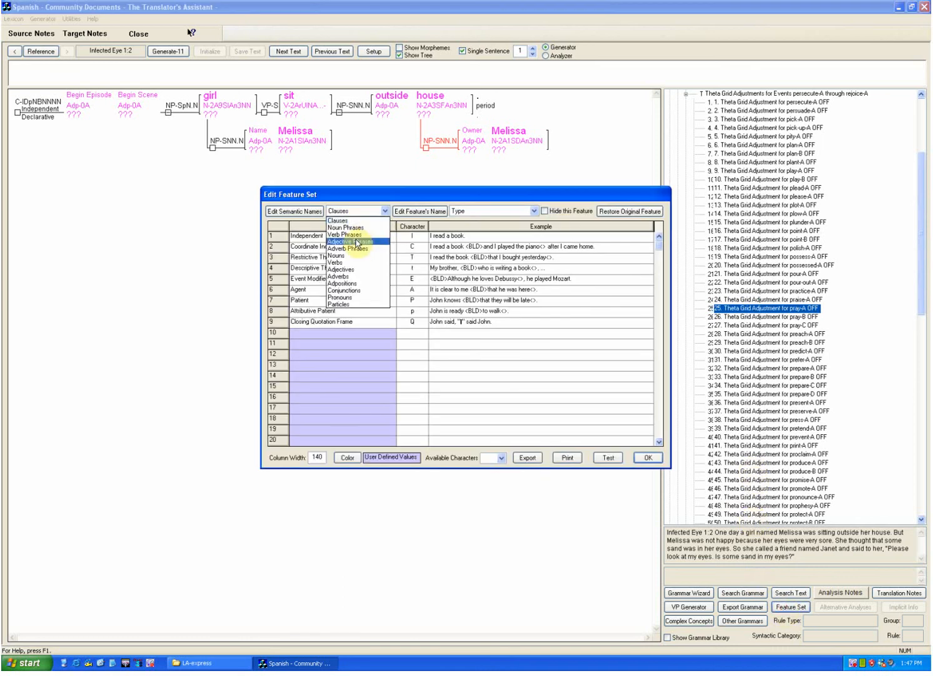
{"action": "left_click", "coordinate": [348, 256]}
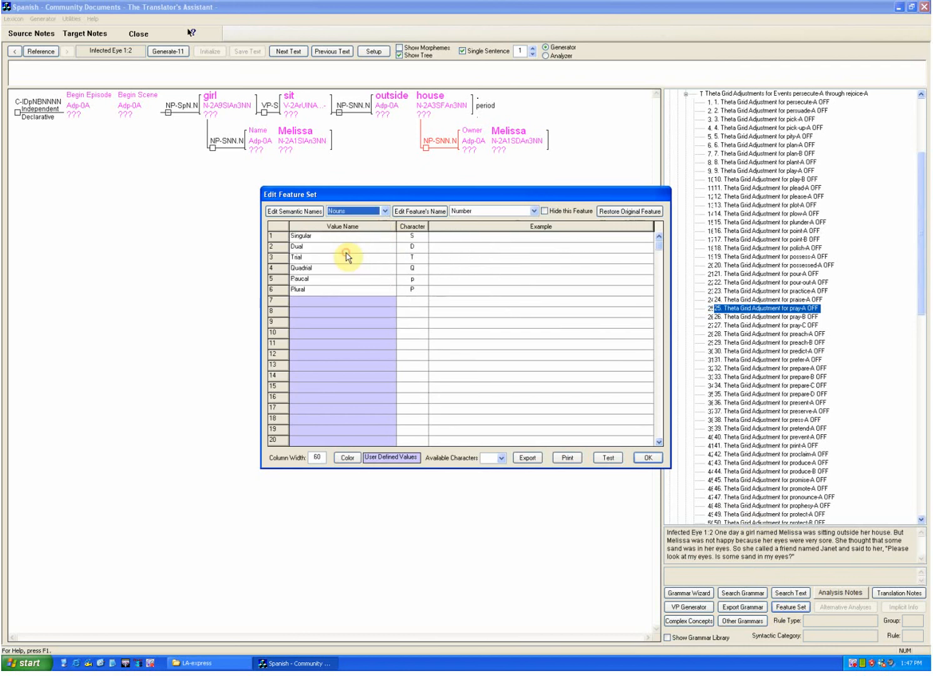
{"action": "left_click", "coordinate": [531, 212]}
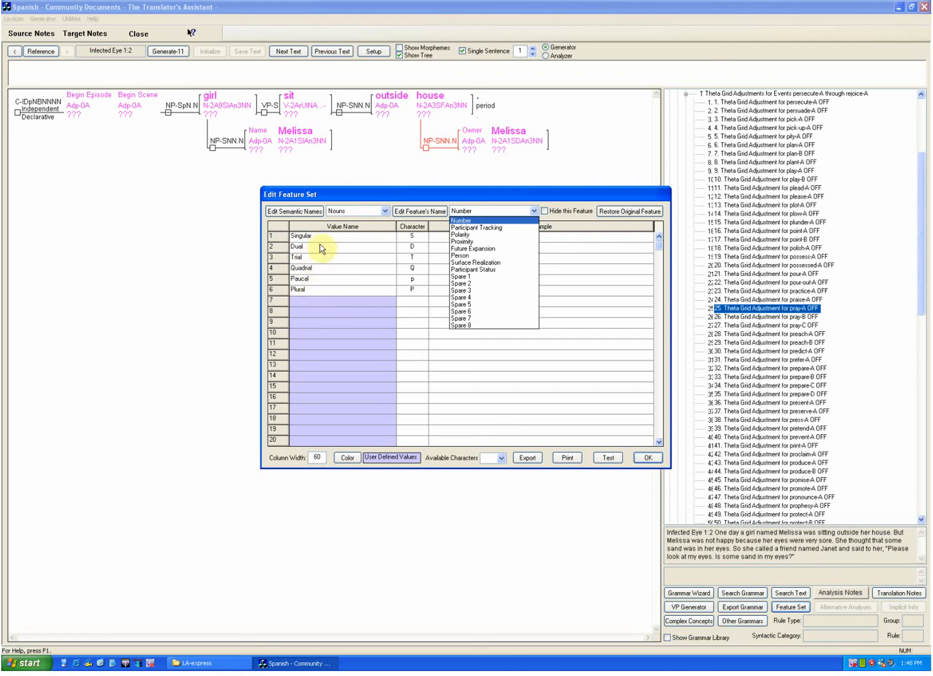
{"action": "key", "text": "Down"}
{"action": "key", "text": "Down"}
{"action": "key", "text": "Down"}
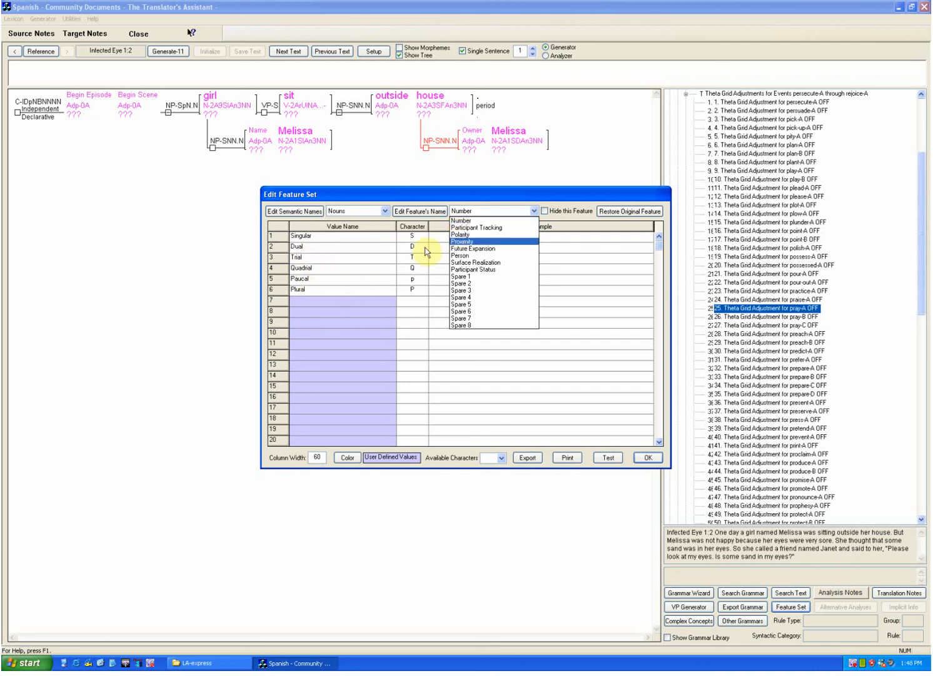
{"action": "key", "text": "Down"}
{"action": "key", "text": "Down"}
{"action": "key", "text": "Return"}
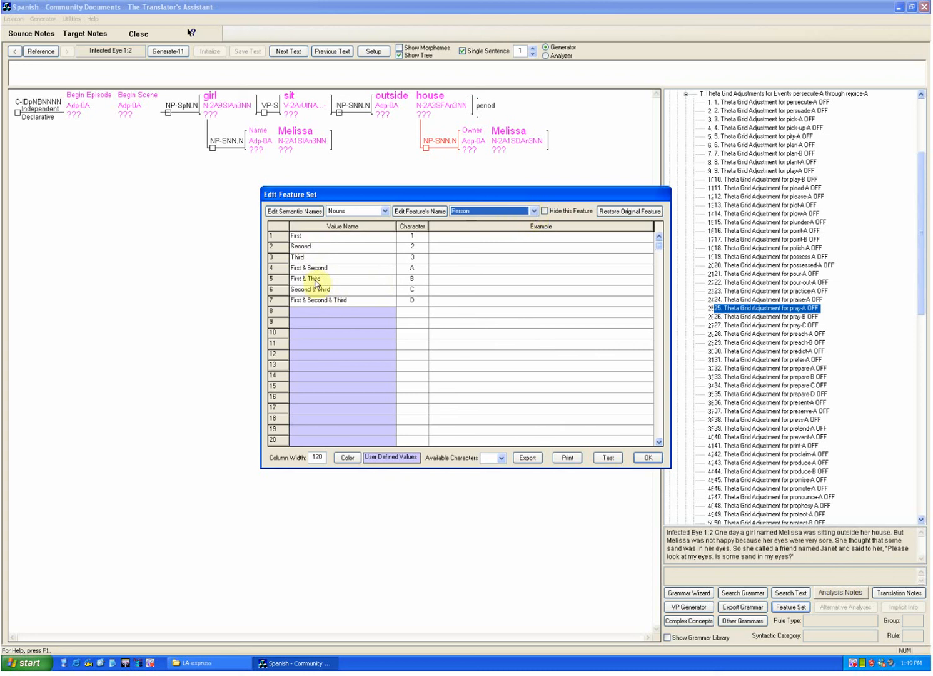
Step: Examine the values defined for the Proximity and Participant Tracking features of Nouns
{"action": "left_click", "coordinate": [533, 212]}
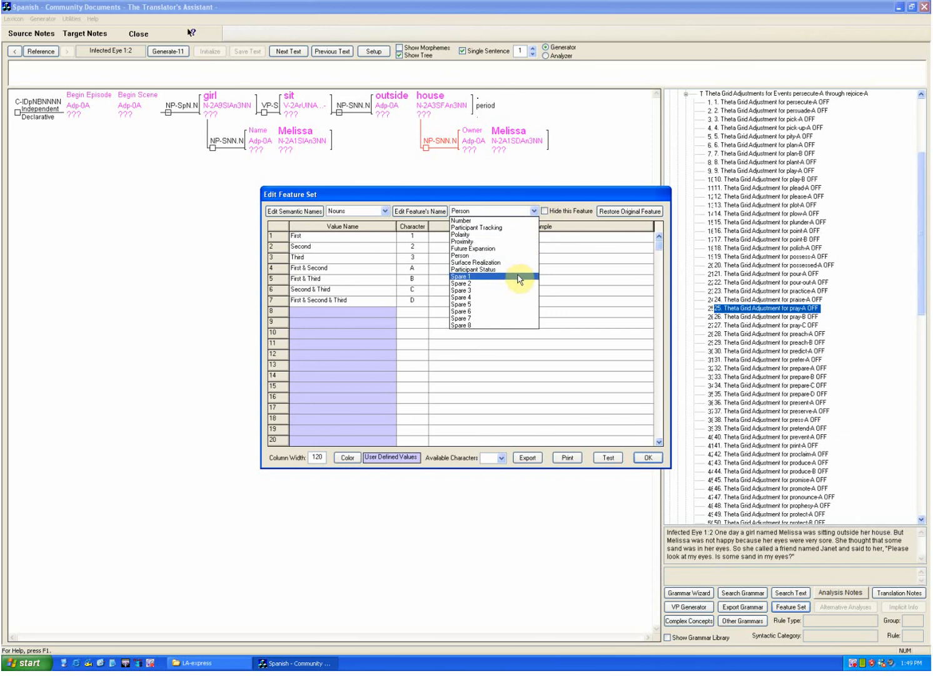
{"action": "left_click", "coordinate": [501, 240]}
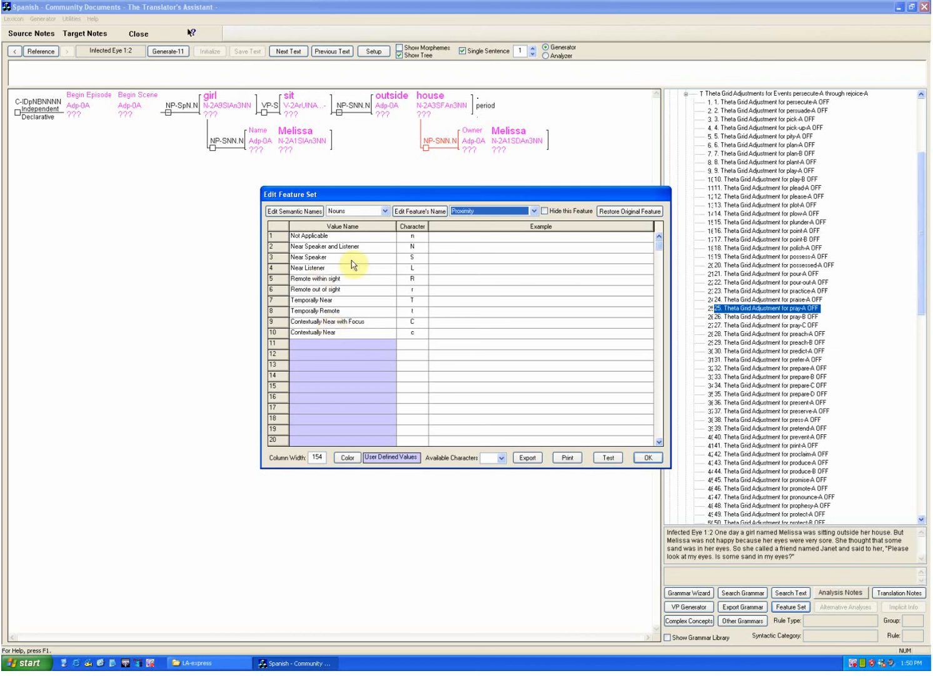
{"action": "left_click", "coordinate": [530, 211]}
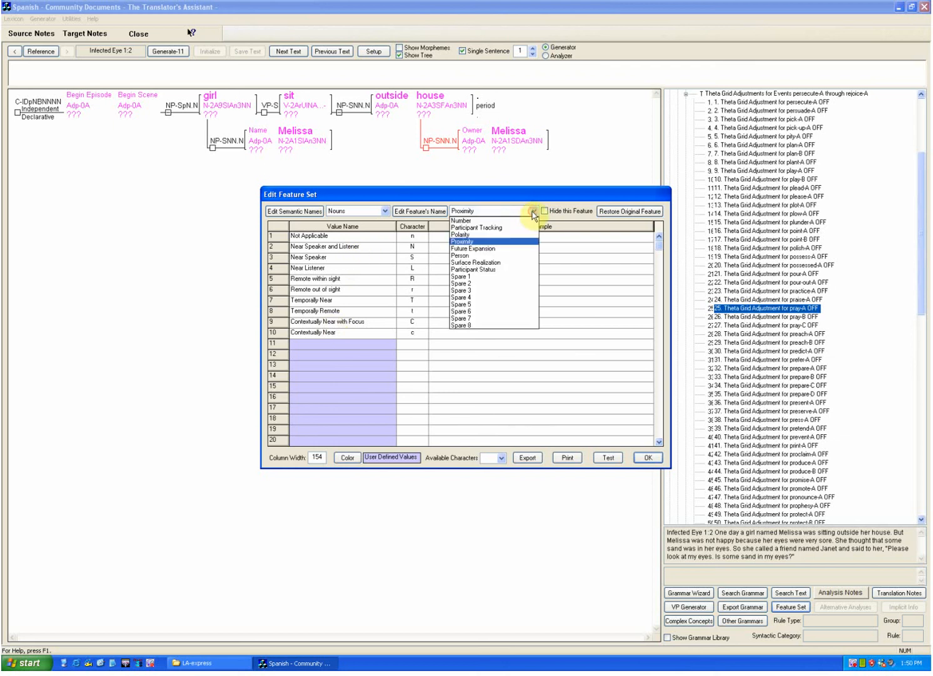
{"action": "left_click", "coordinate": [506, 227]}
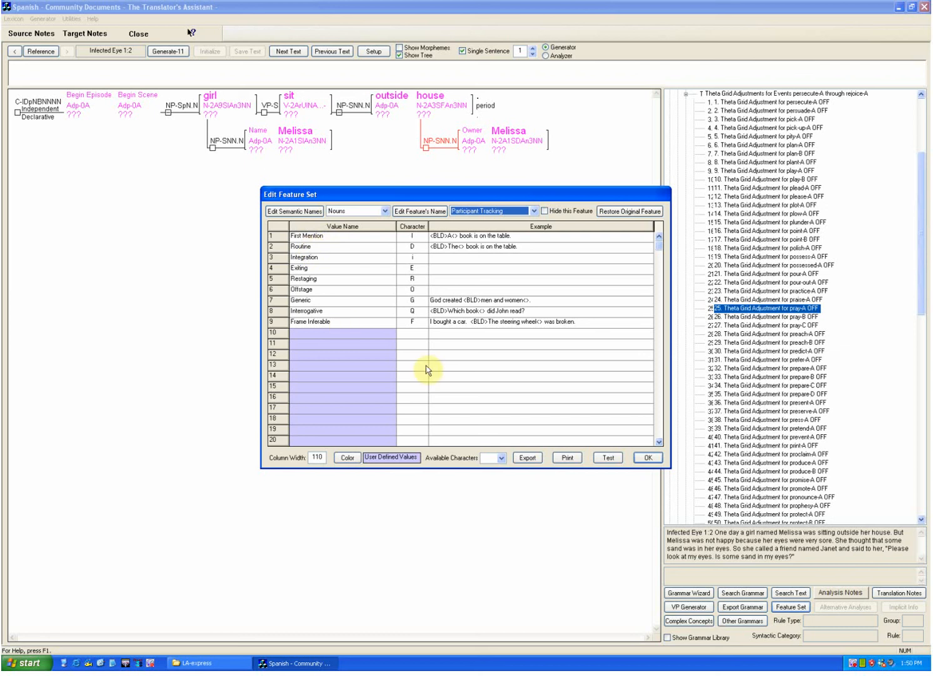
Step: Examine the Participant Status values defined for Nouns, comparing them with the Proximity values
{"action": "left_click", "coordinate": [533, 212]}
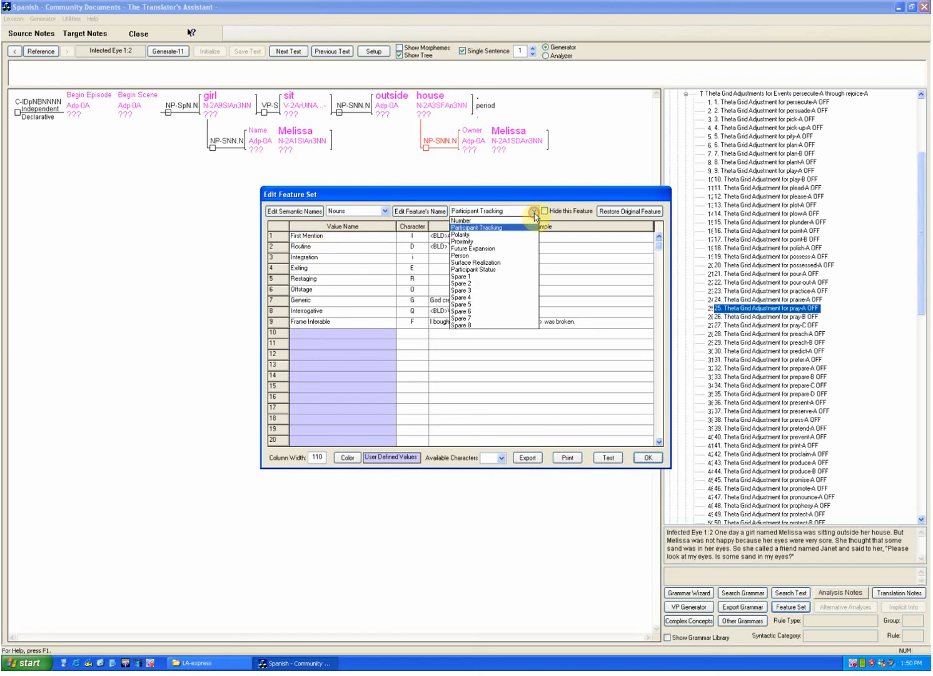
{"action": "left_click", "coordinate": [512, 270]}
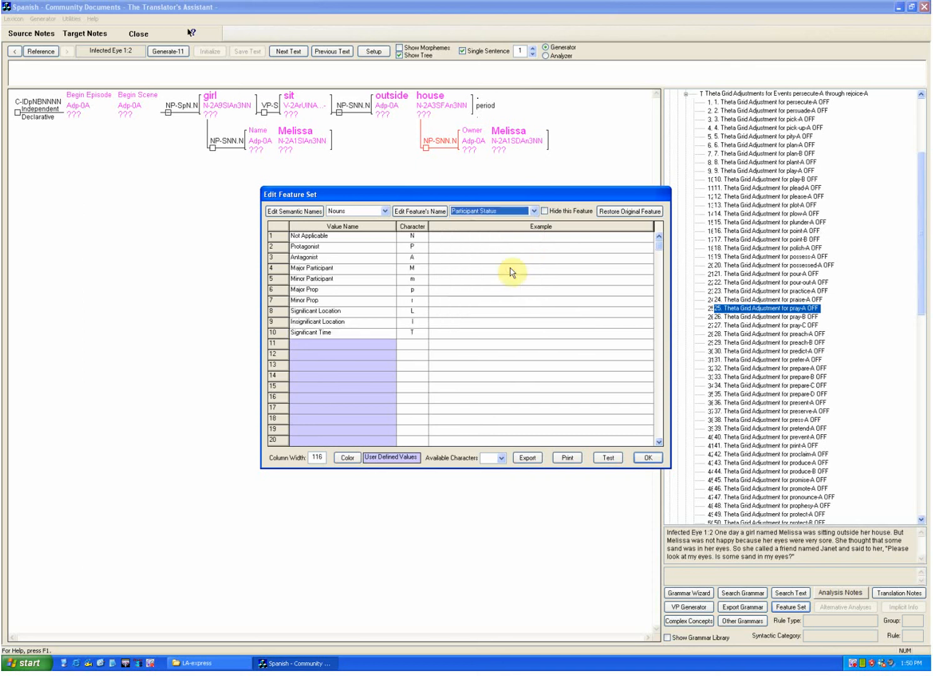
{"action": "left_click", "coordinate": [533, 211]}
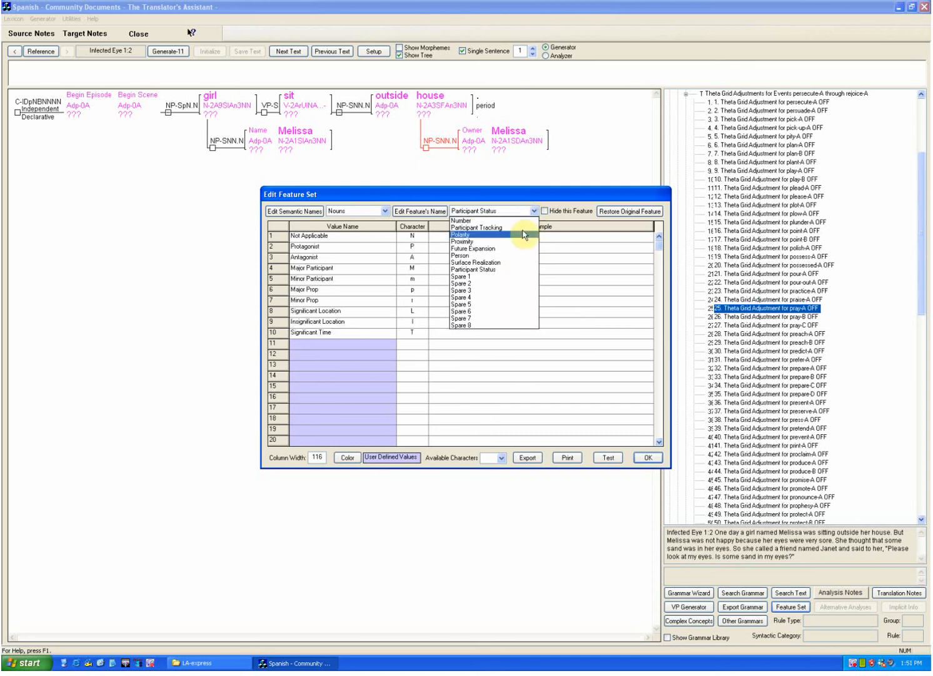
{"action": "left_click", "coordinate": [499, 242]}
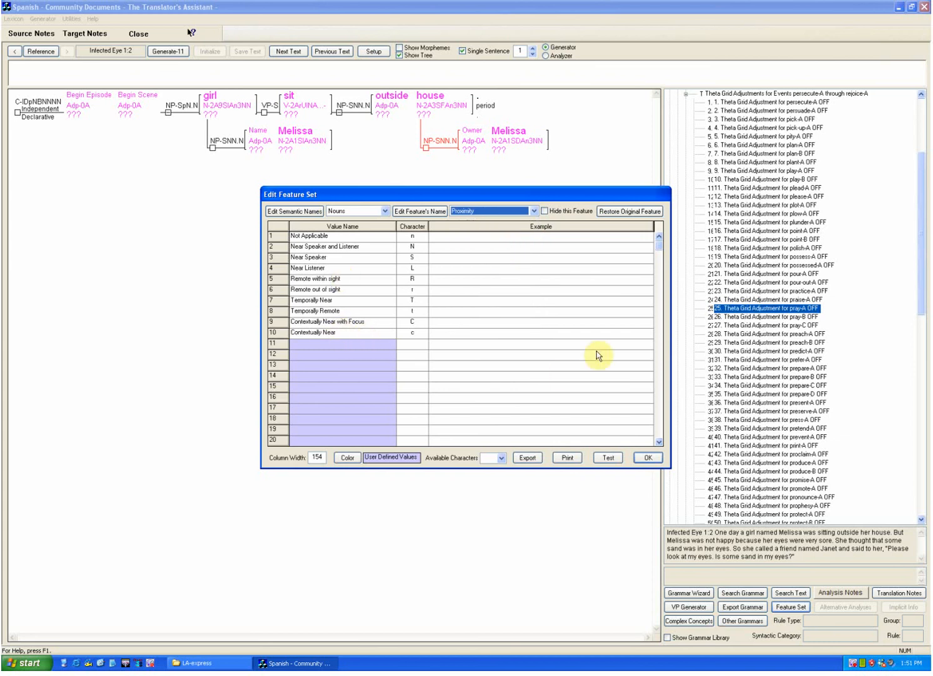
{"action": "left_click", "coordinate": [535, 212]}
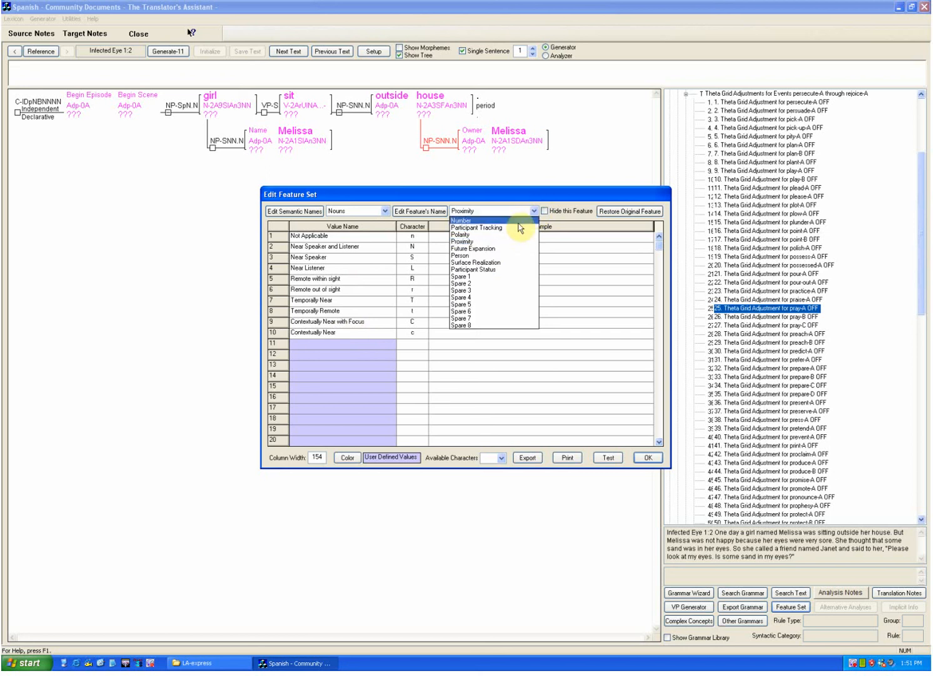
{"action": "left_click", "coordinate": [487, 270]}
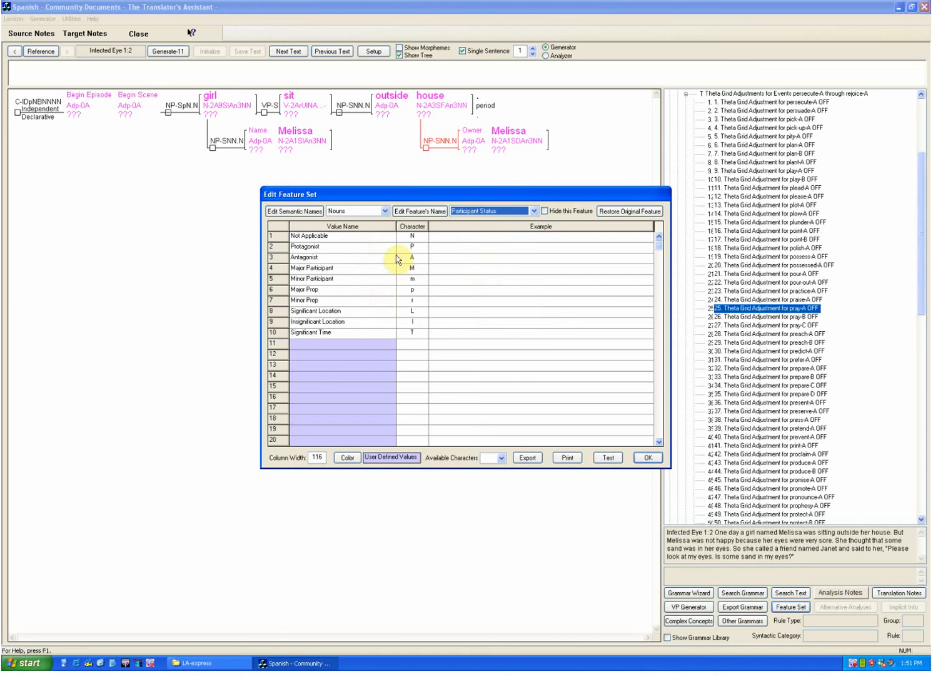
Step: Review the Surface Realization values defined for Nouns, and close the feature set editor
{"action": "left_click", "coordinate": [531, 211]}
{"action": "left_click", "coordinate": [504, 259]}
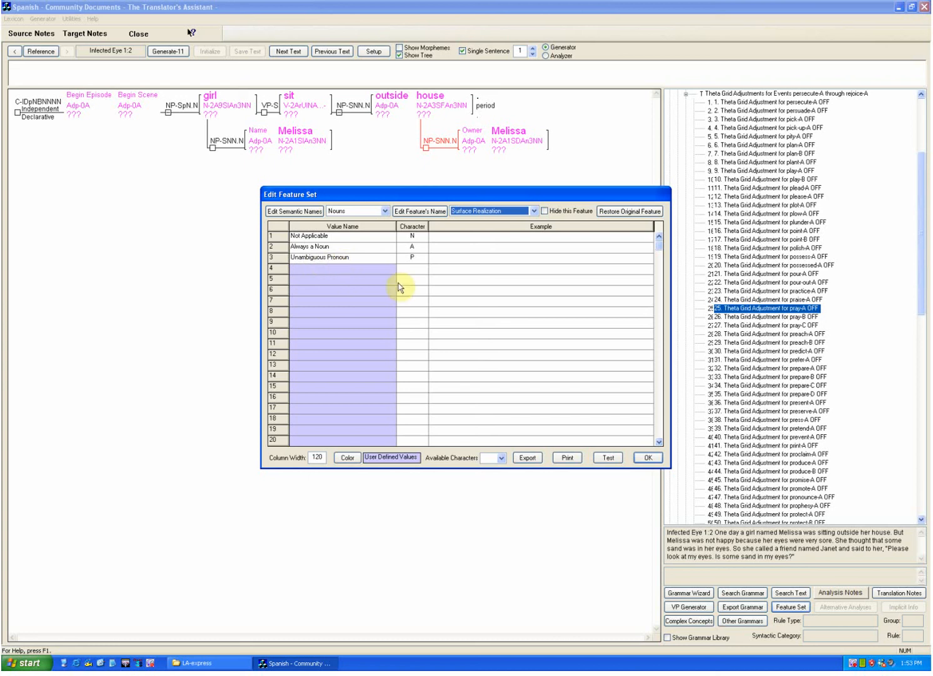
{"action": "left_click", "coordinate": [643, 459]}
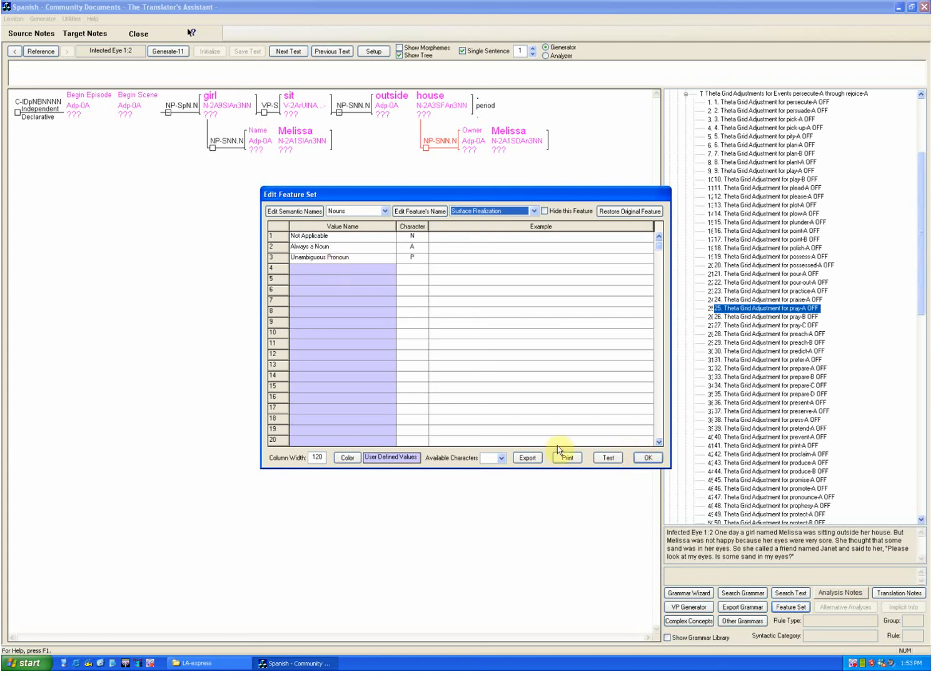
{"action": "left_click", "coordinate": [649, 459]}
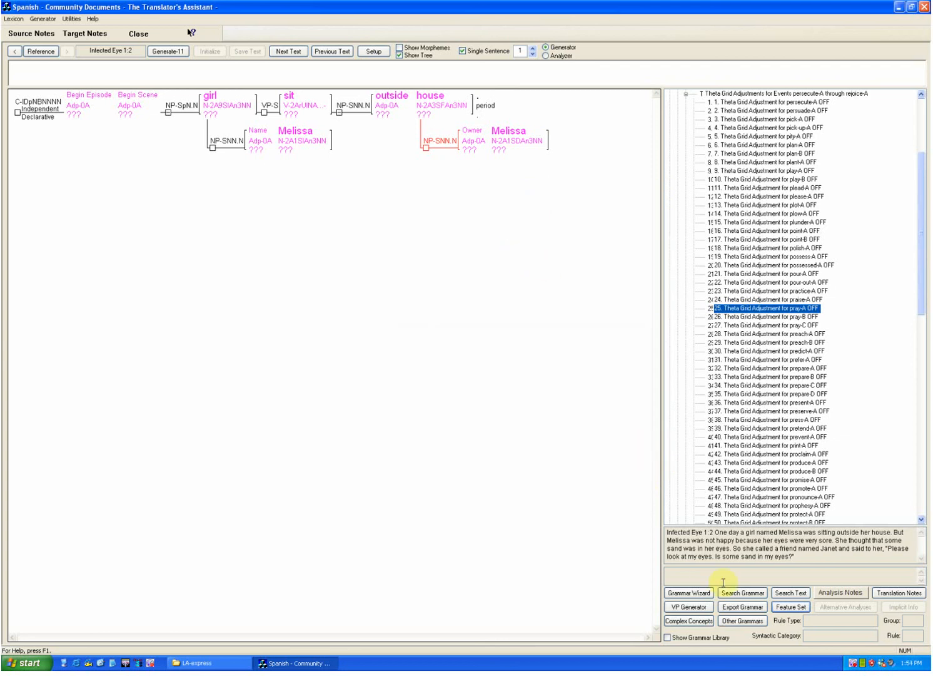
Step: Reopen the feature set for Verbs and look through the values of the Time feature, from Present to the future times
{"action": "left_click", "coordinate": [791, 607]}
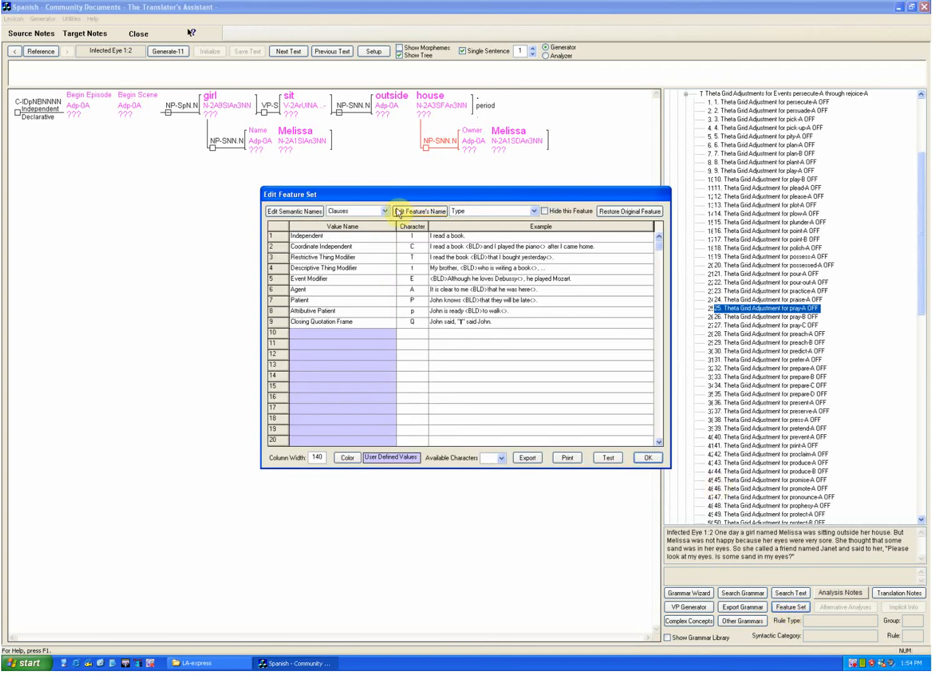
{"action": "left_click", "coordinate": [340, 212]}
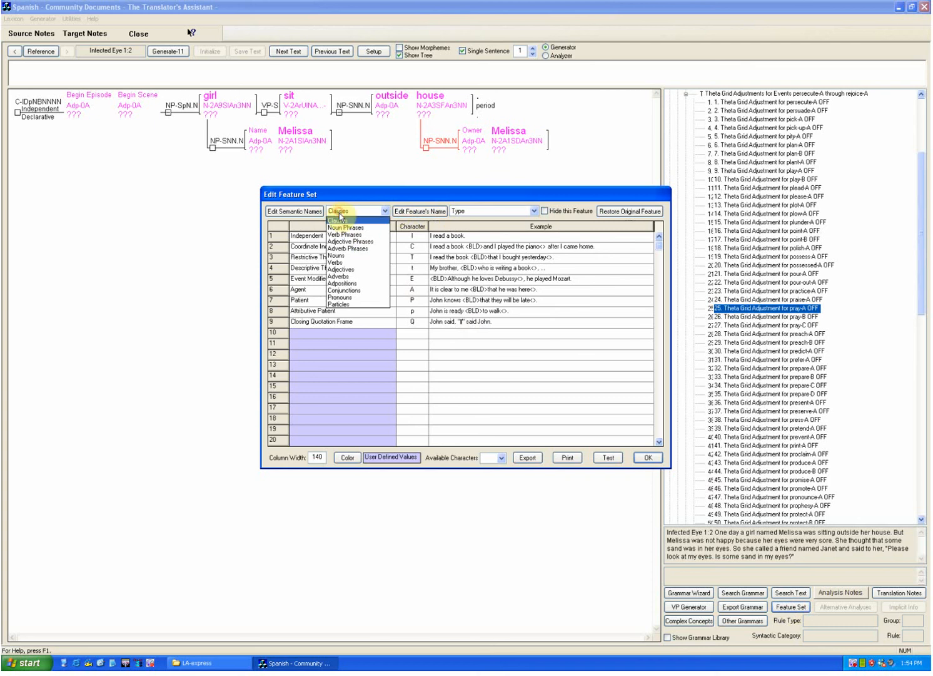
{"action": "left_click", "coordinate": [337, 262]}
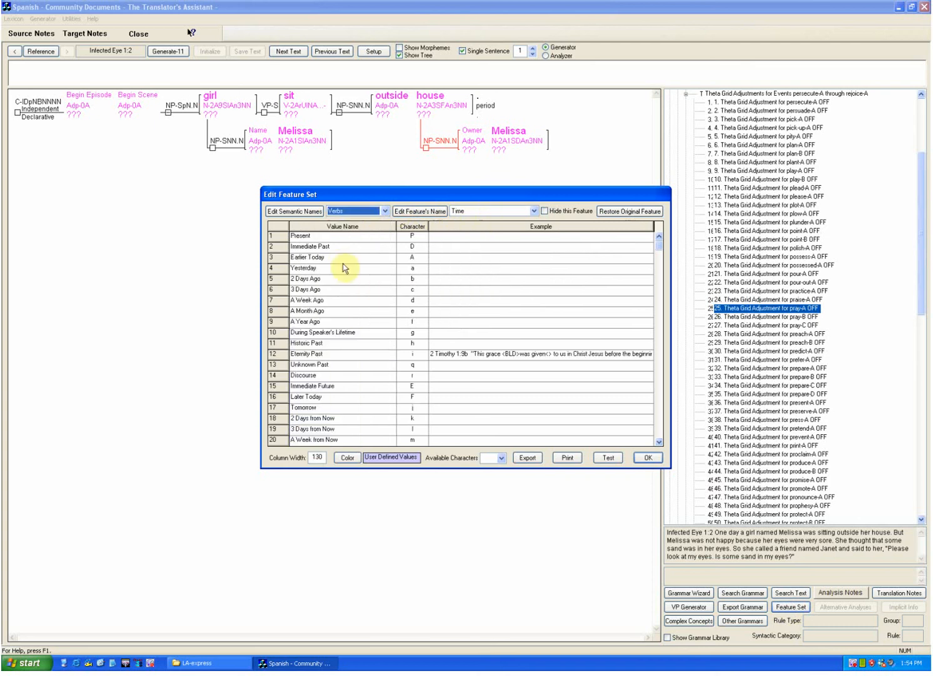
{"action": "scroll", "coordinate": [344, 281], "scroll_direction": "down", "scroll_amount": 2}
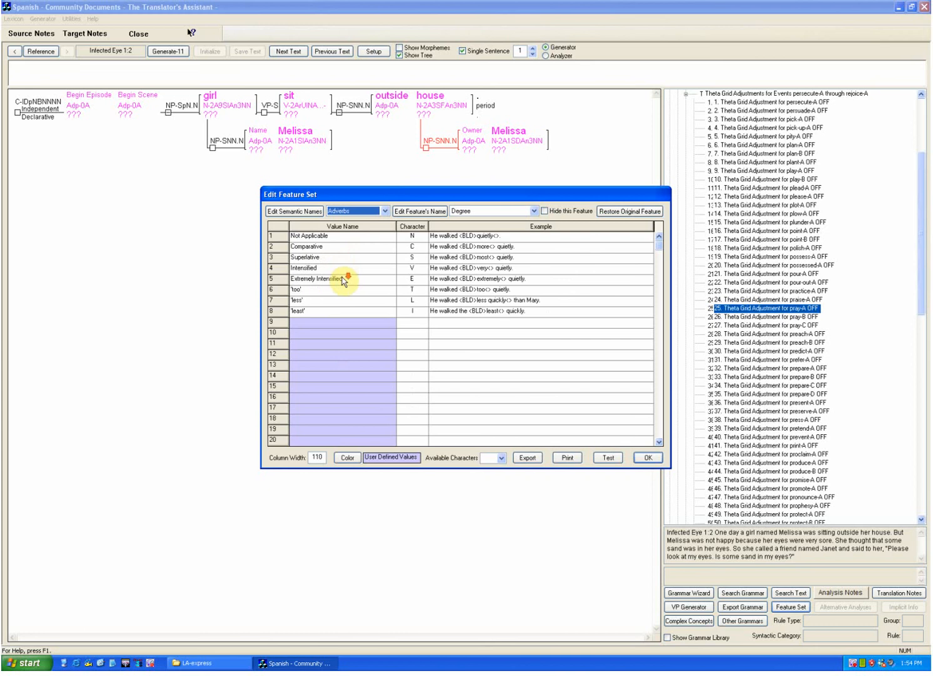
{"action": "scroll", "coordinate": [344, 282], "scroll_direction": "up", "scroll_amount": 7}
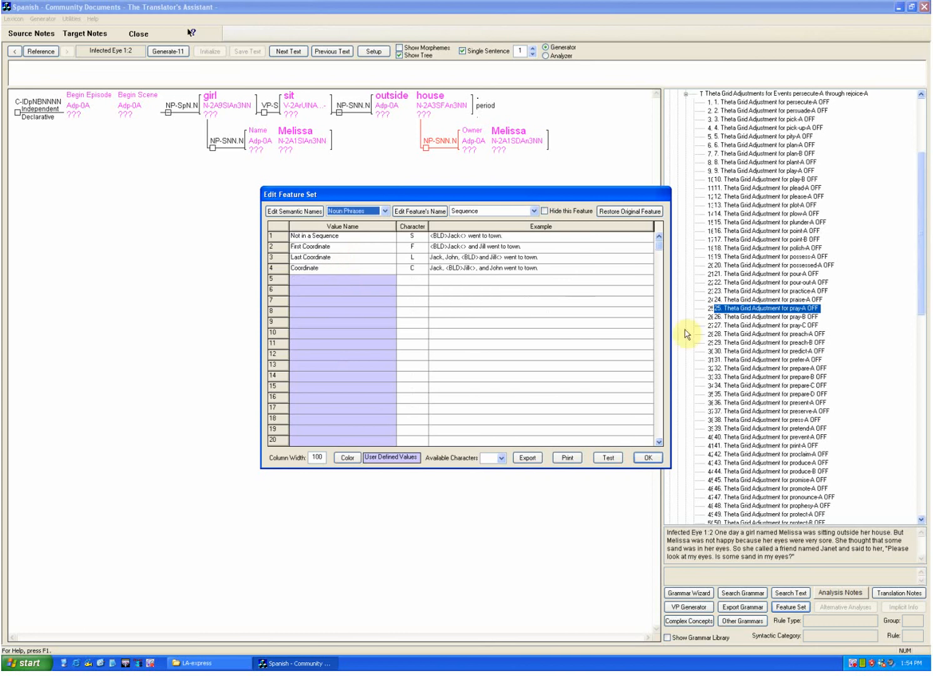
{"action": "left_click", "coordinate": [659, 247]}
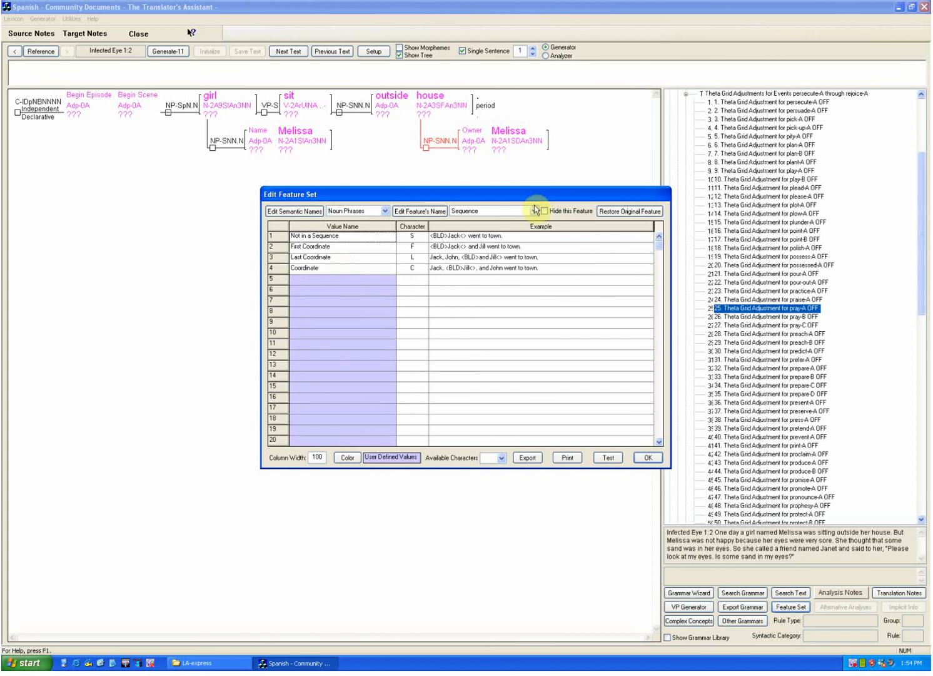
{"action": "left_click", "coordinate": [367, 212]}
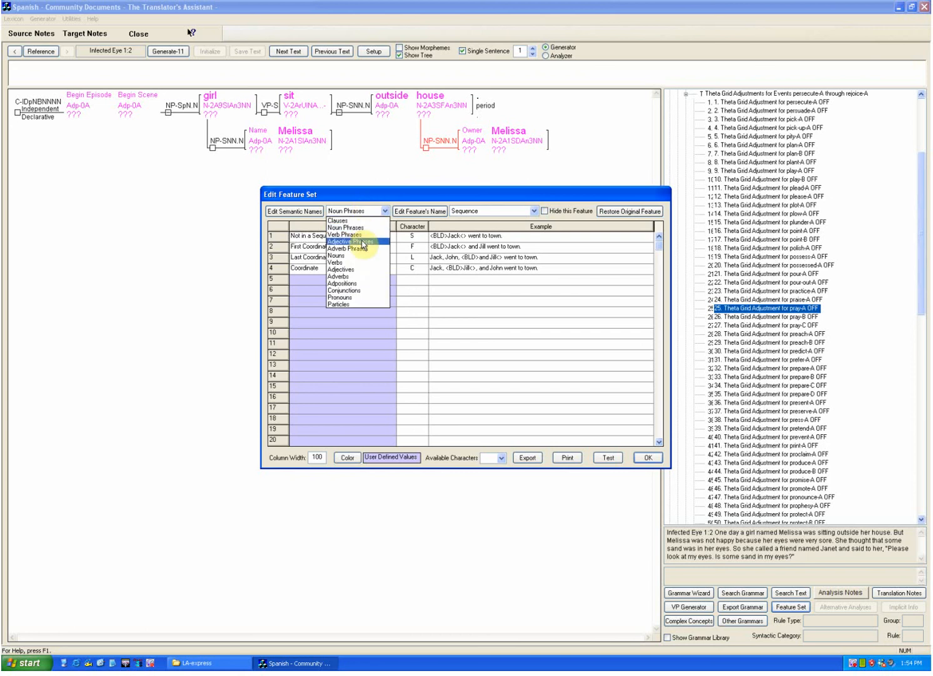
{"action": "left_click", "coordinate": [358, 261]}
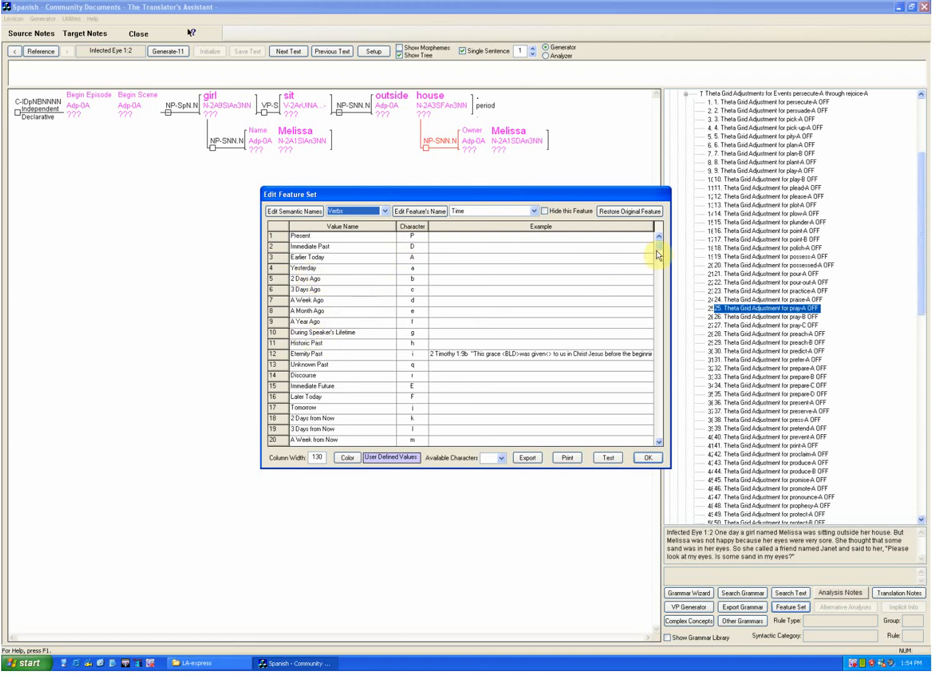
{"action": "mouse_move", "coordinate": [659, 250]}
{"action": "left_mouse_down"}
{"action": "mouse_move", "coordinate": [660, 280]}
{"action": "mouse_move", "coordinate": [658, 238]}
{"action": "left_mouse_up"}
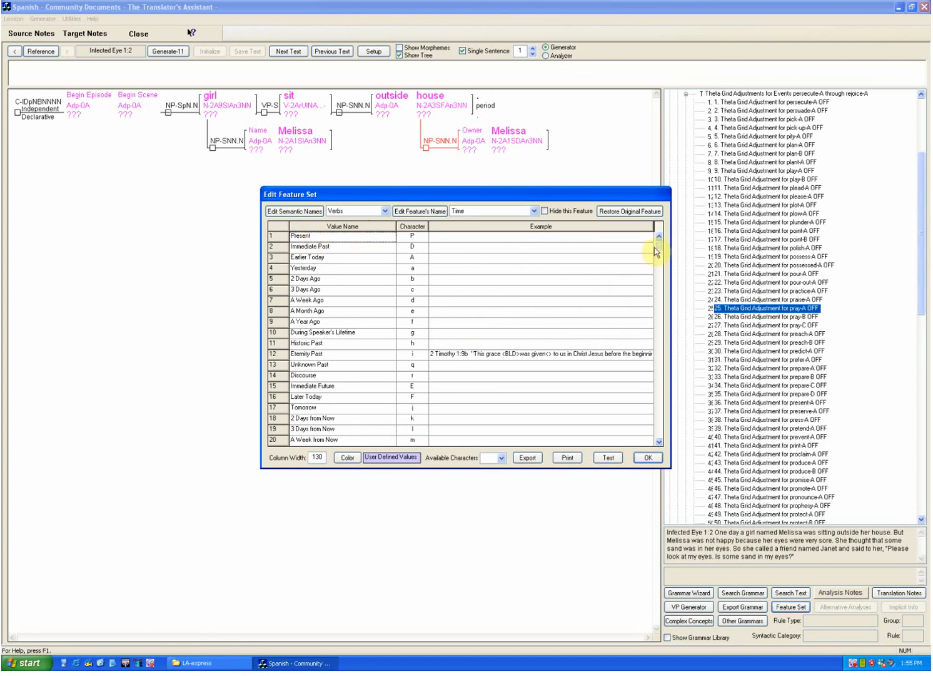
{"action": "left_click_drag", "start_coordinate": [659, 248], "coordinate": [659, 255]}
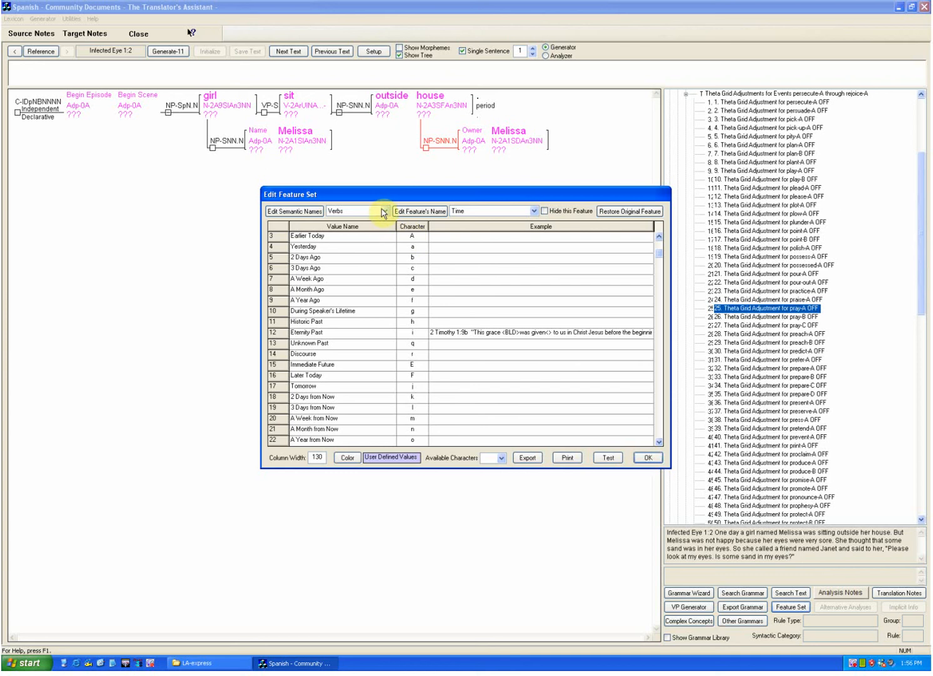
Step: Review the values defined for the Aspect and Mood features of Verbs
{"action": "left_click", "coordinate": [533, 212]}
{"action": "left_click", "coordinate": [521, 228]}
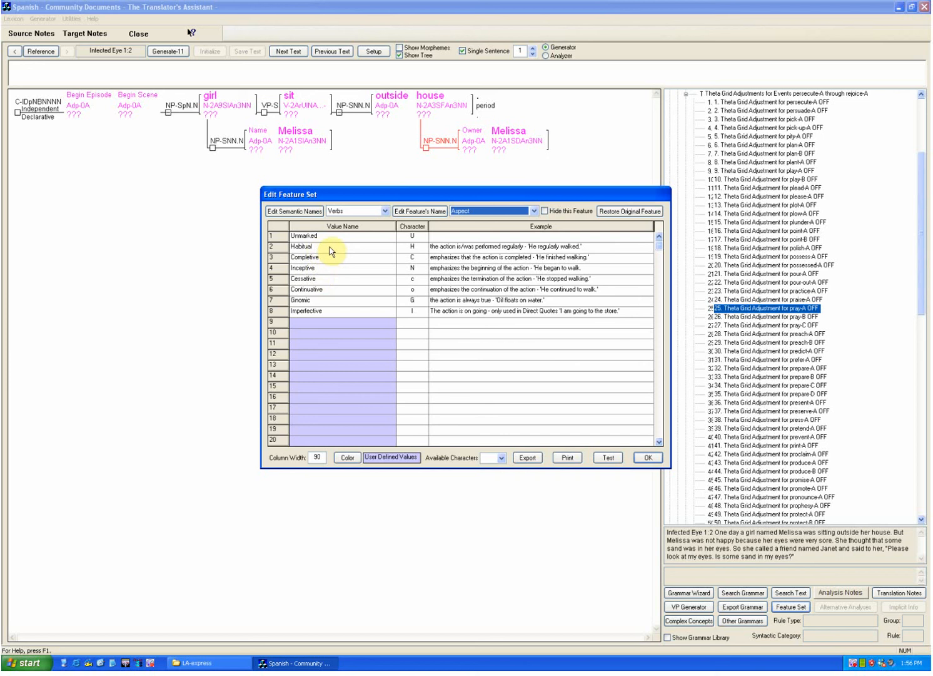
{"action": "left_click", "coordinate": [533, 213]}
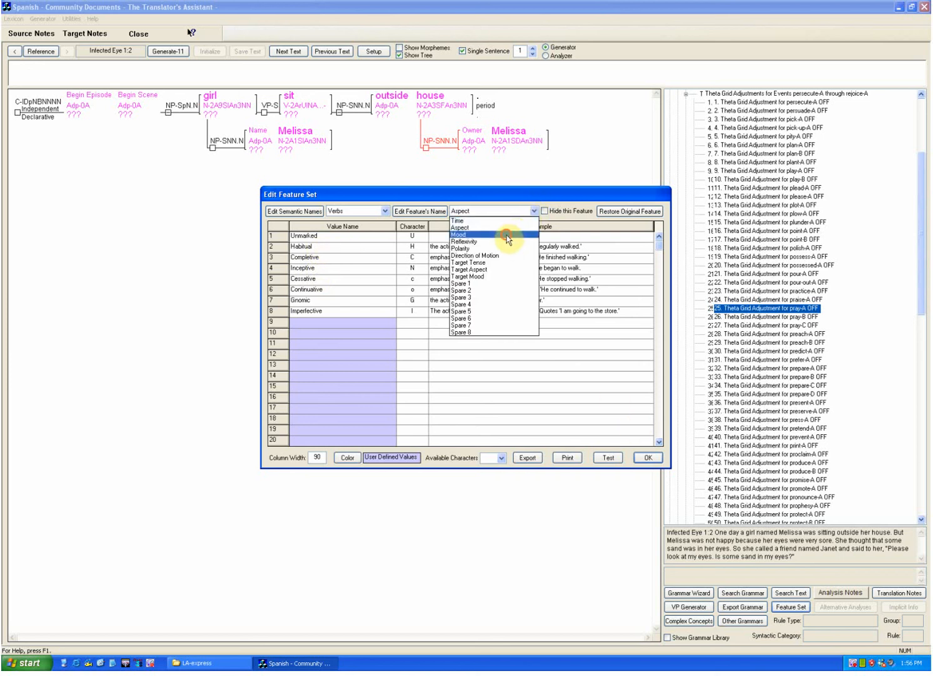
{"action": "left_click", "coordinate": [507, 235]}
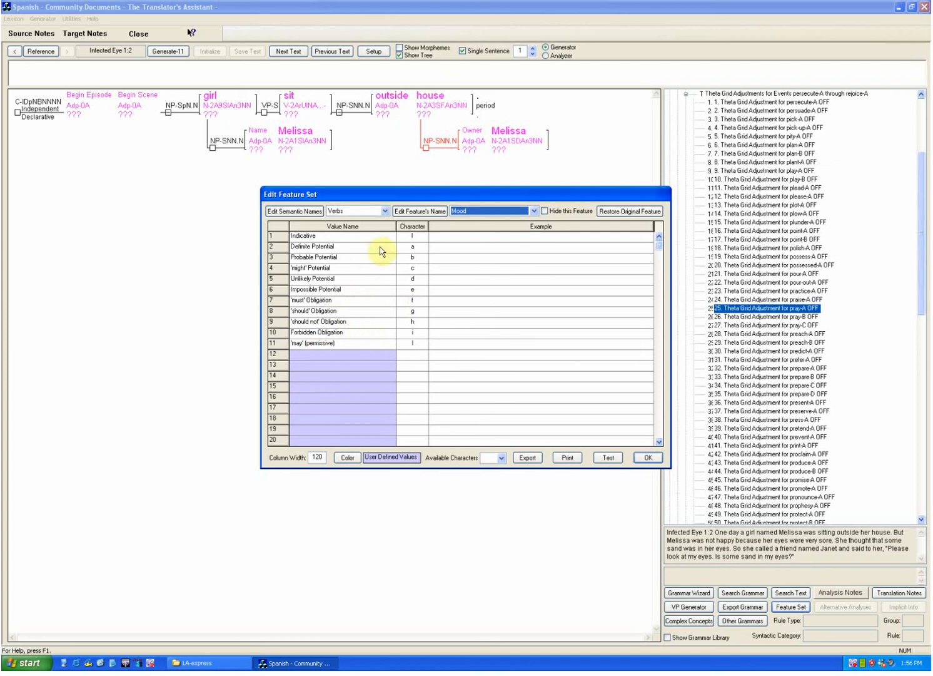
Step: Examine the values of the Reflexivity, Polarity and Direction of Motion features of Verbs
{"action": "left_click", "coordinate": [534, 210]}
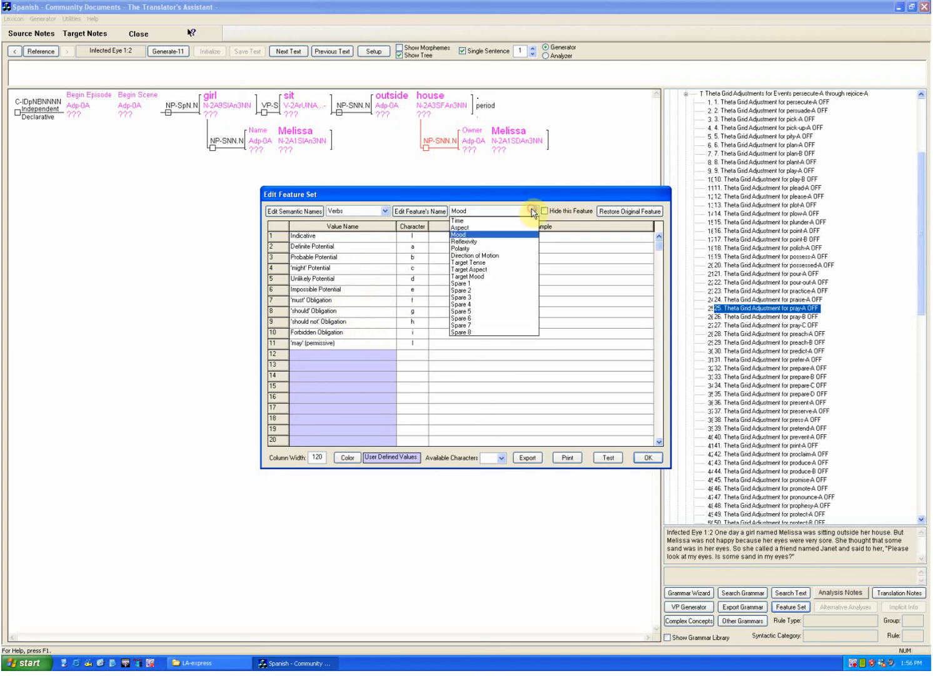
{"action": "left_click", "coordinate": [518, 242]}
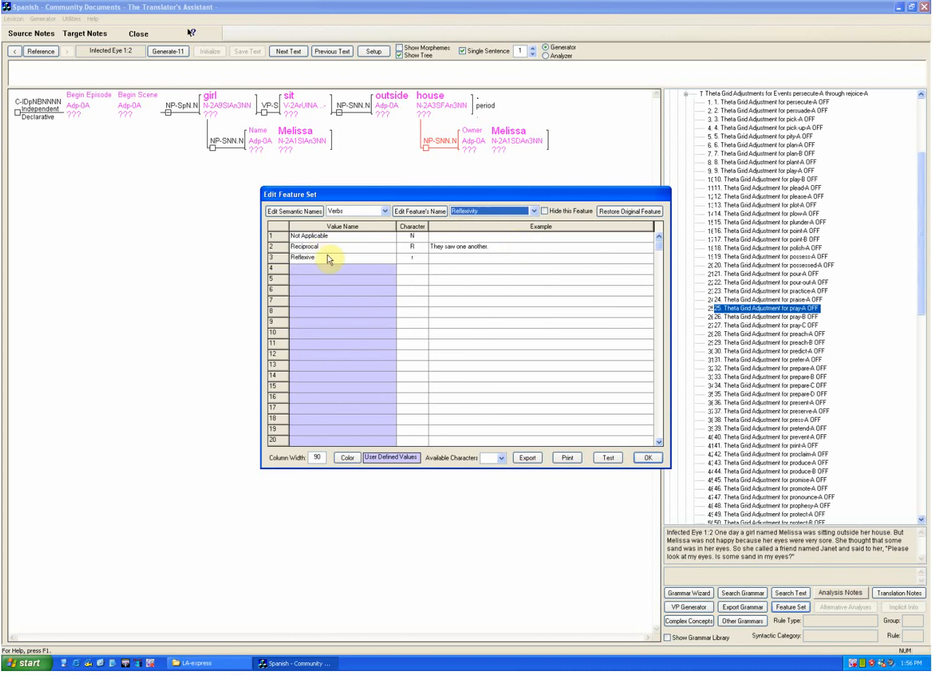
{"action": "left_click", "coordinate": [531, 211]}
{"action": "left_click", "coordinate": [506, 249]}
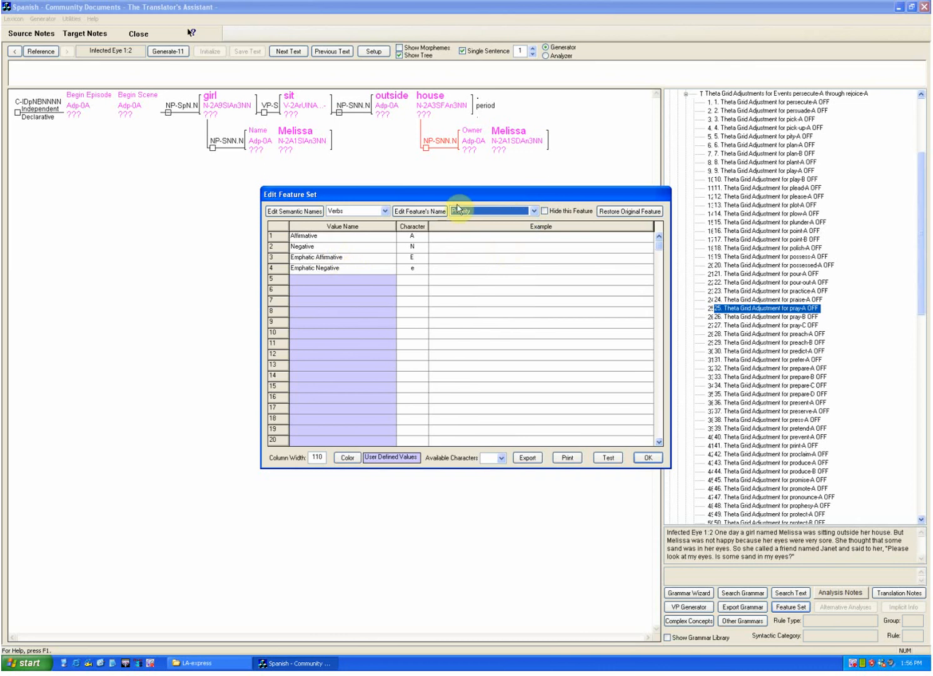
{"action": "left_click", "coordinate": [533, 212]}
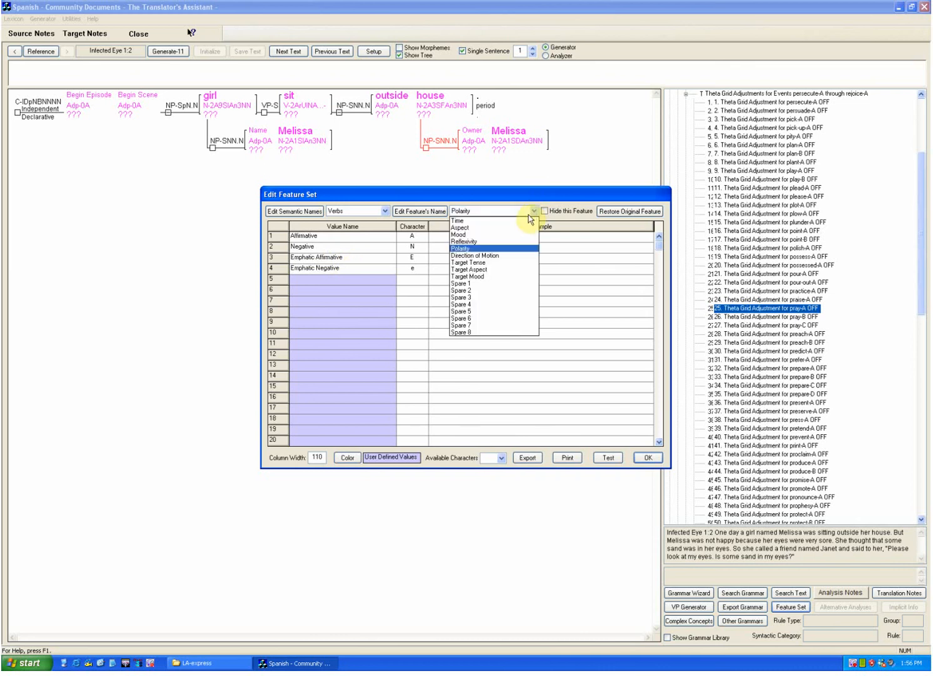
{"action": "left_click", "coordinate": [475, 256]}
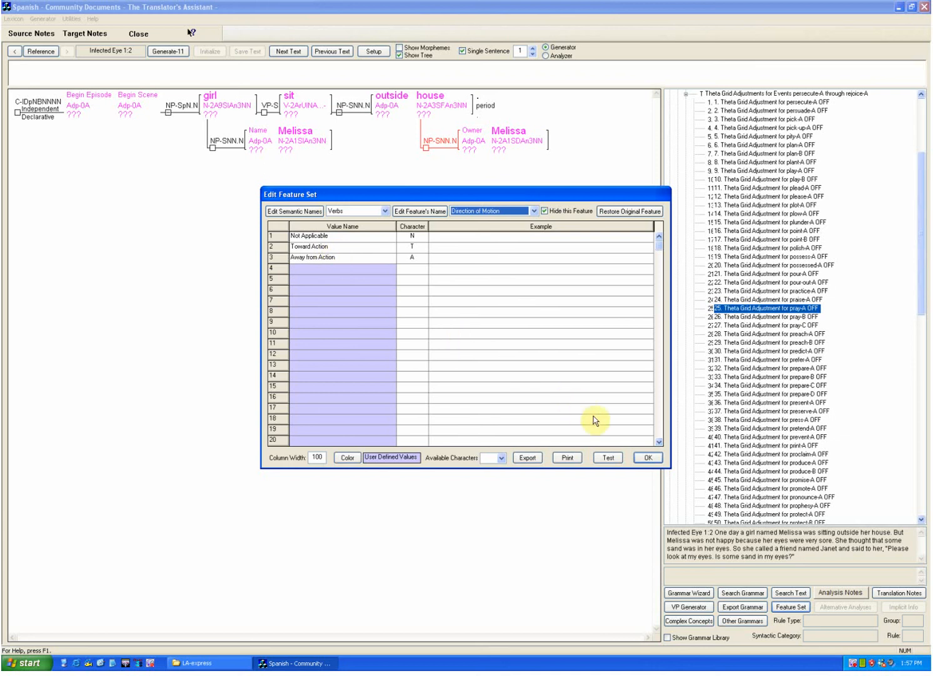
{"action": "left_click", "coordinate": [534, 213]}
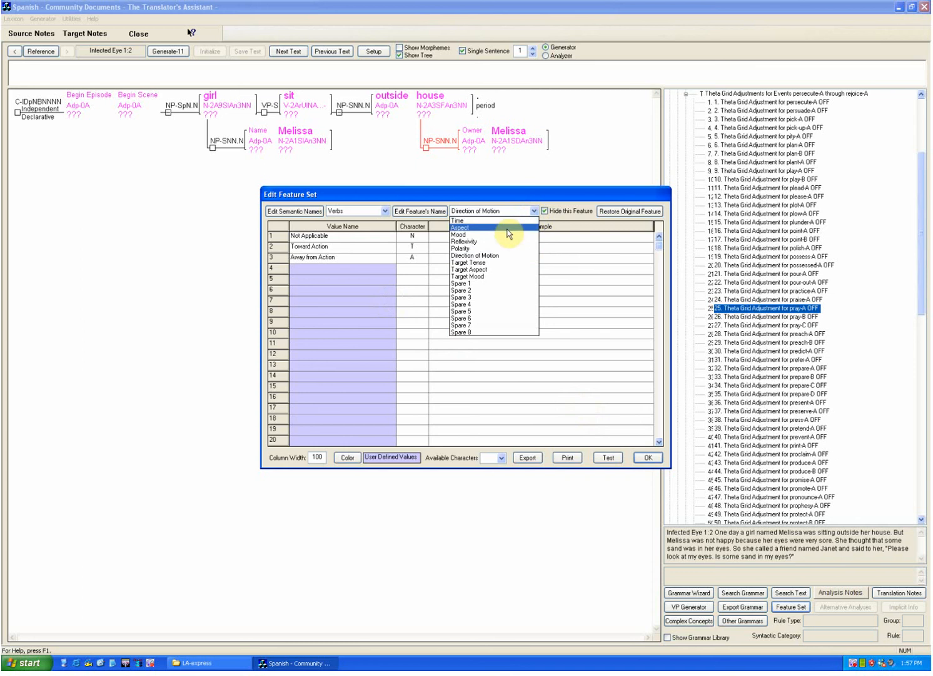
{"action": "left_click", "coordinate": [570, 285]}
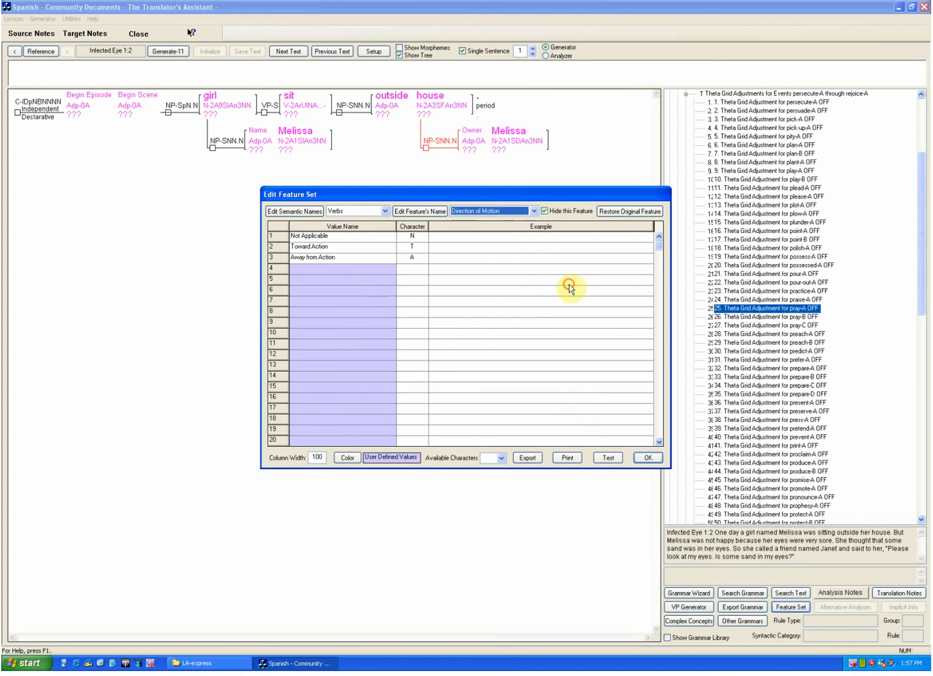
Step: Compare the Degree values for Adjectives and Adverbs, checking which other features each category offers
{"action": "left_click", "coordinate": [379, 212]}
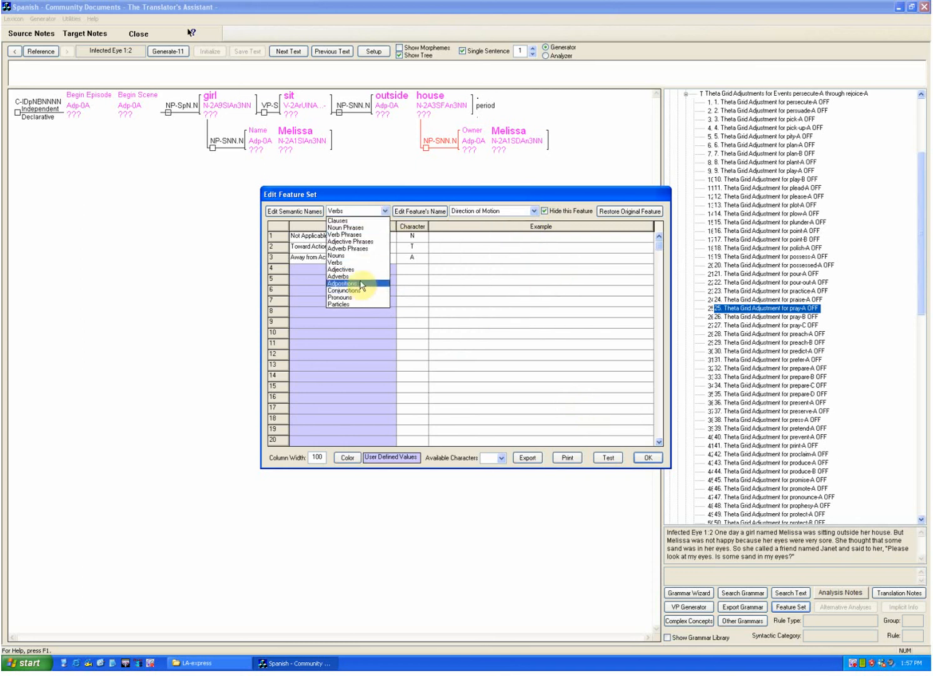
{"action": "left_click", "coordinate": [360, 270]}
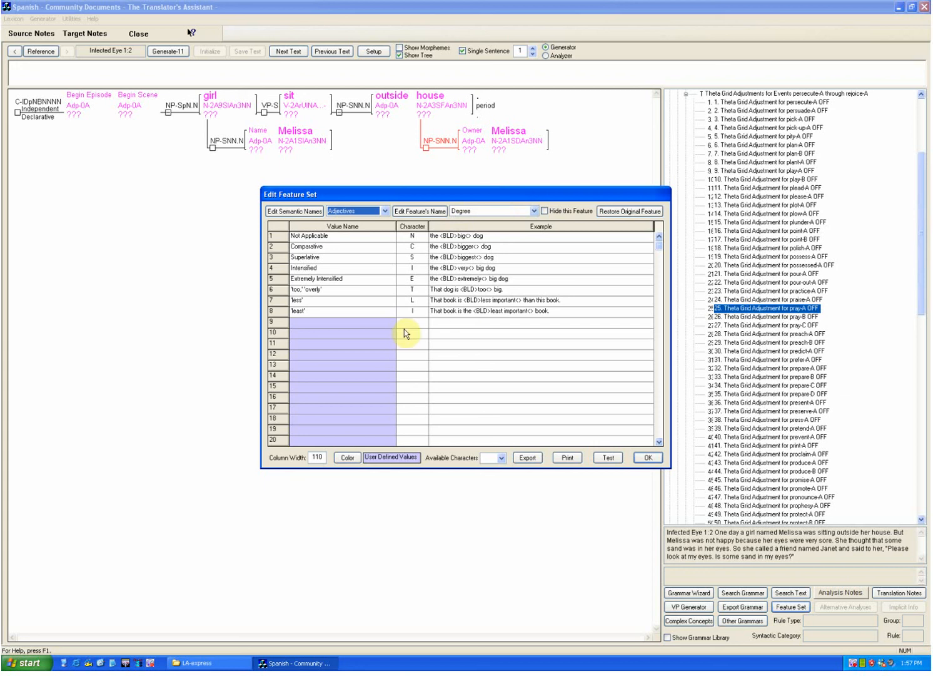
{"action": "left_click", "coordinate": [478, 212]}
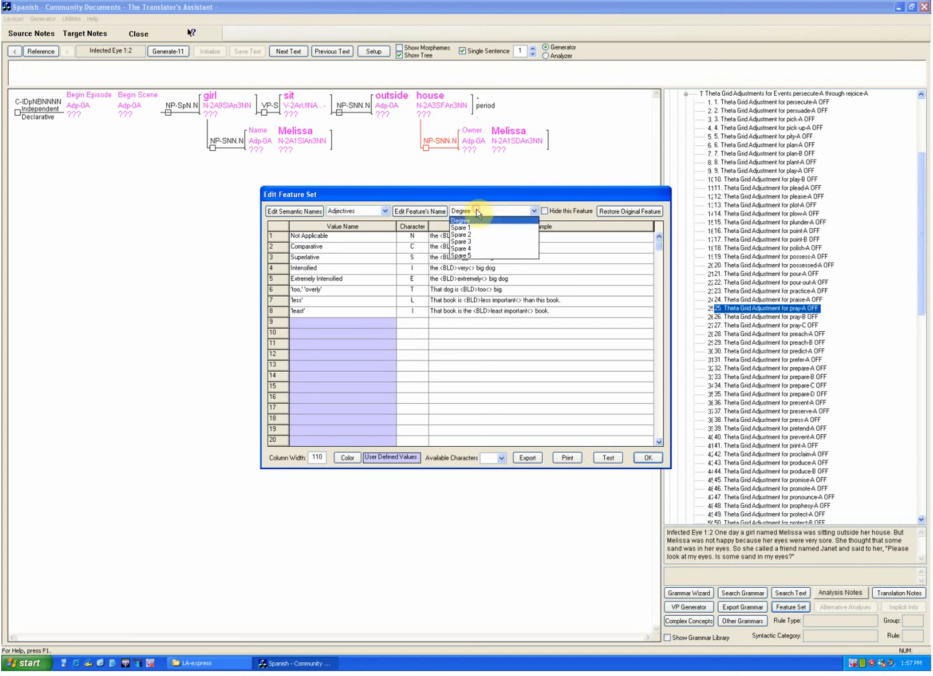
{"action": "left_click", "coordinate": [378, 210]}
{"action": "left_click", "coordinate": [378, 210]}
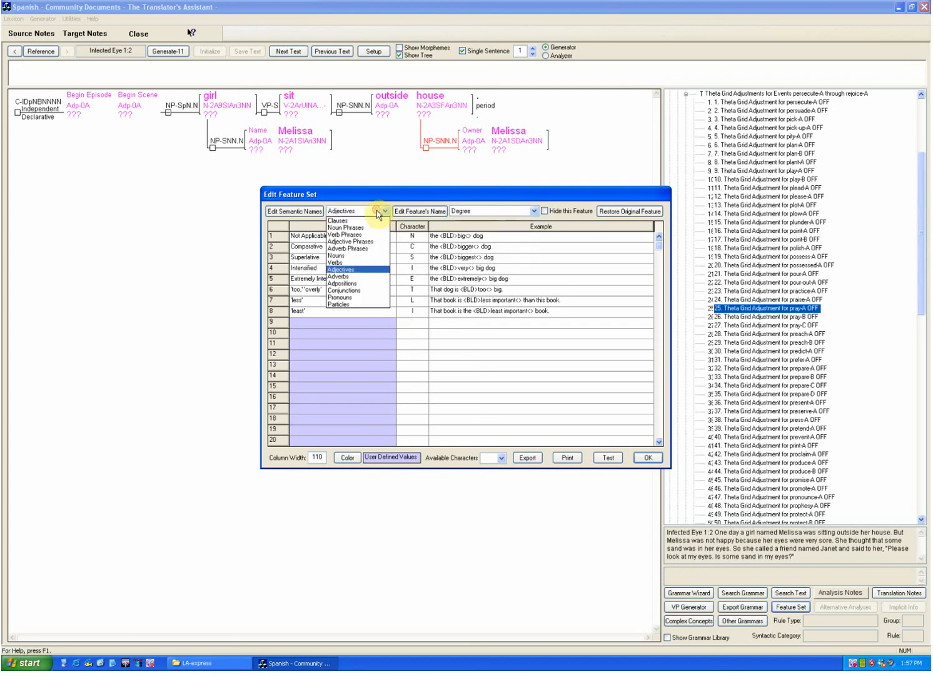
{"action": "left_click", "coordinate": [366, 277]}
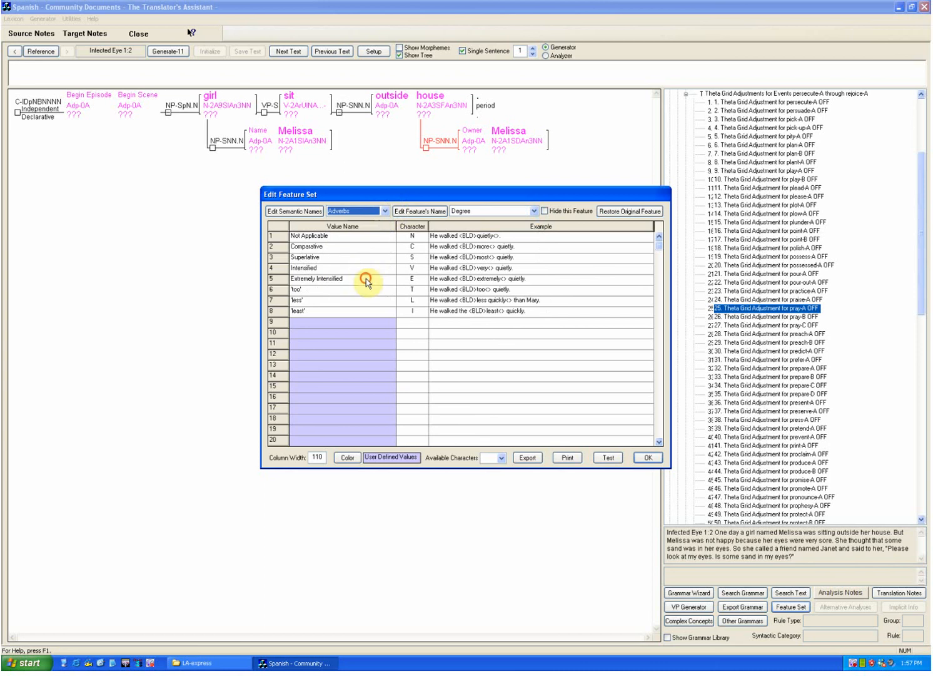
{"action": "left_click", "coordinate": [485, 212]}
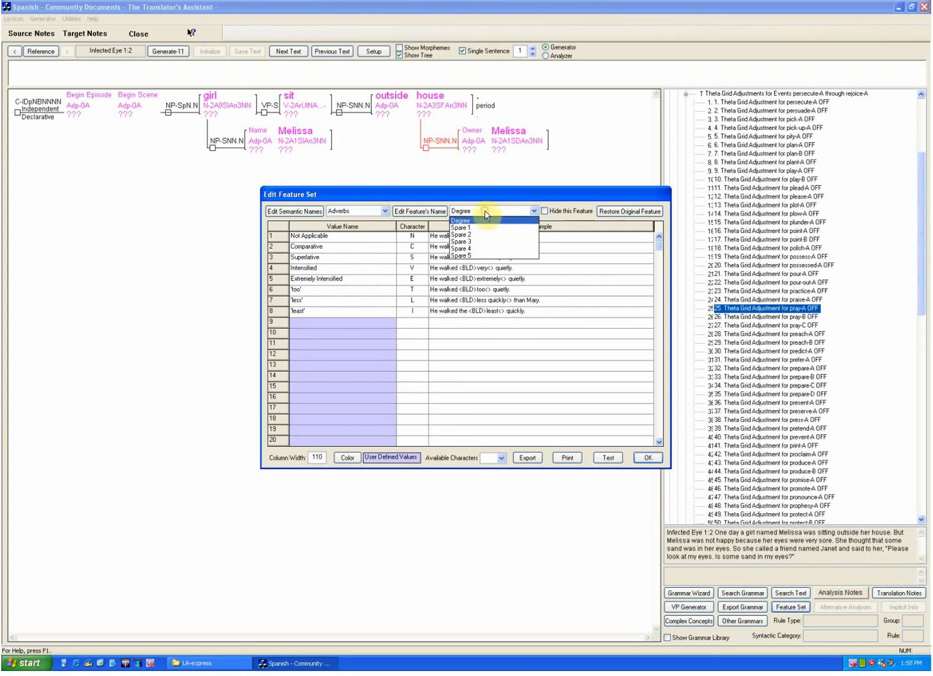
{"action": "left_click", "coordinate": [486, 214]}
Step: Look over the remaining syntactic categories from Adpositions to Particles, and close the feature set editor
{"action": "left_click", "coordinate": [362, 213]}
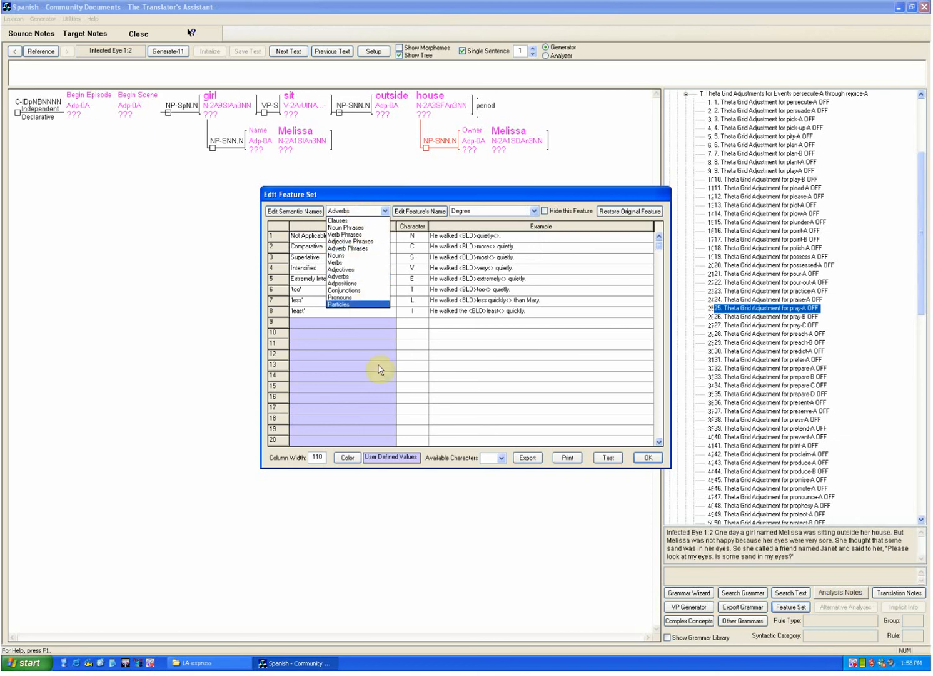
{"action": "left_click", "coordinate": [327, 210]}
{"action": "left_click", "coordinate": [339, 210]}
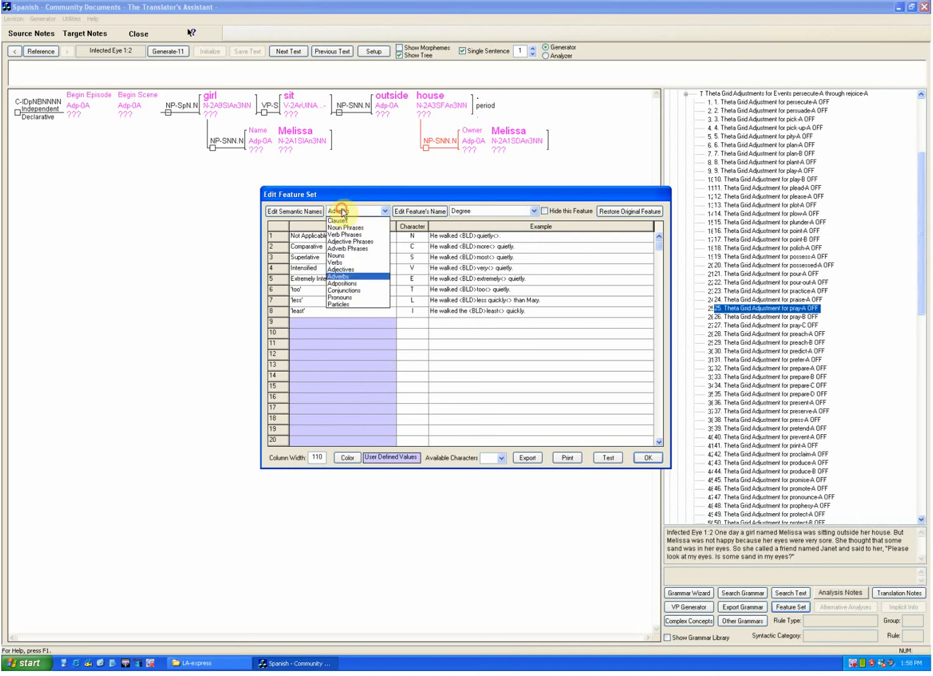
{"action": "left_click", "coordinate": [362, 340]}
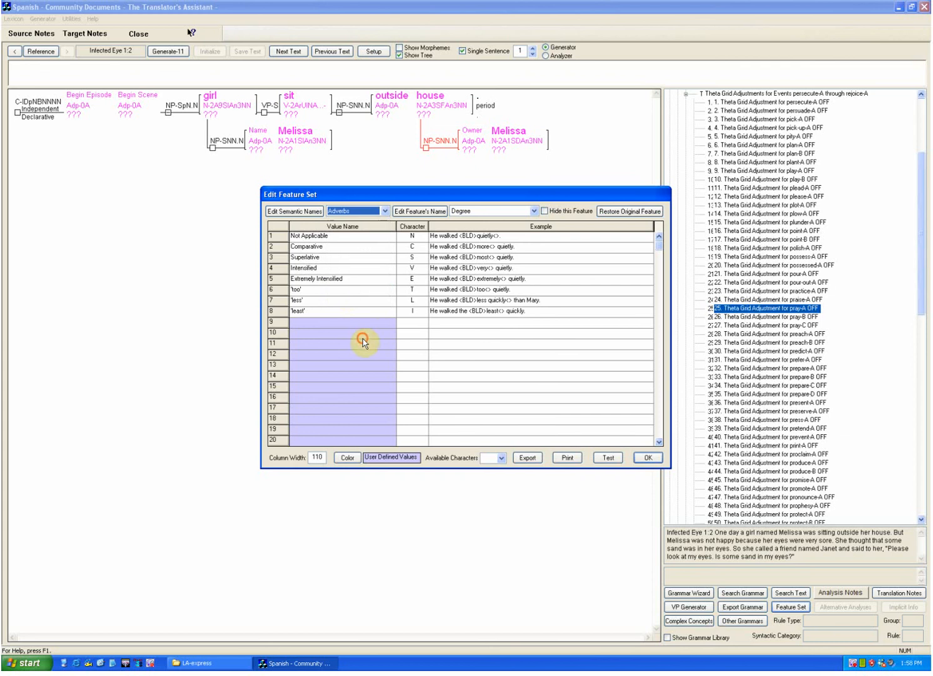
{"action": "left_click", "coordinate": [648, 457]}
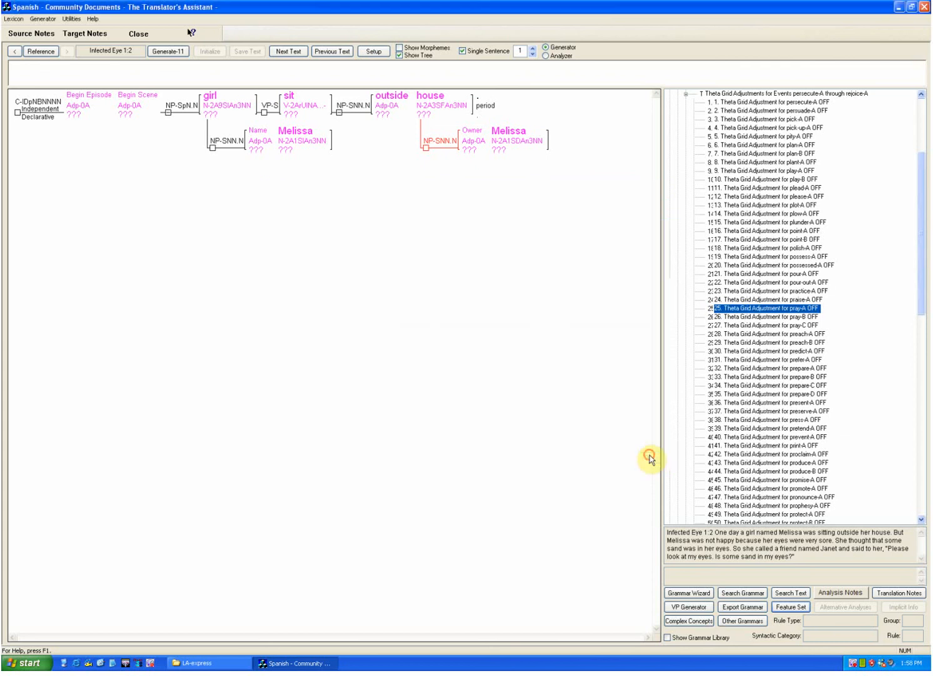
Step: Open the source-to-target mappings for Conjunctions and review the concepts, their senses and English glosses
{"action": "left_click", "coordinate": [14, 19]}
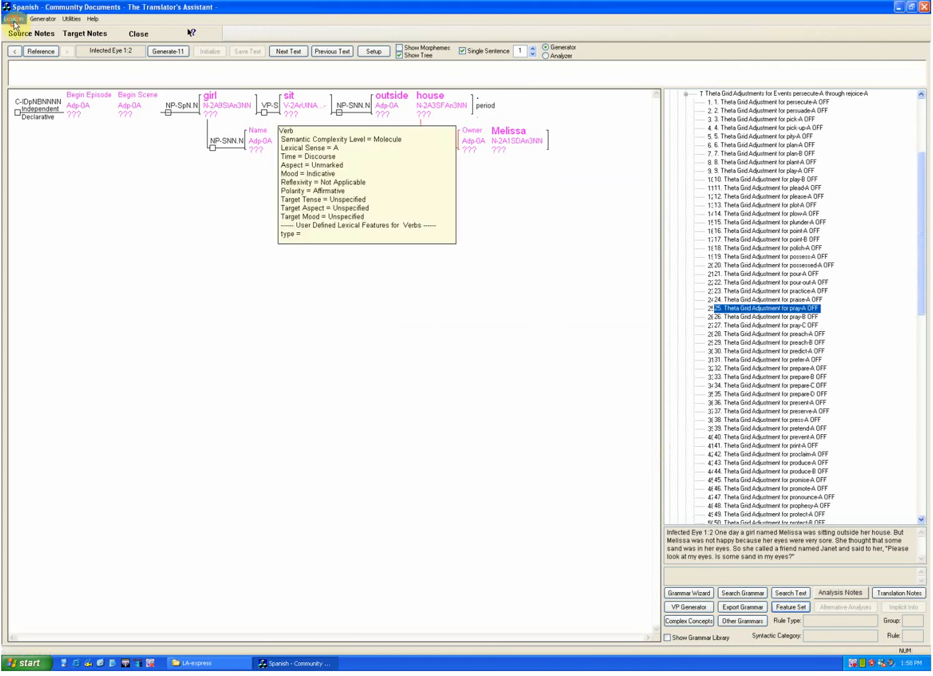
{"action": "mouse_move", "coordinate": [100, 38]}
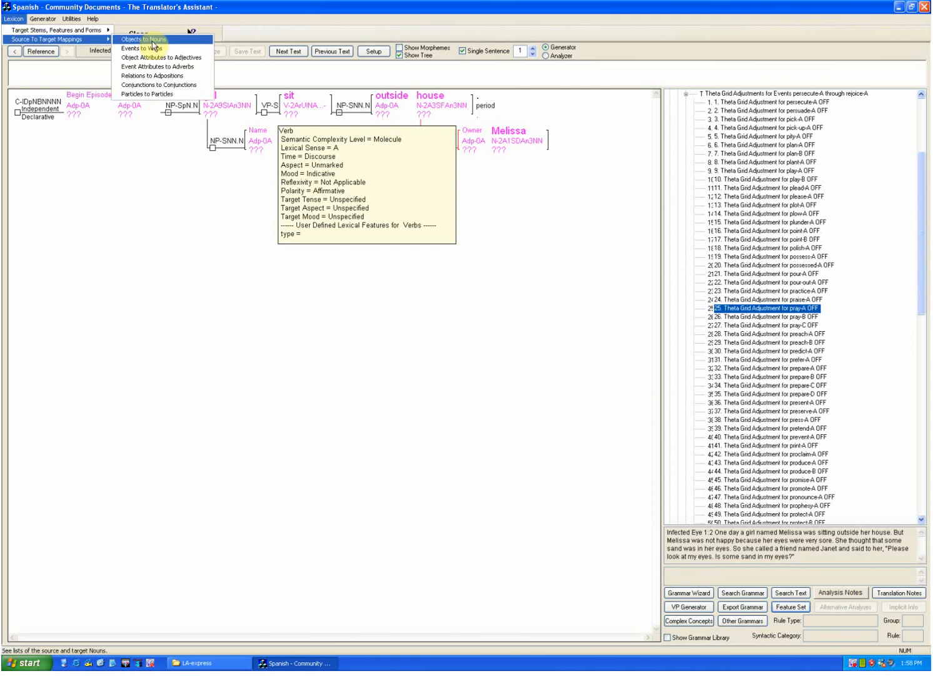
{"action": "left_click", "coordinate": [157, 87]}
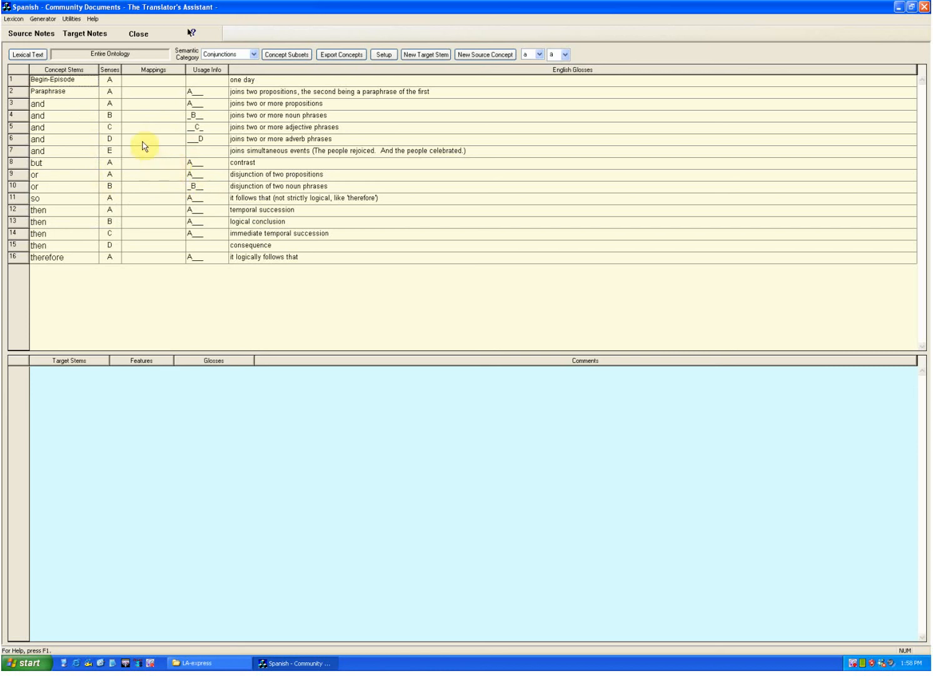
{"action": "mouse_move", "coordinate": [206, 181]}
{"action": "mouse_move", "coordinate": [96, 130]}
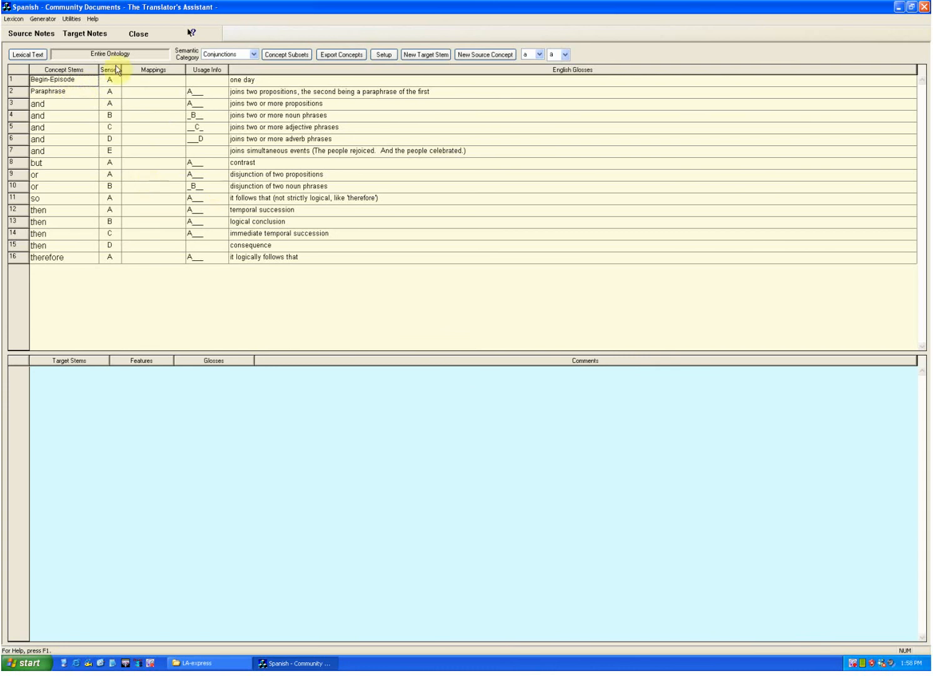
{"action": "left_click", "coordinate": [43, 19]}
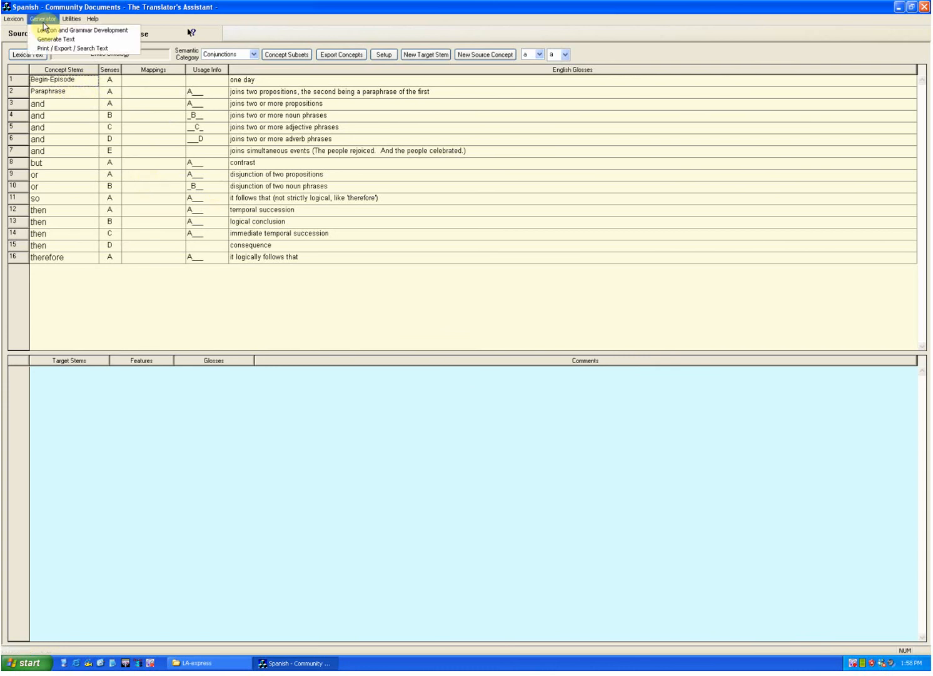
{"action": "left_click", "coordinate": [111, 176]}
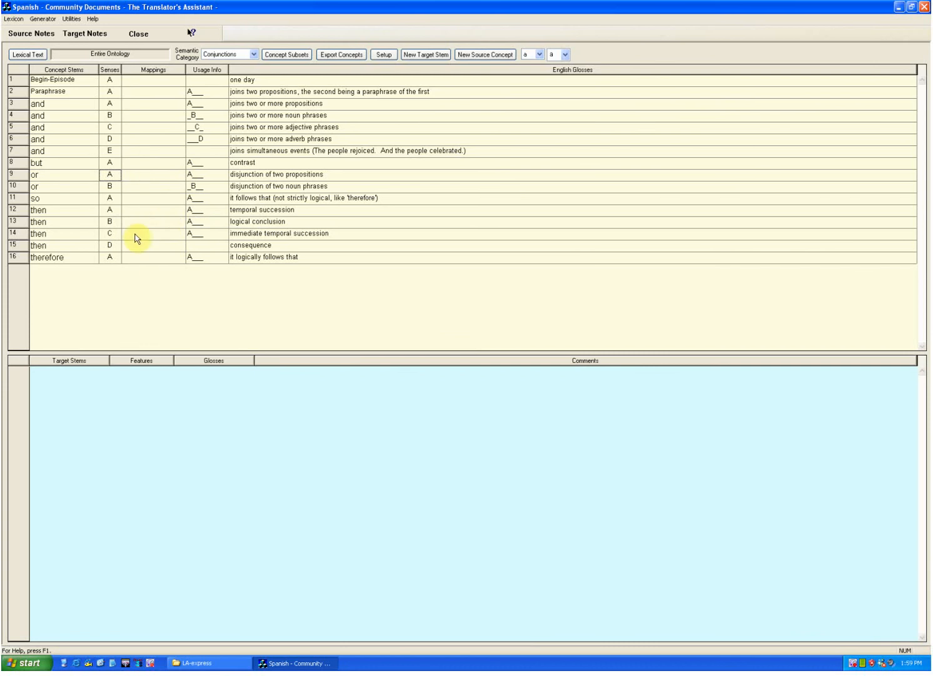
Step: Return to Lexicon and Grammar Development and inspect the definition and theta grid of the verb concept sit
{"action": "left_click", "coordinate": [42, 19]}
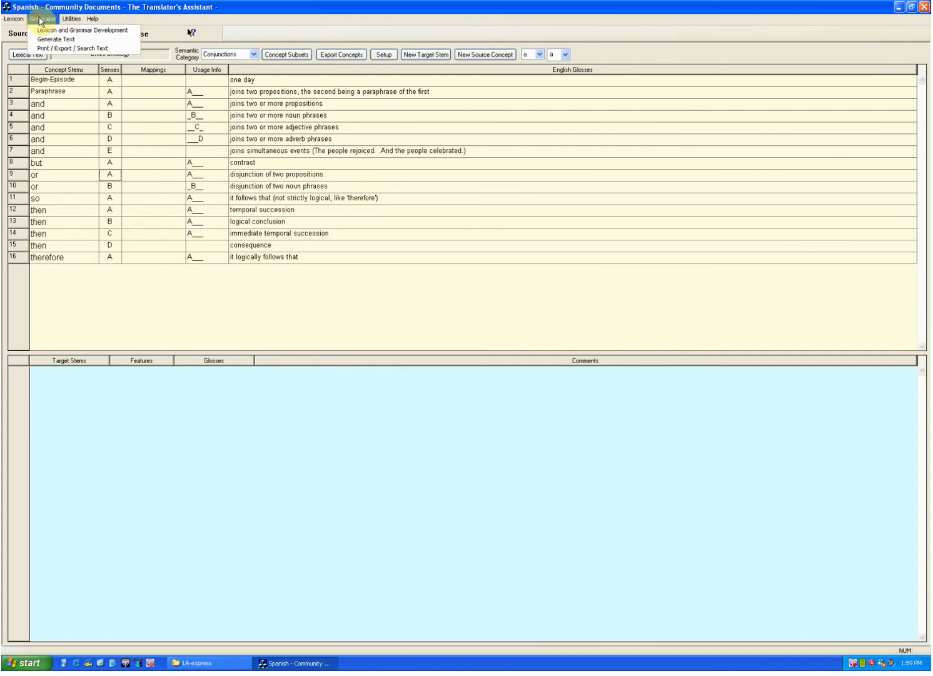
{"action": "left_click", "coordinate": [49, 28]}
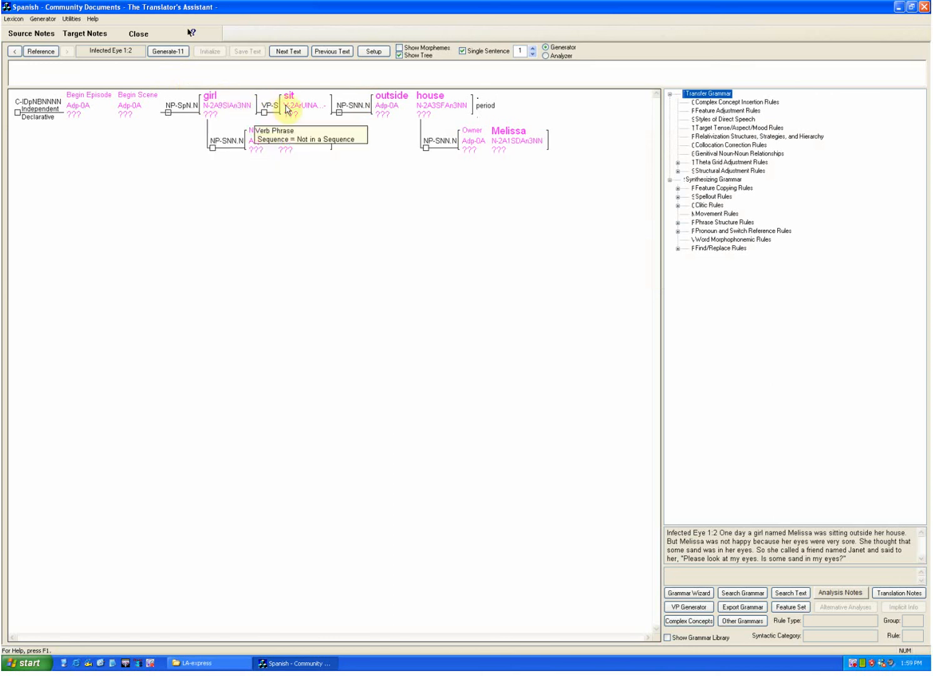
{"action": "mouse_move", "coordinate": [296, 110]}
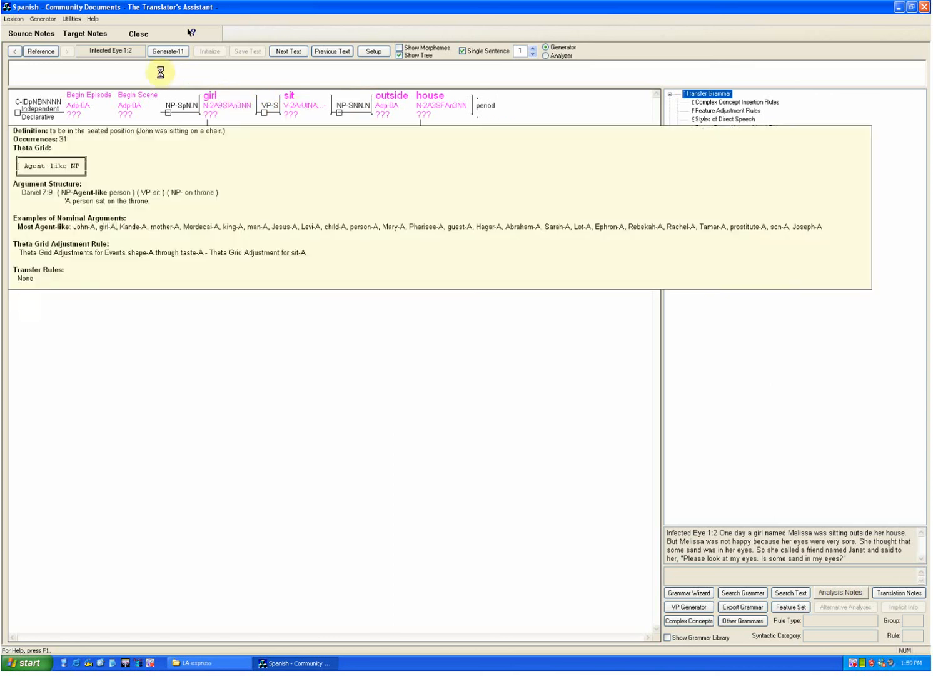